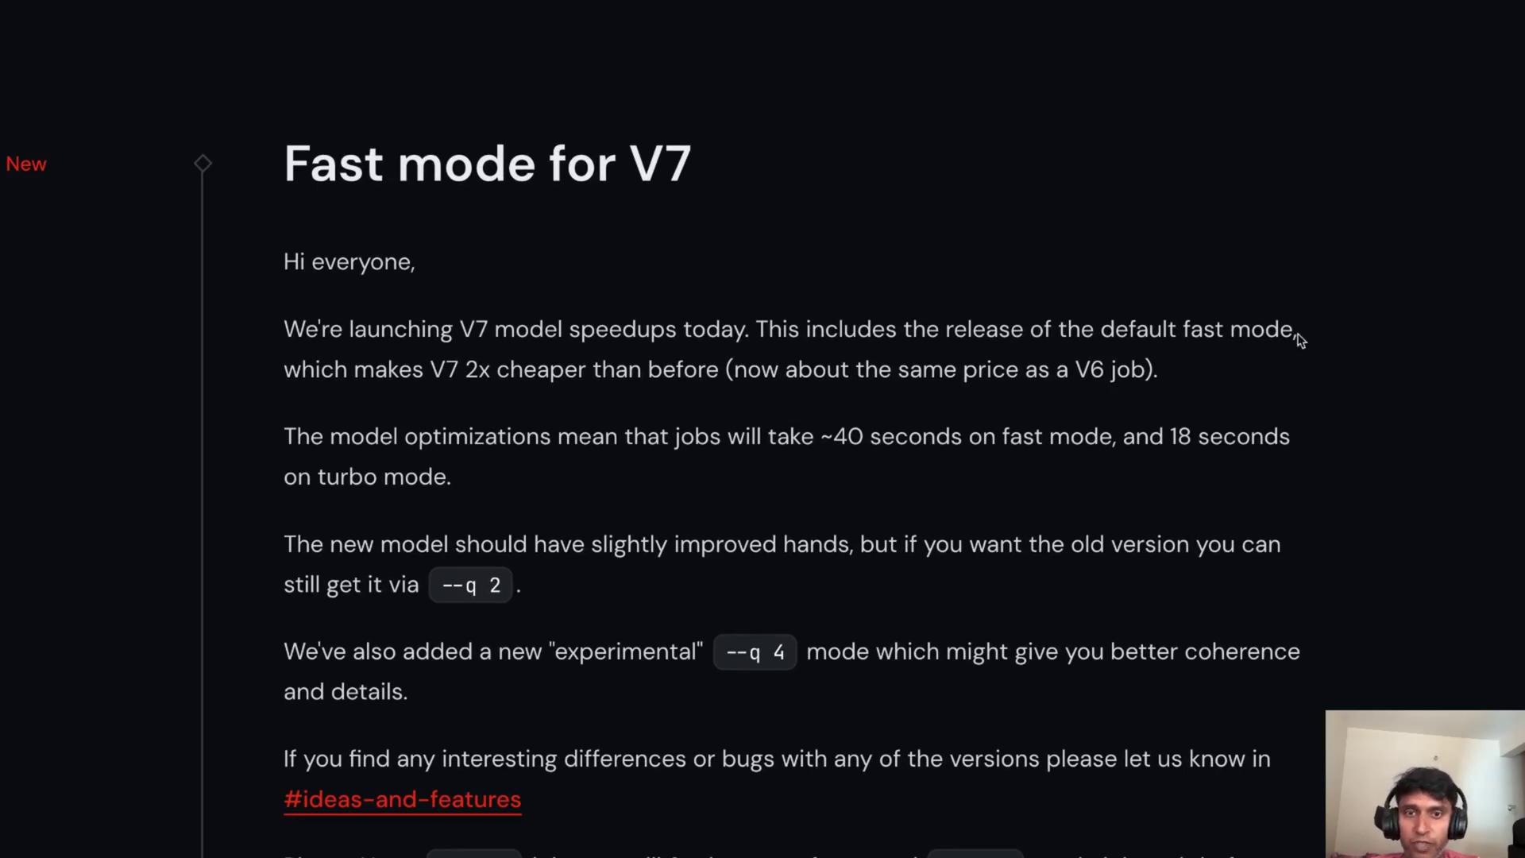
# - Read the Fast mode for V7 announcement, including the job times for fast and turbo mode and the --q options
pyautogui.scroll(-1, 749, 527)
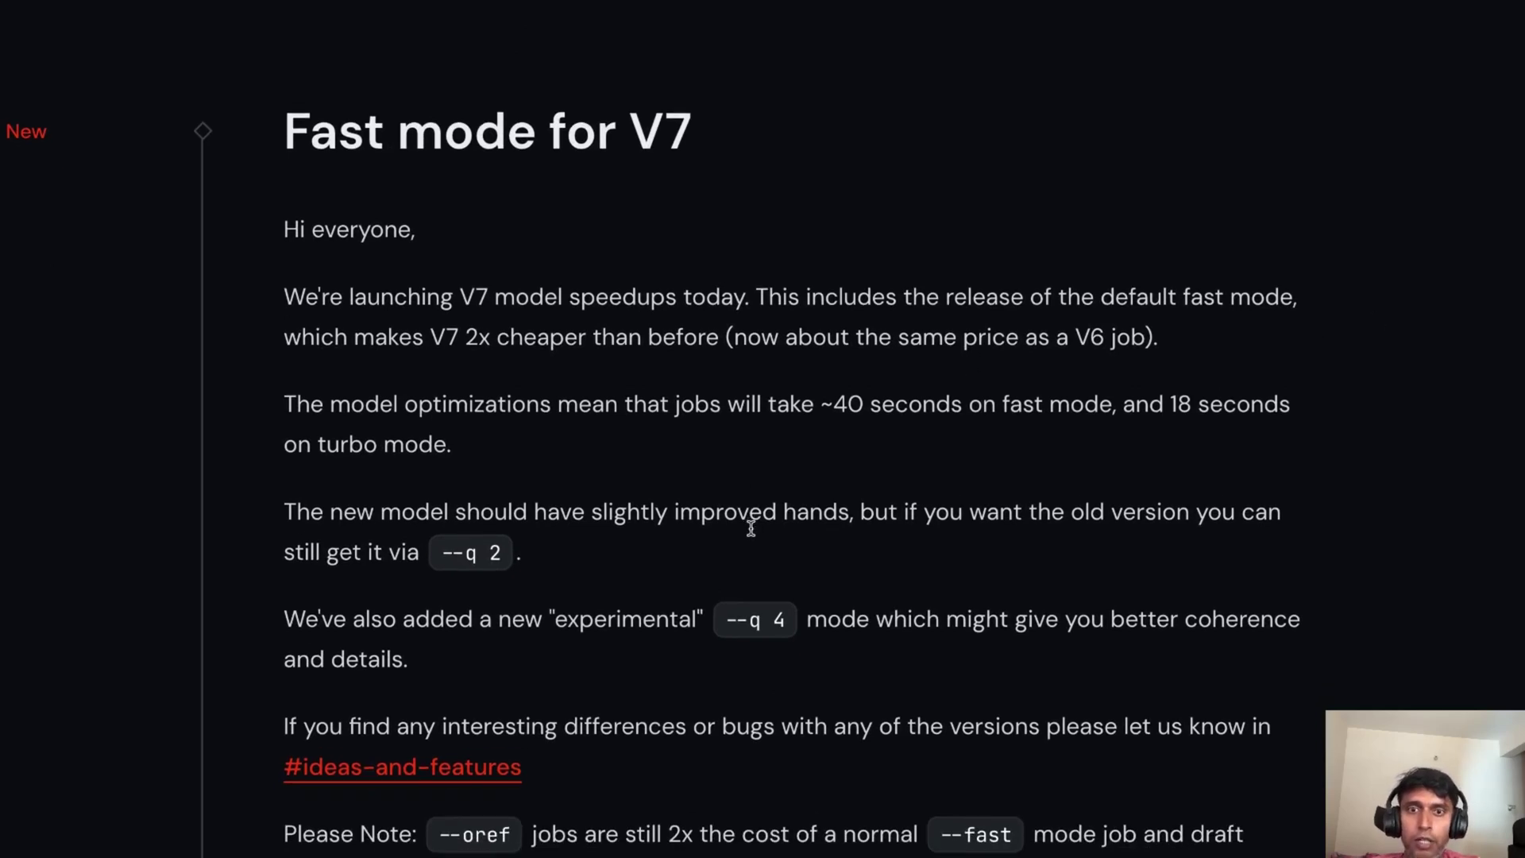
pyautogui.scroll(-1, 751, 527)
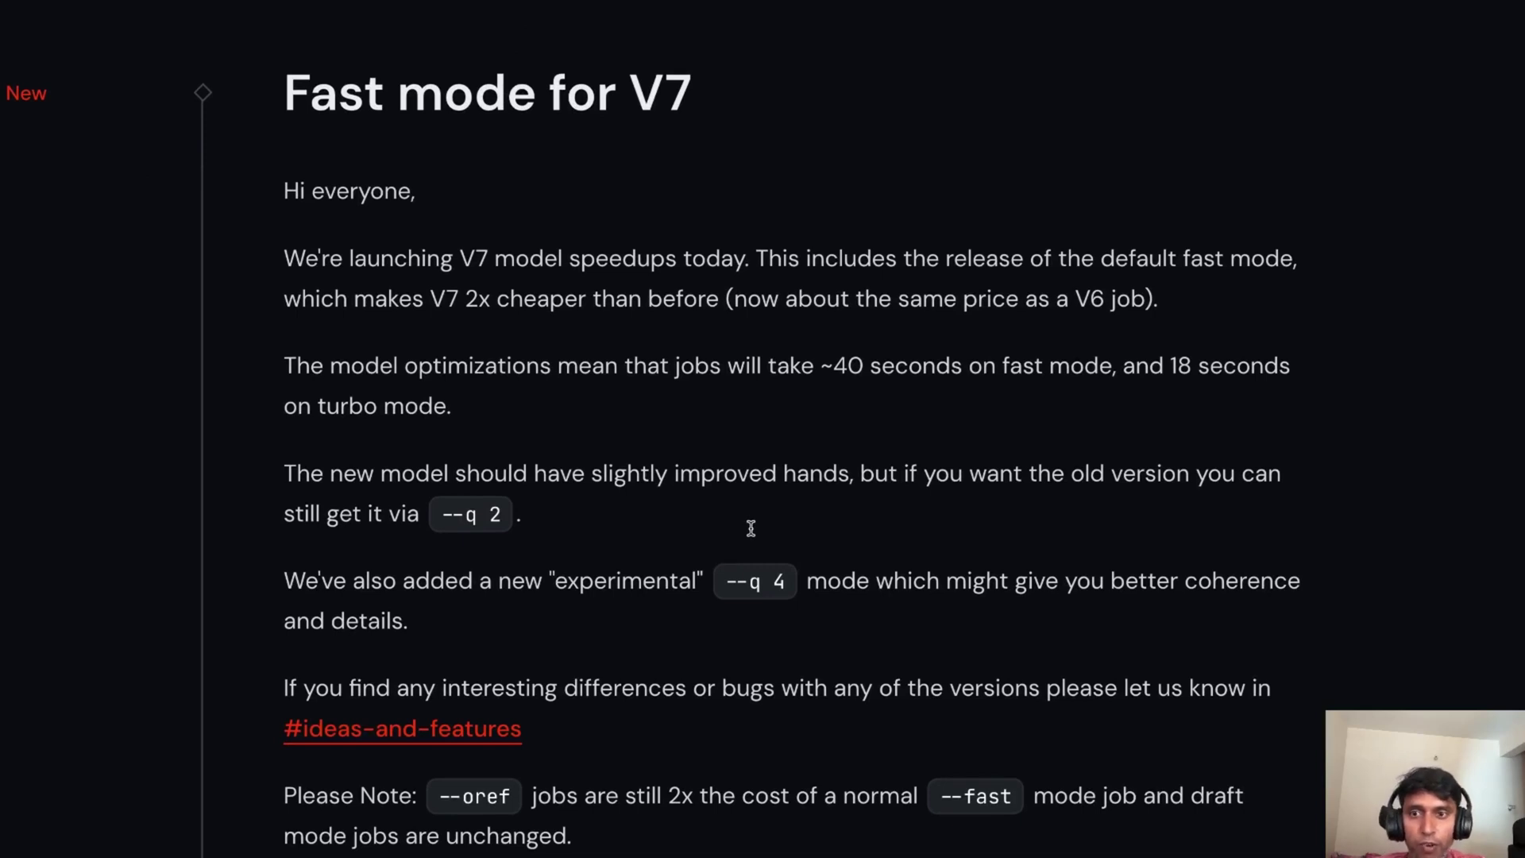
pyautogui.scroll(-1, 750, 528)
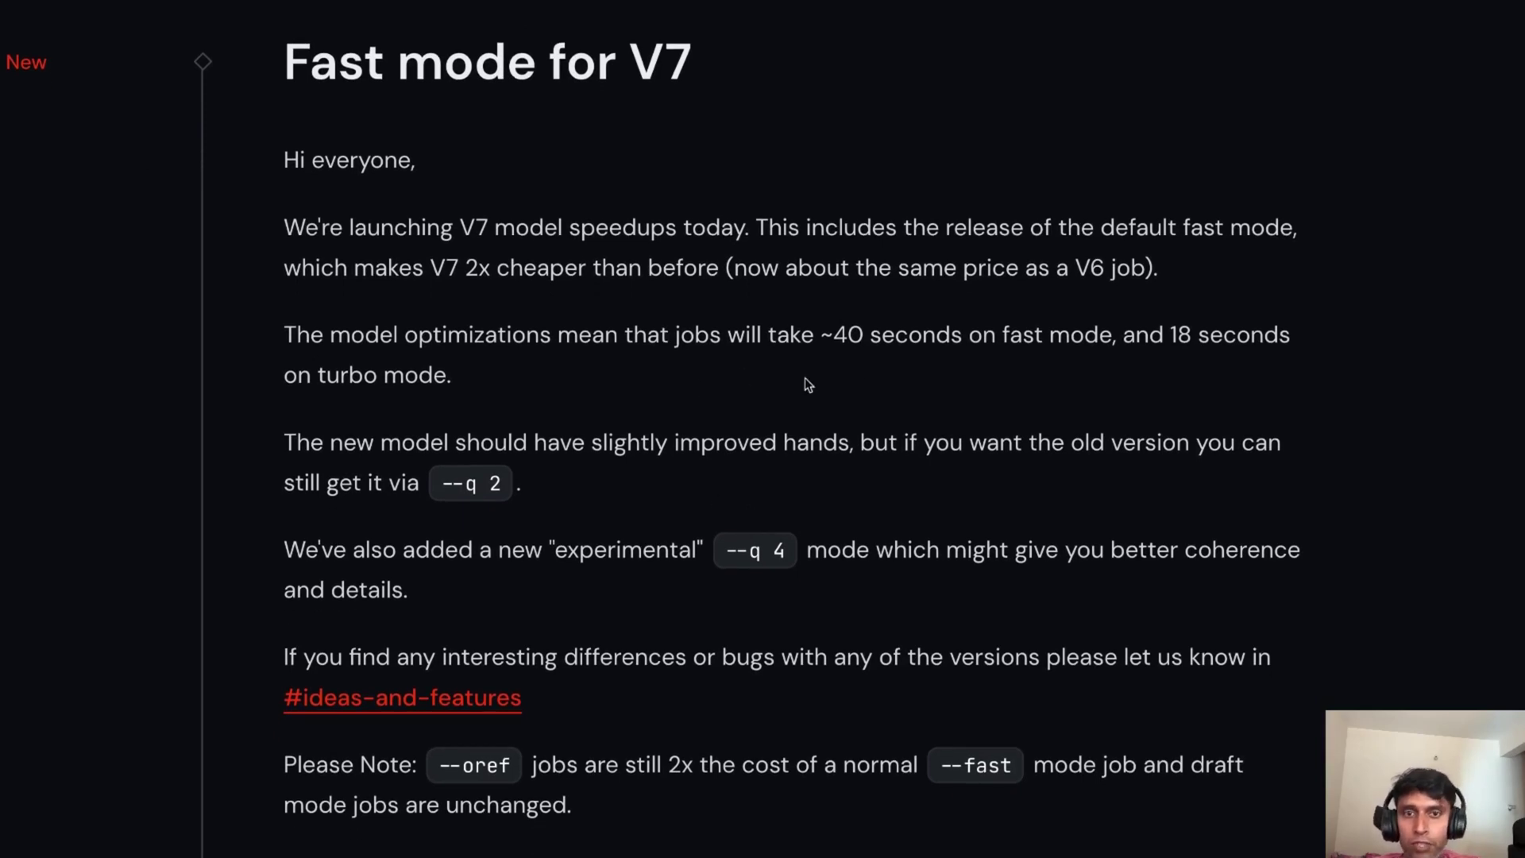
pyautogui.moveTo(833, 335); pyautogui.dragTo(969, 335)
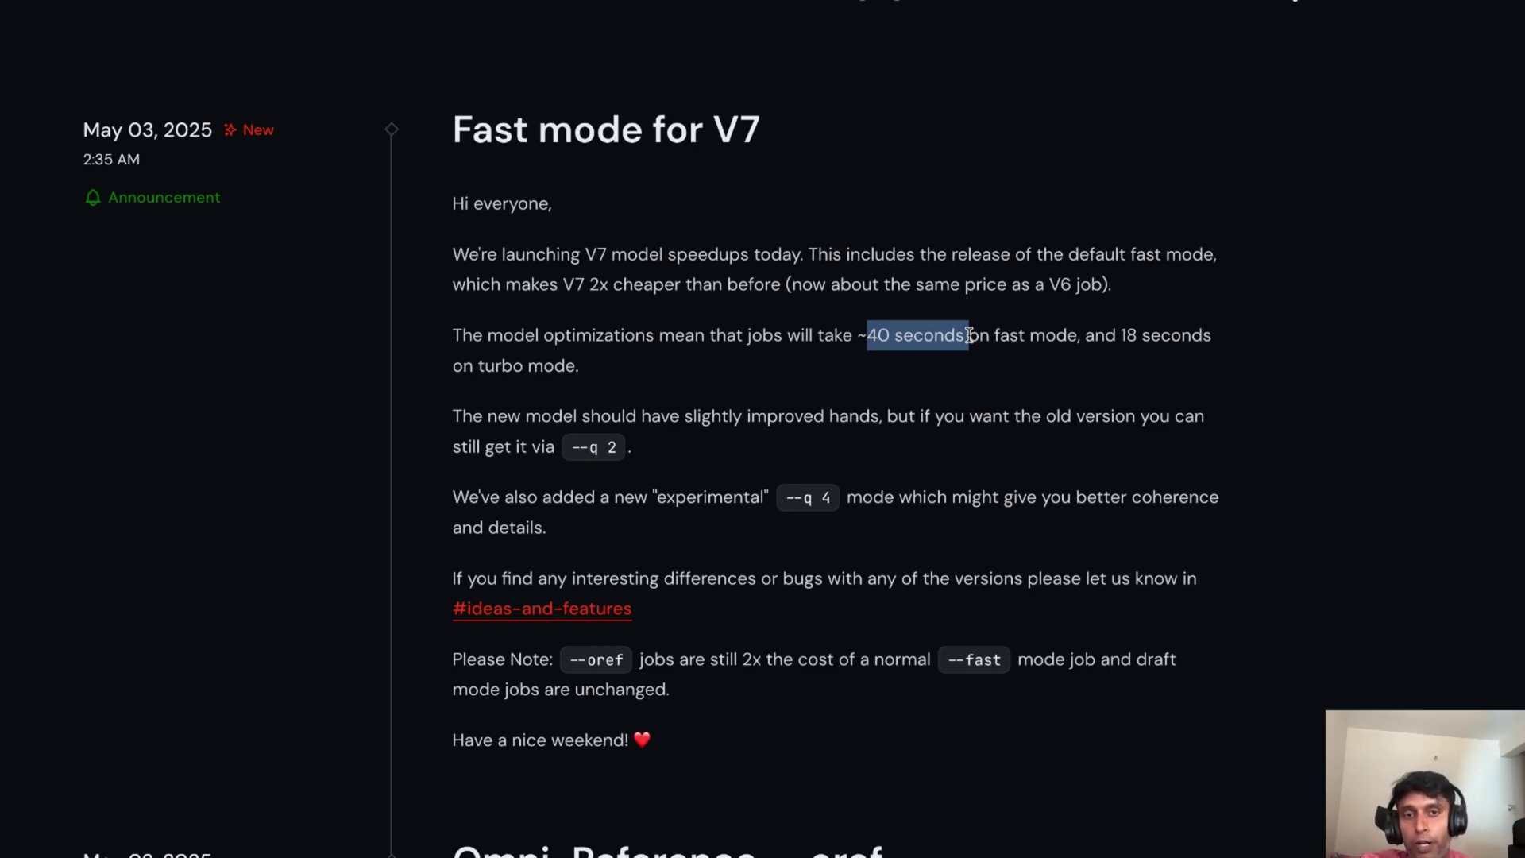
pyautogui.scroll(-1, 672, 476)
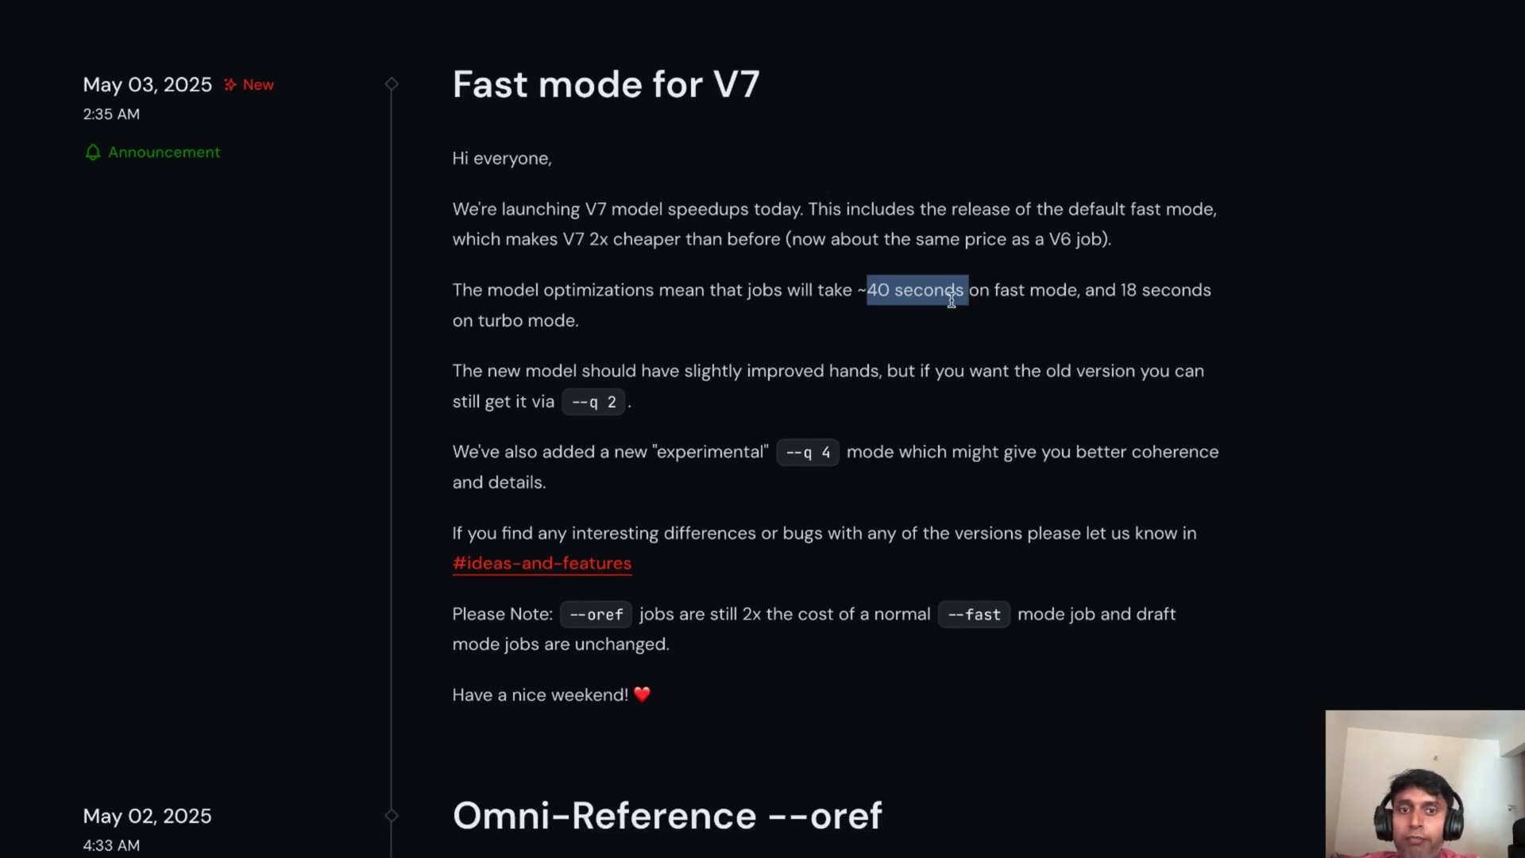
pyautogui.click(968, 322)
pyautogui.moveTo(965, 291); pyautogui.dragTo(856, 291)
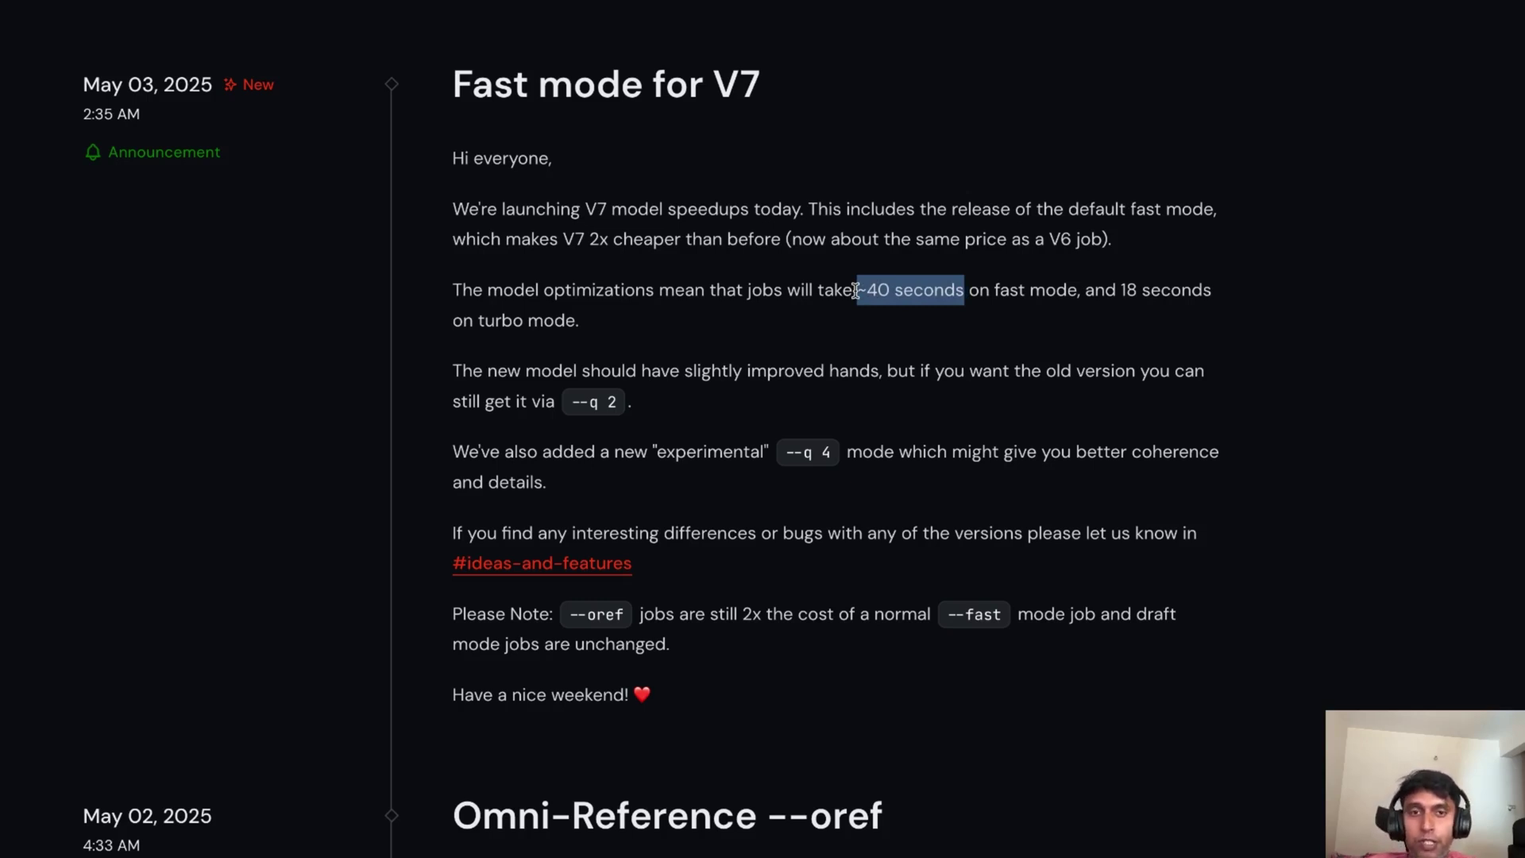
pyautogui.click(1124, 289)
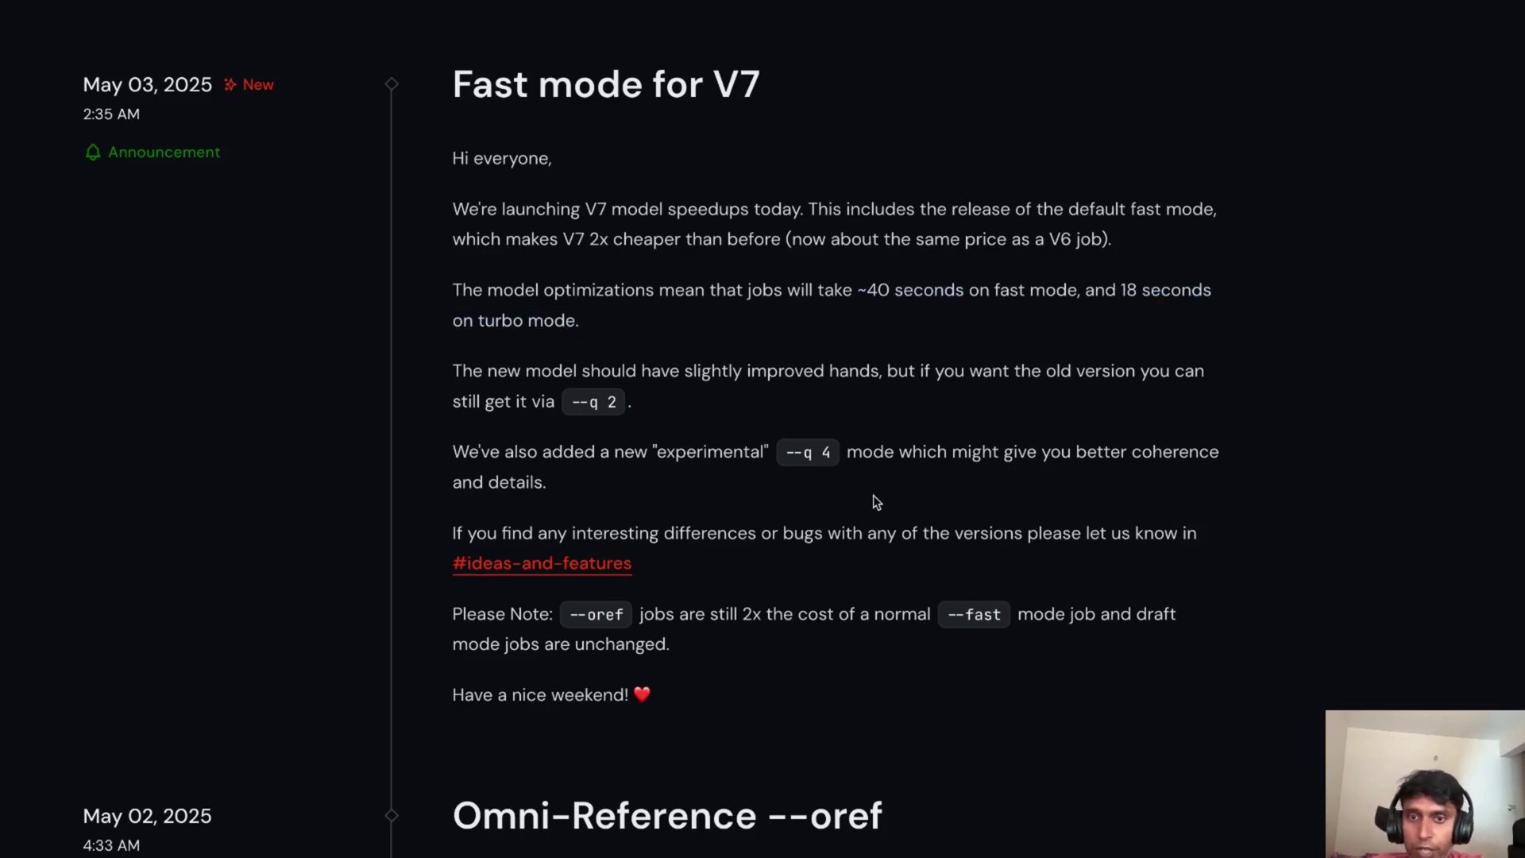
pyautogui.scroll(-1, 874, 502)
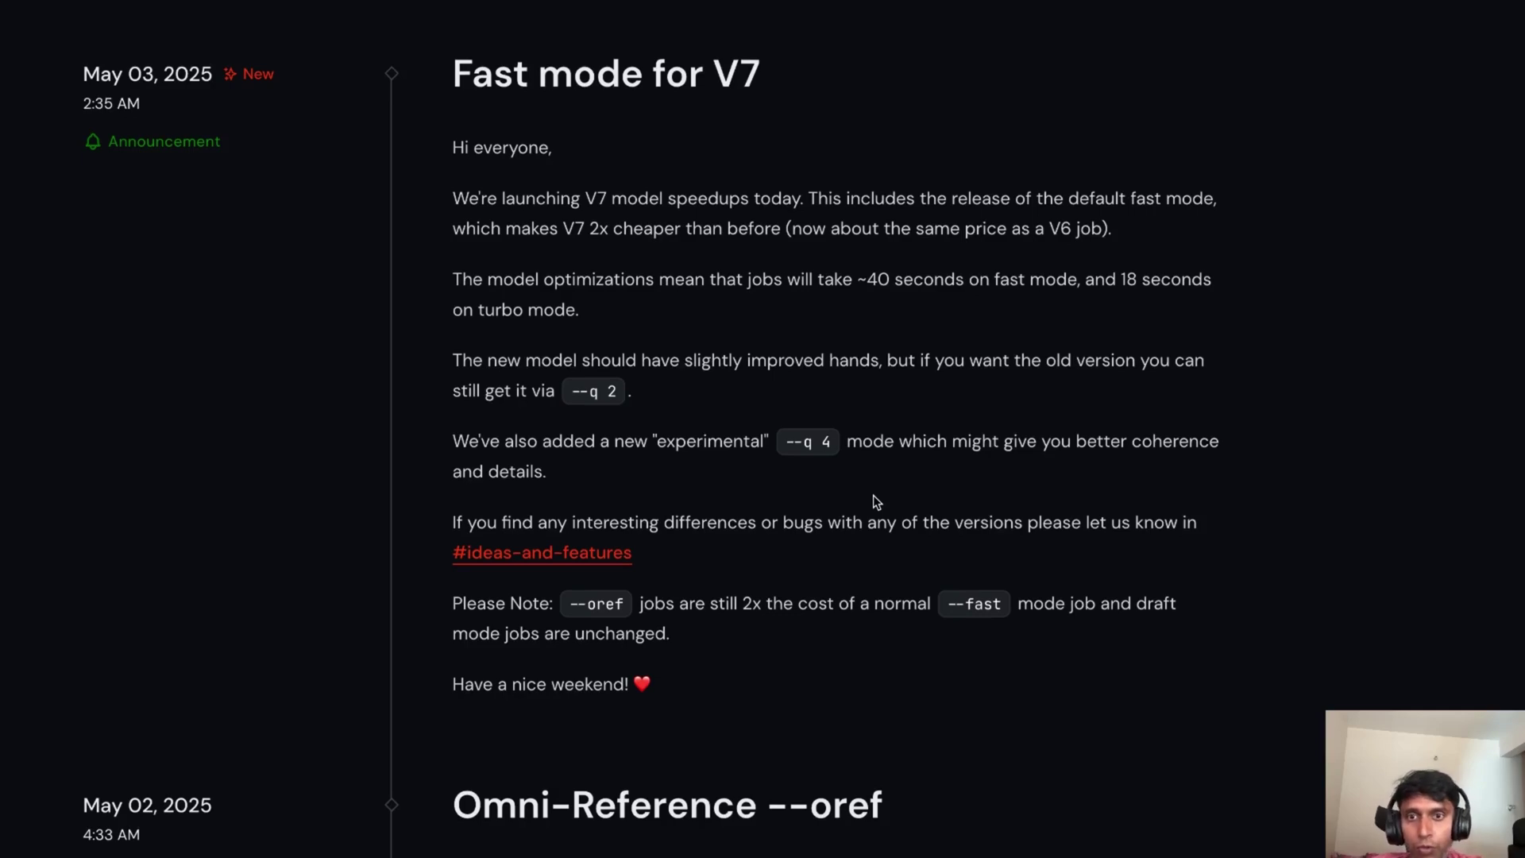
pyautogui.scroll(-2, 874, 501)
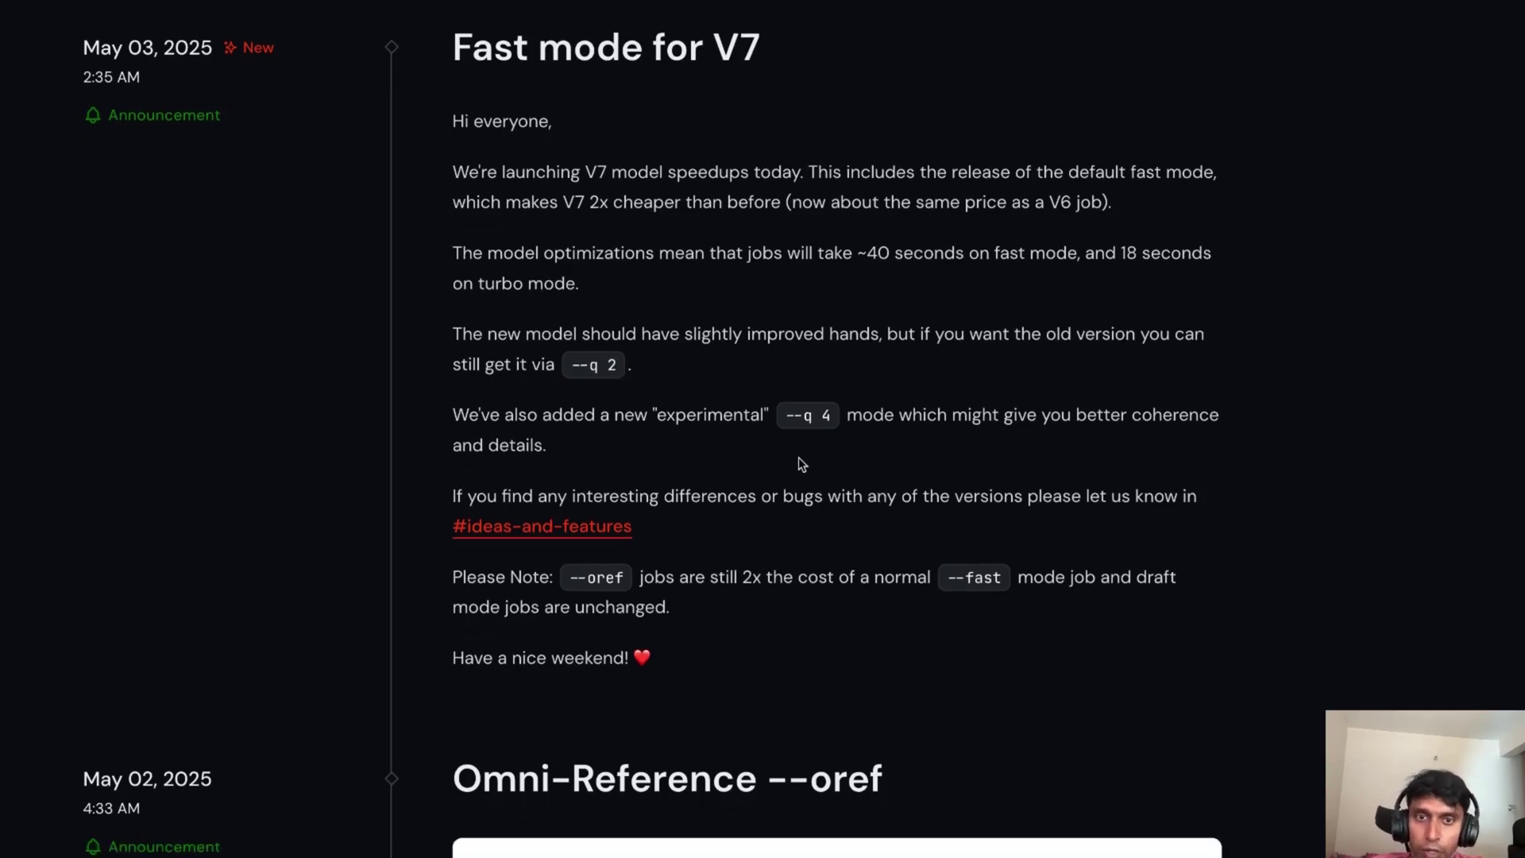
pyautogui.scroll(-3, 787, 492)
pyautogui.scroll(1, 783, 501)
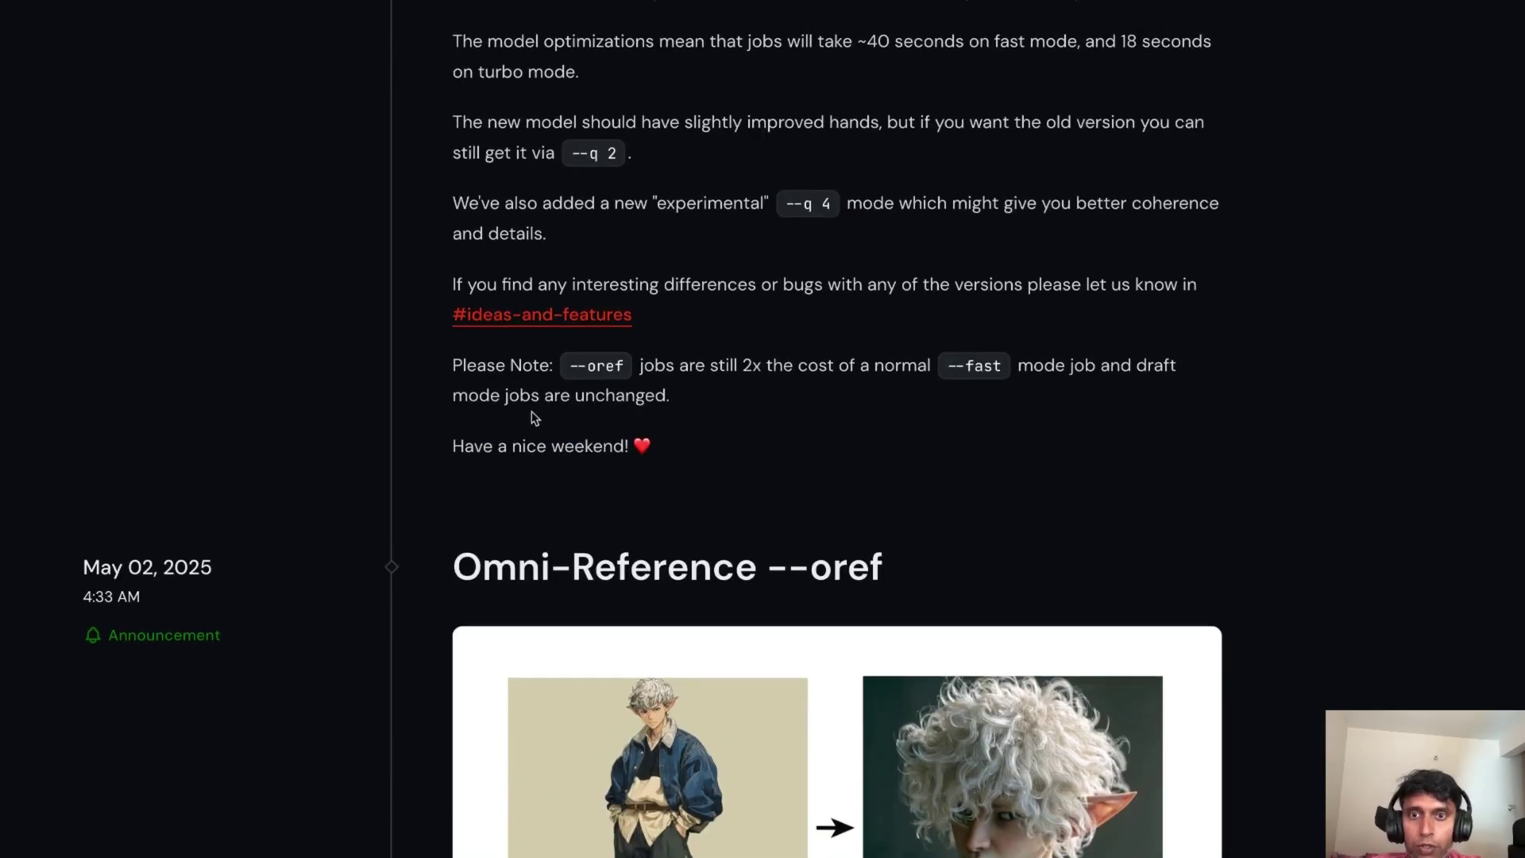
pyautogui.scroll(5, 1057, 493)
pyautogui.scroll(-1, 1048, 432)
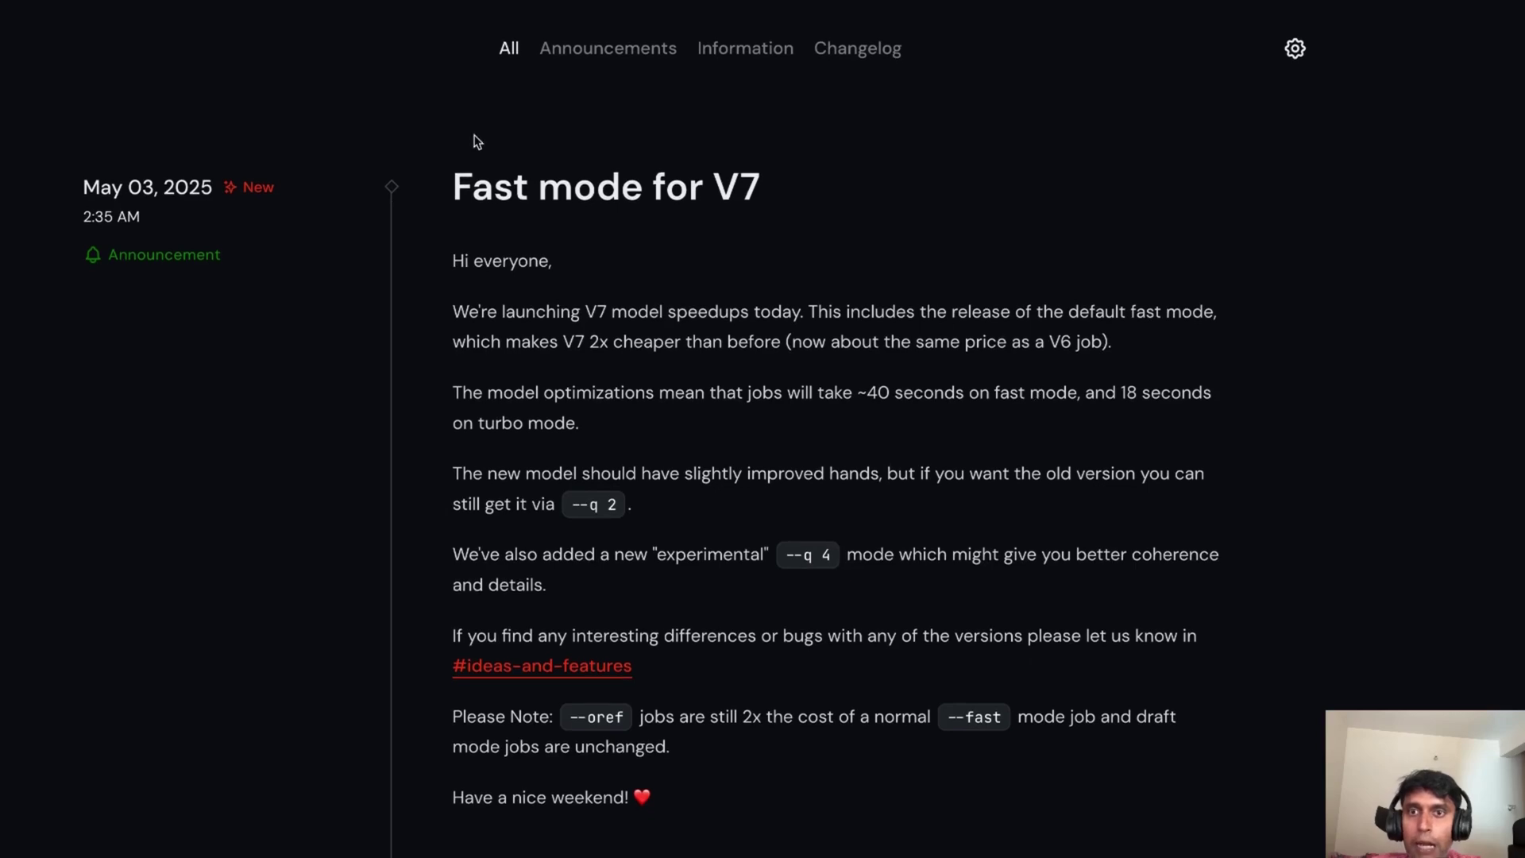
# - Look through the Omni-Reference --oref announcement, covering its example images and the notes on what it is and how to use it
pyautogui.scroll(-5, 783, 520)
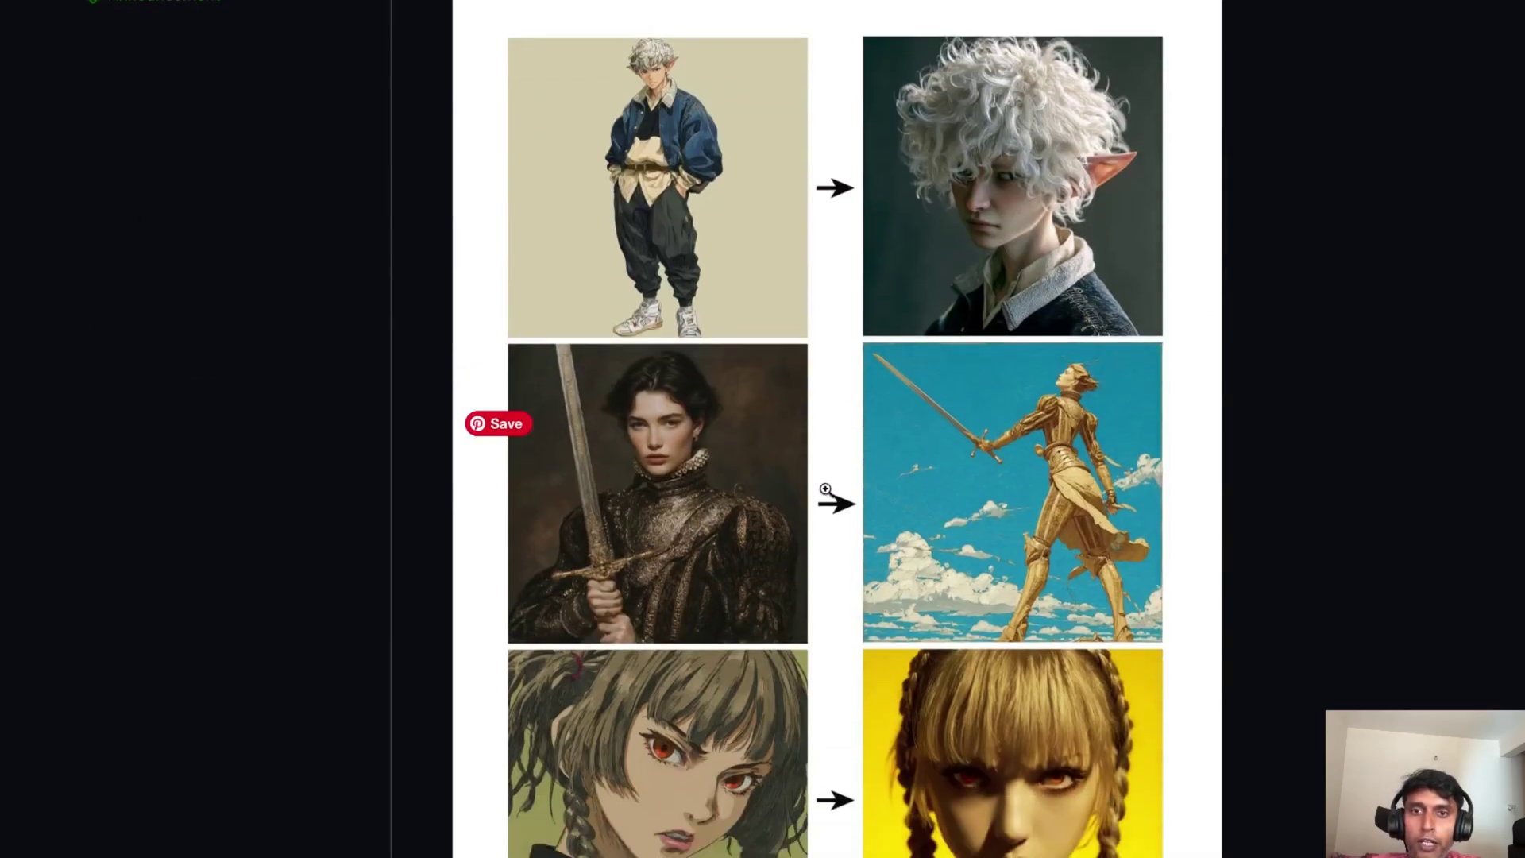
pyautogui.scroll(2, 825, 488)
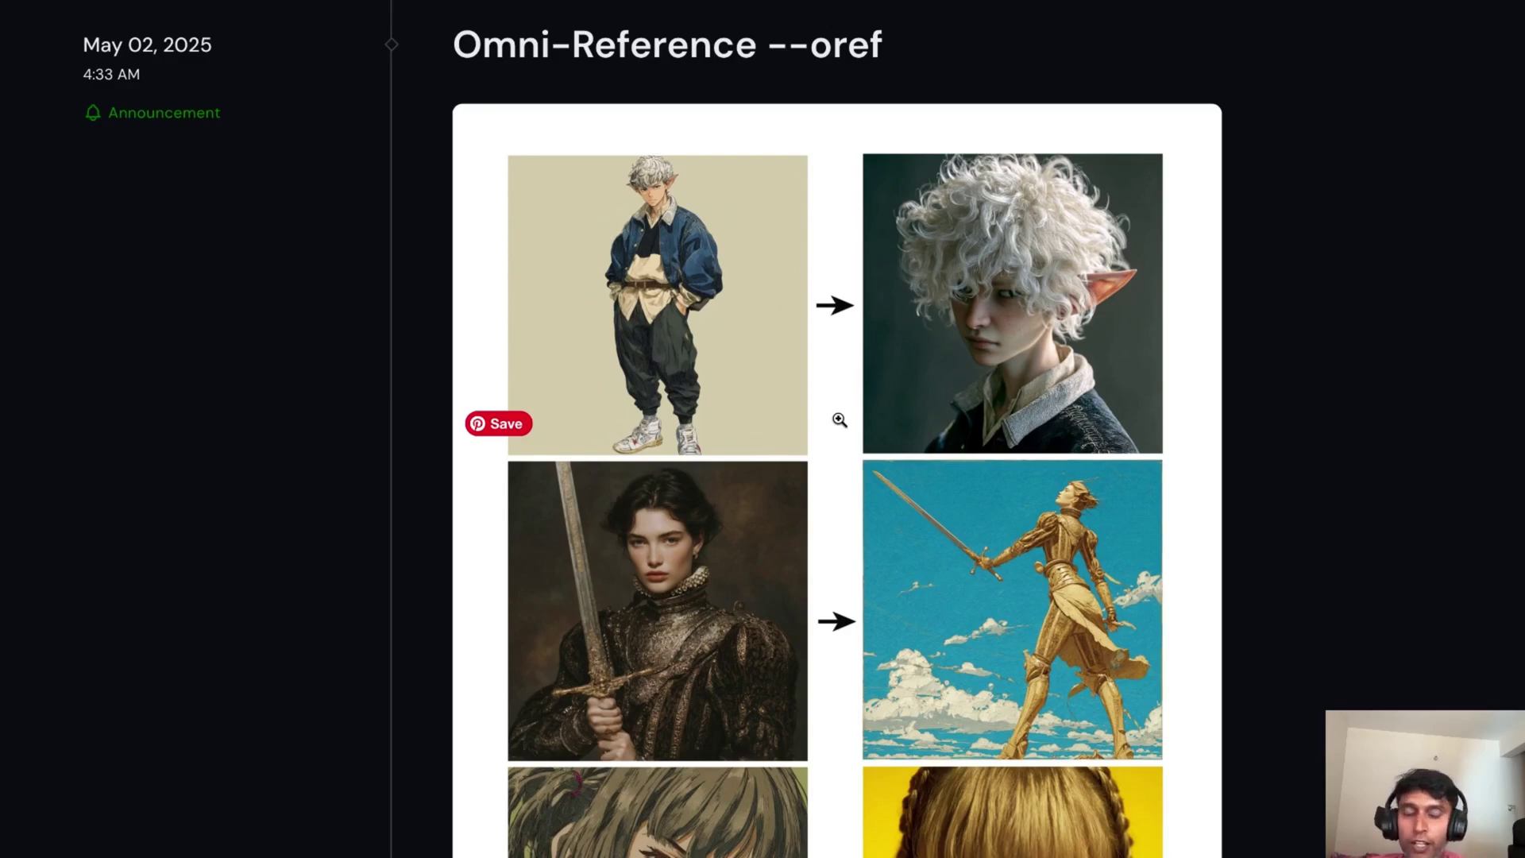
pyautogui.scroll(-8, 1033, 477)
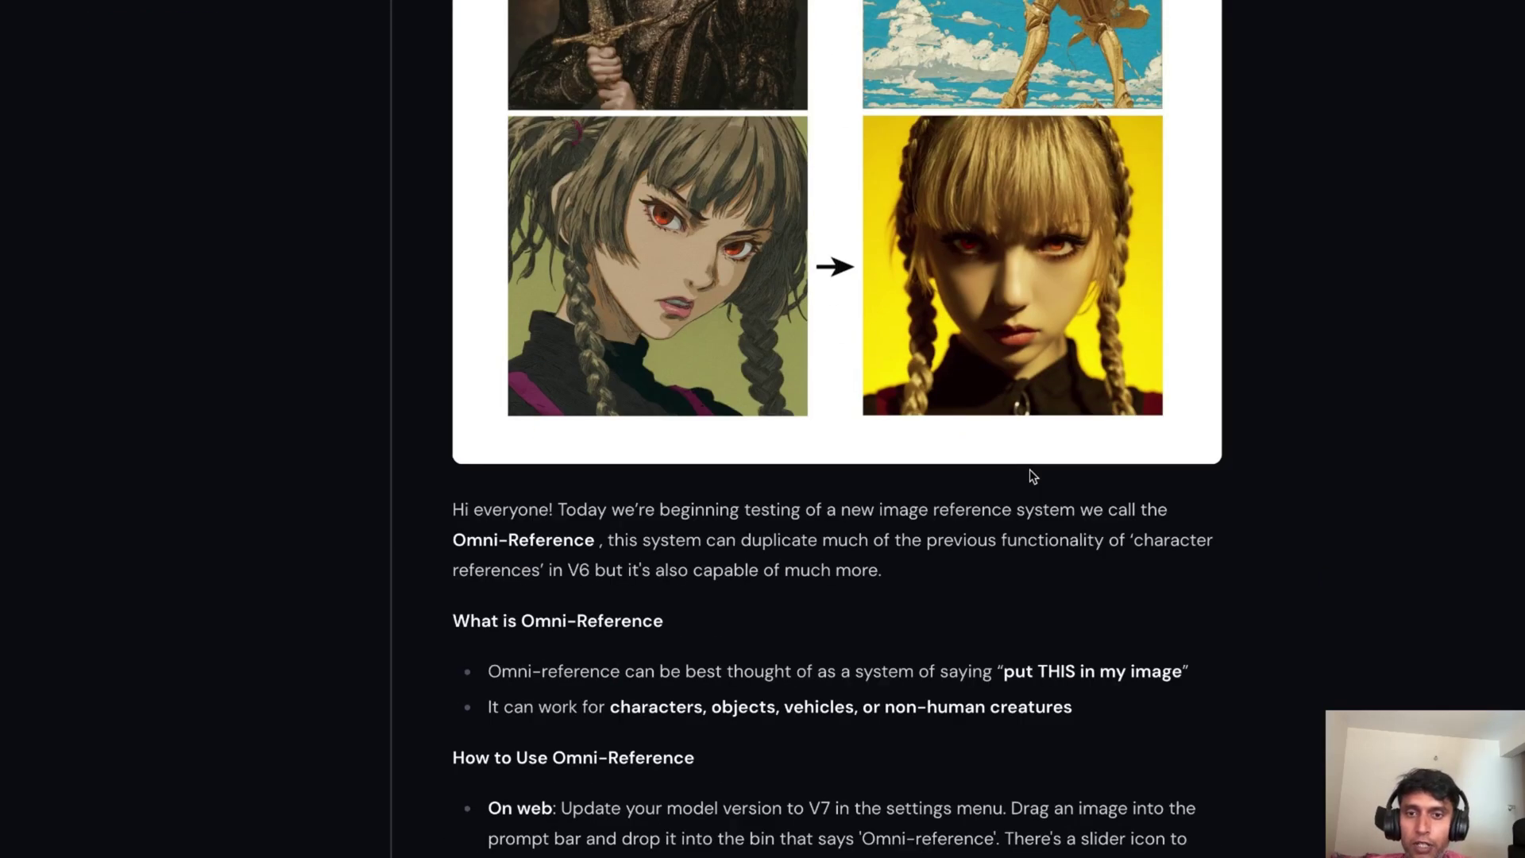
pyautogui.scroll(-3, 1033, 477)
pyautogui.scroll(20, 1029, 465)
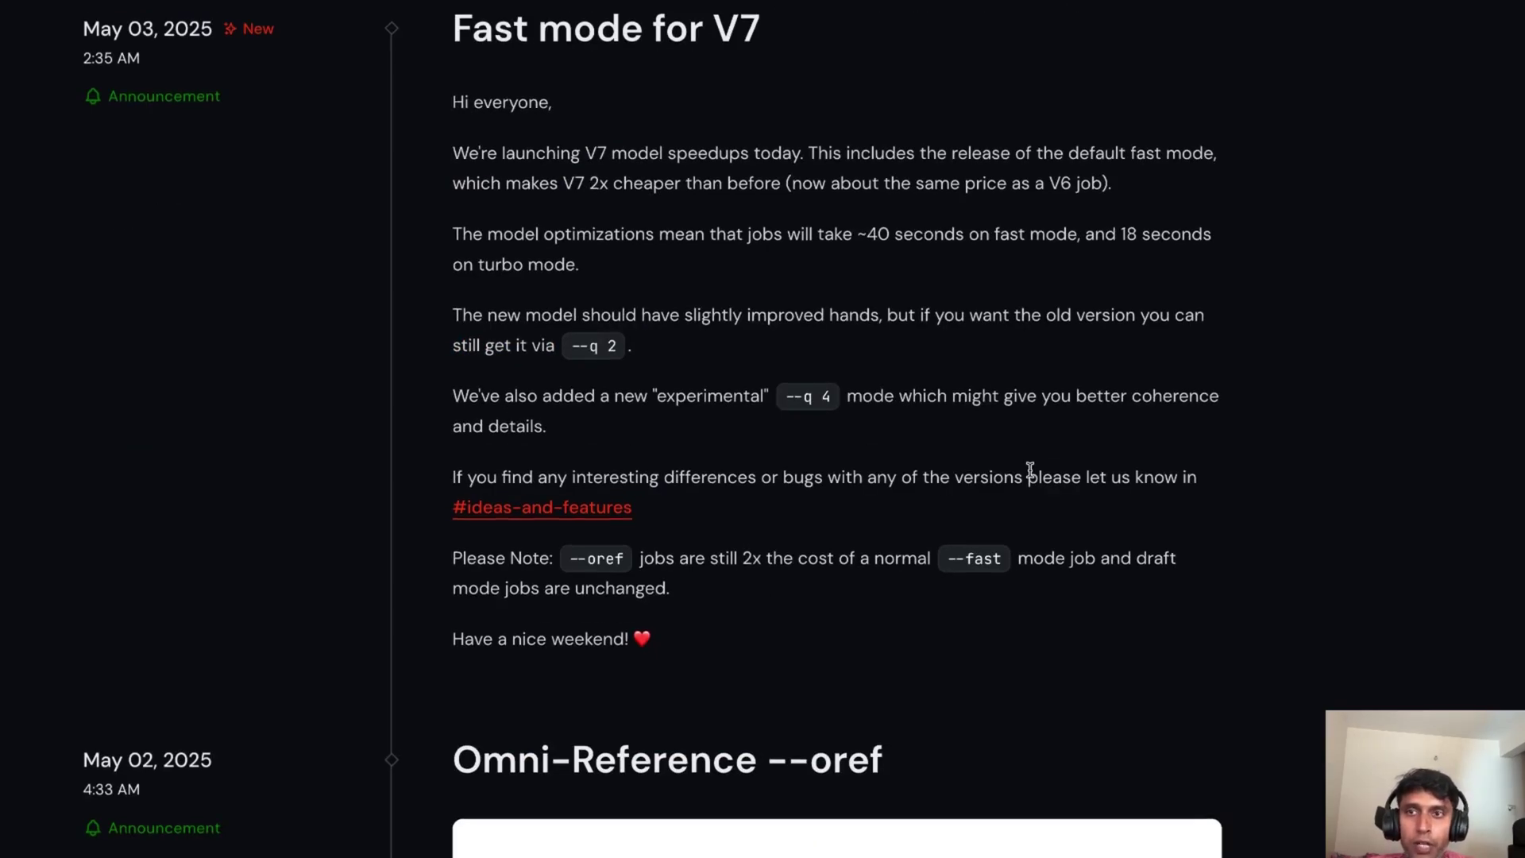
pyautogui.scroll(2, 1030, 469)
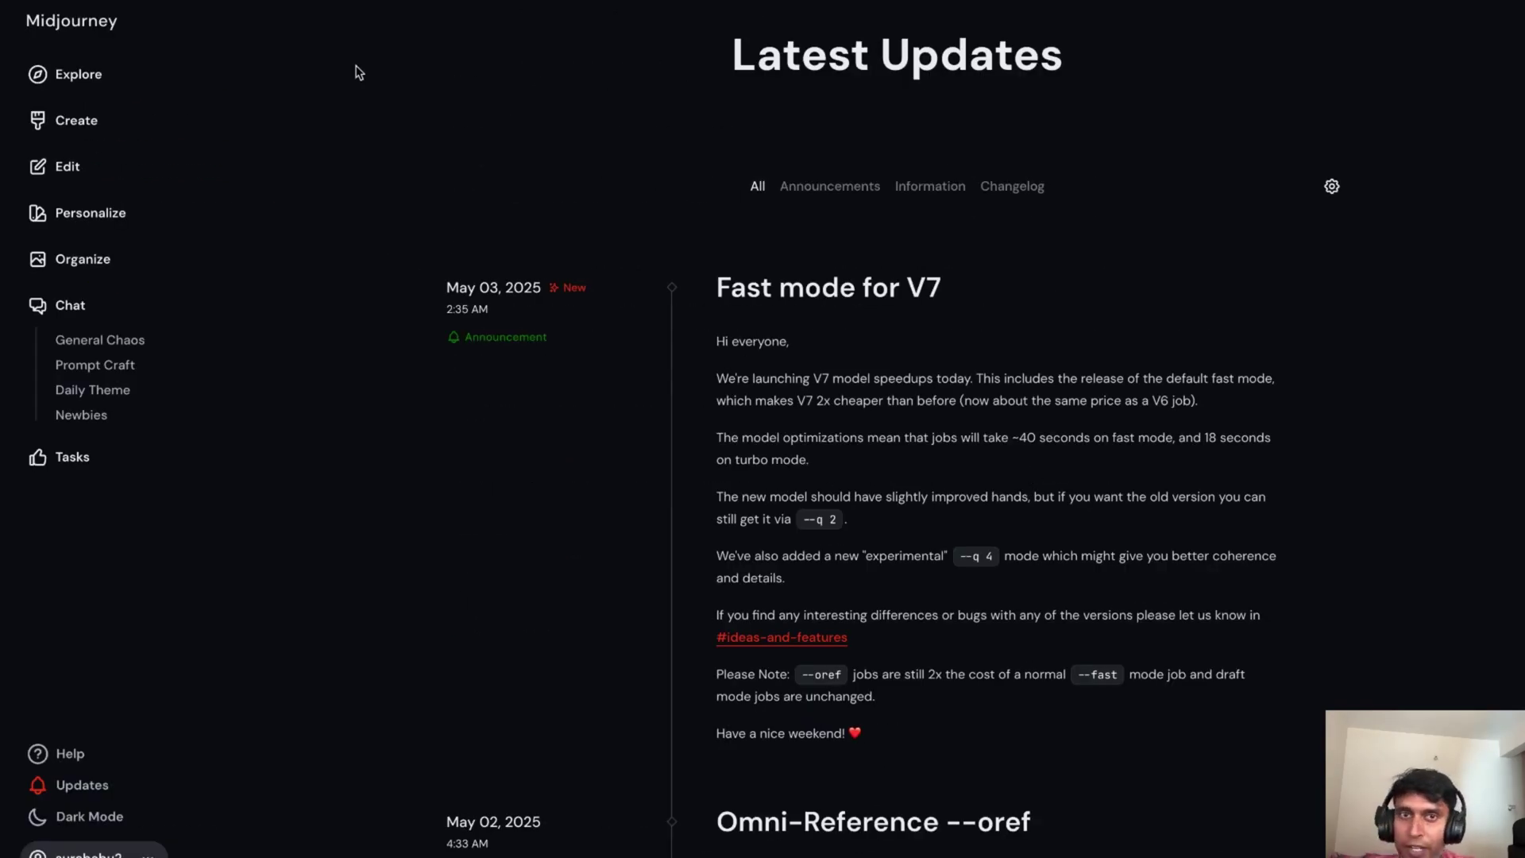
# - Open the Explore gallery and browse the top images of the day
pyautogui.click(58, 73)
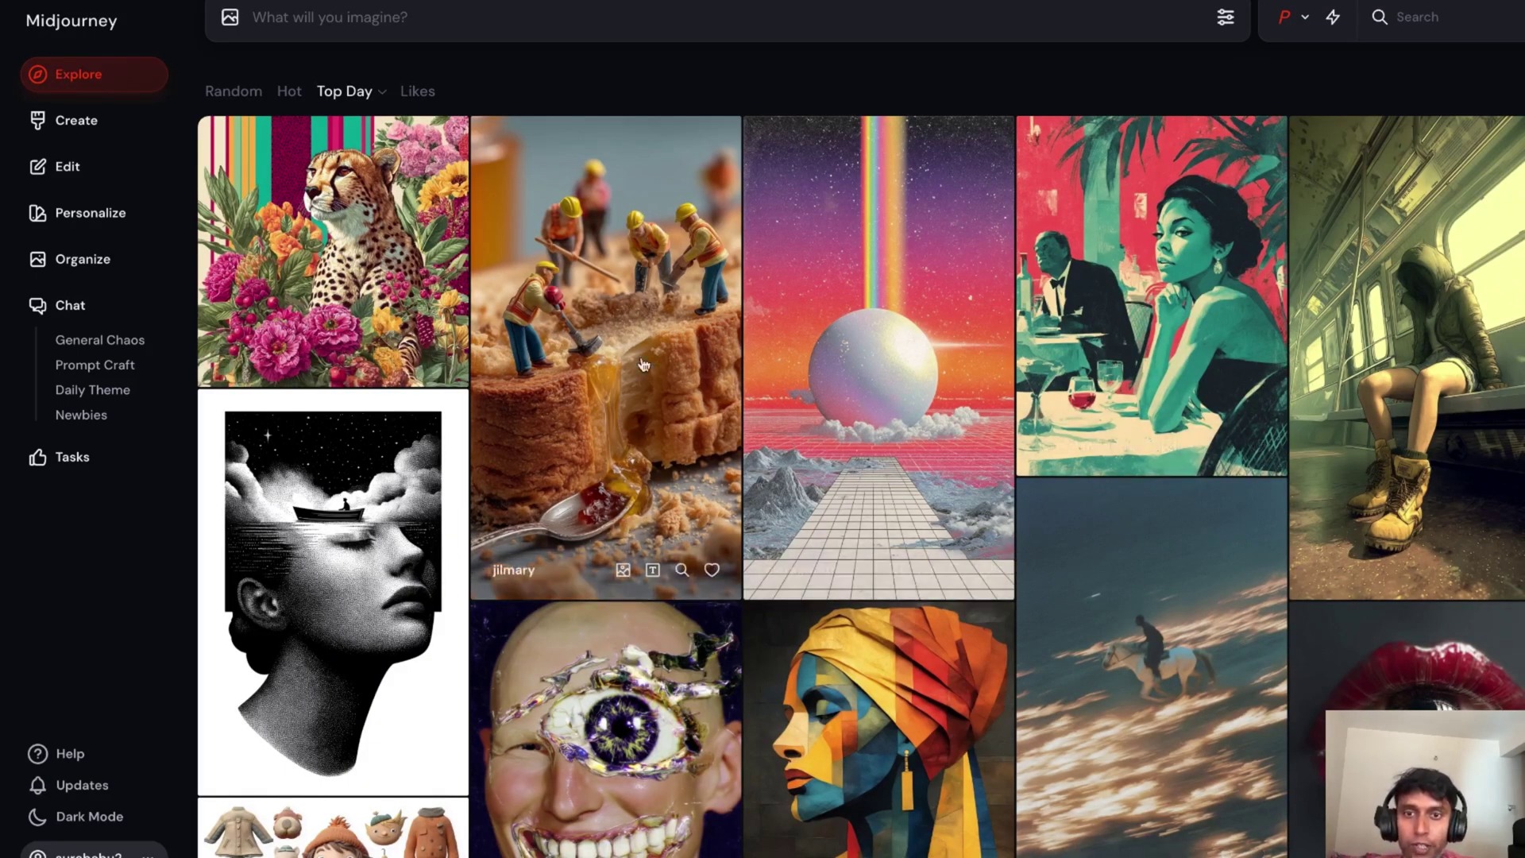
pyautogui.scroll(-5, 836, 471)
pyautogui.scroll(-15, 836, 471)
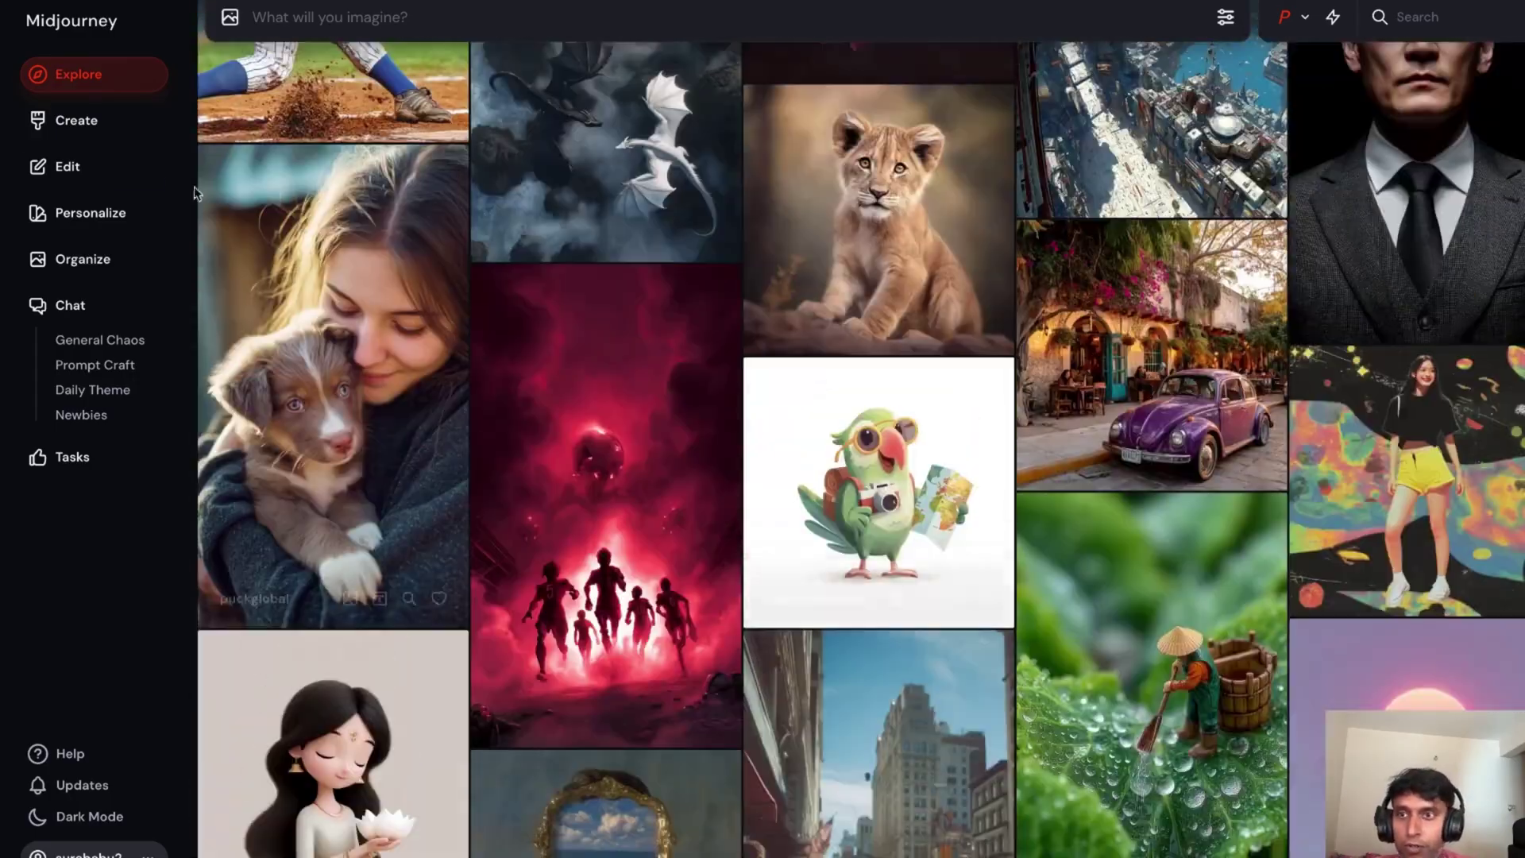
# - Go to the Create page and reuse the newest job's prompt, "a bodybuilder portrait with cute cartoon stylized art style"
pyautogui.click(84, 122)
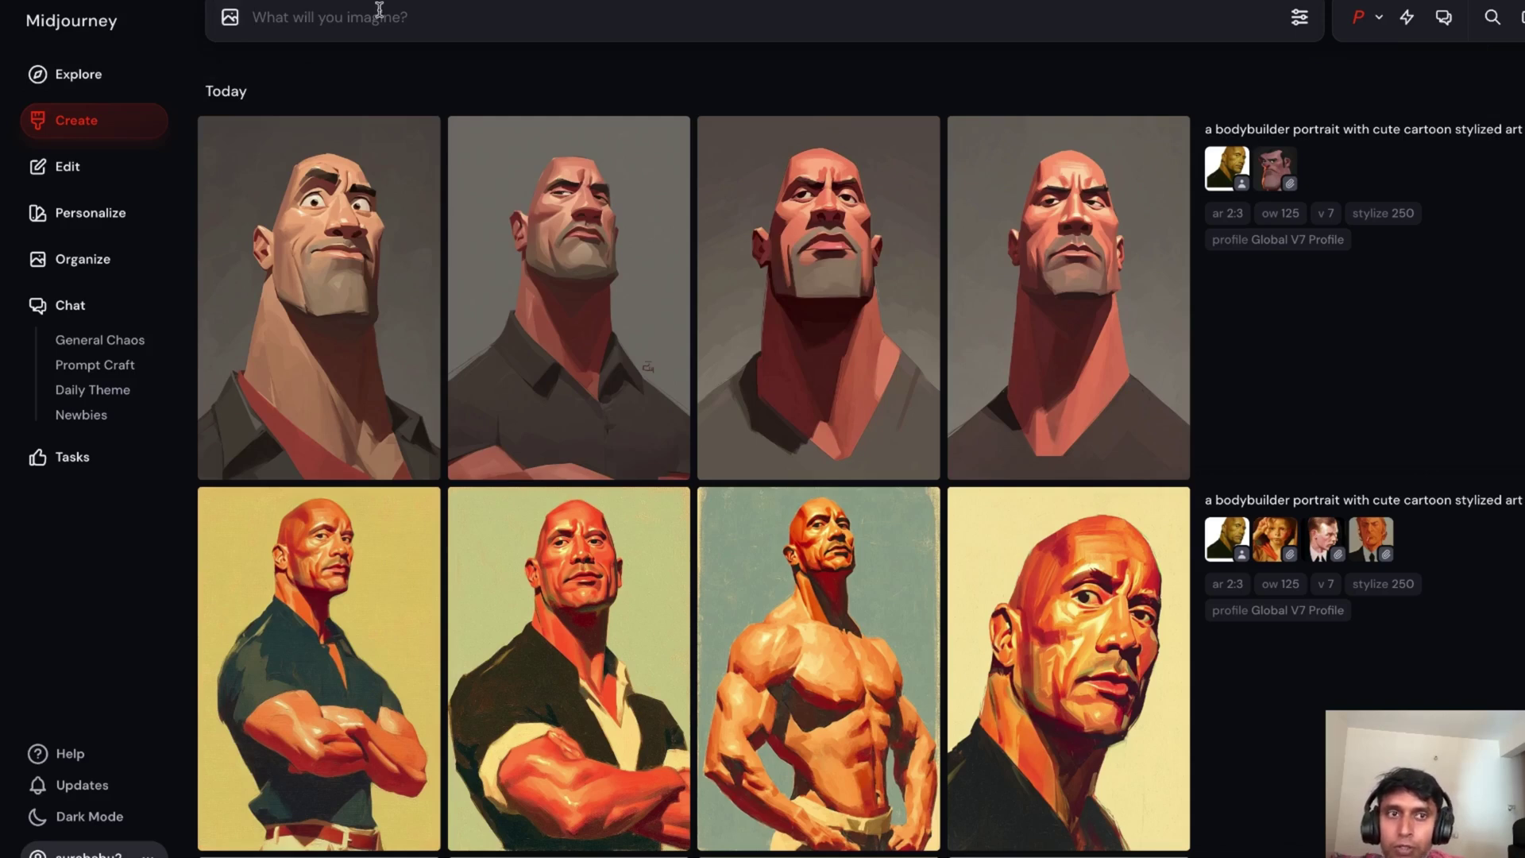
pyautogui.moveTo(1330, 214)
pyautogui.moveTo(1481, 146)
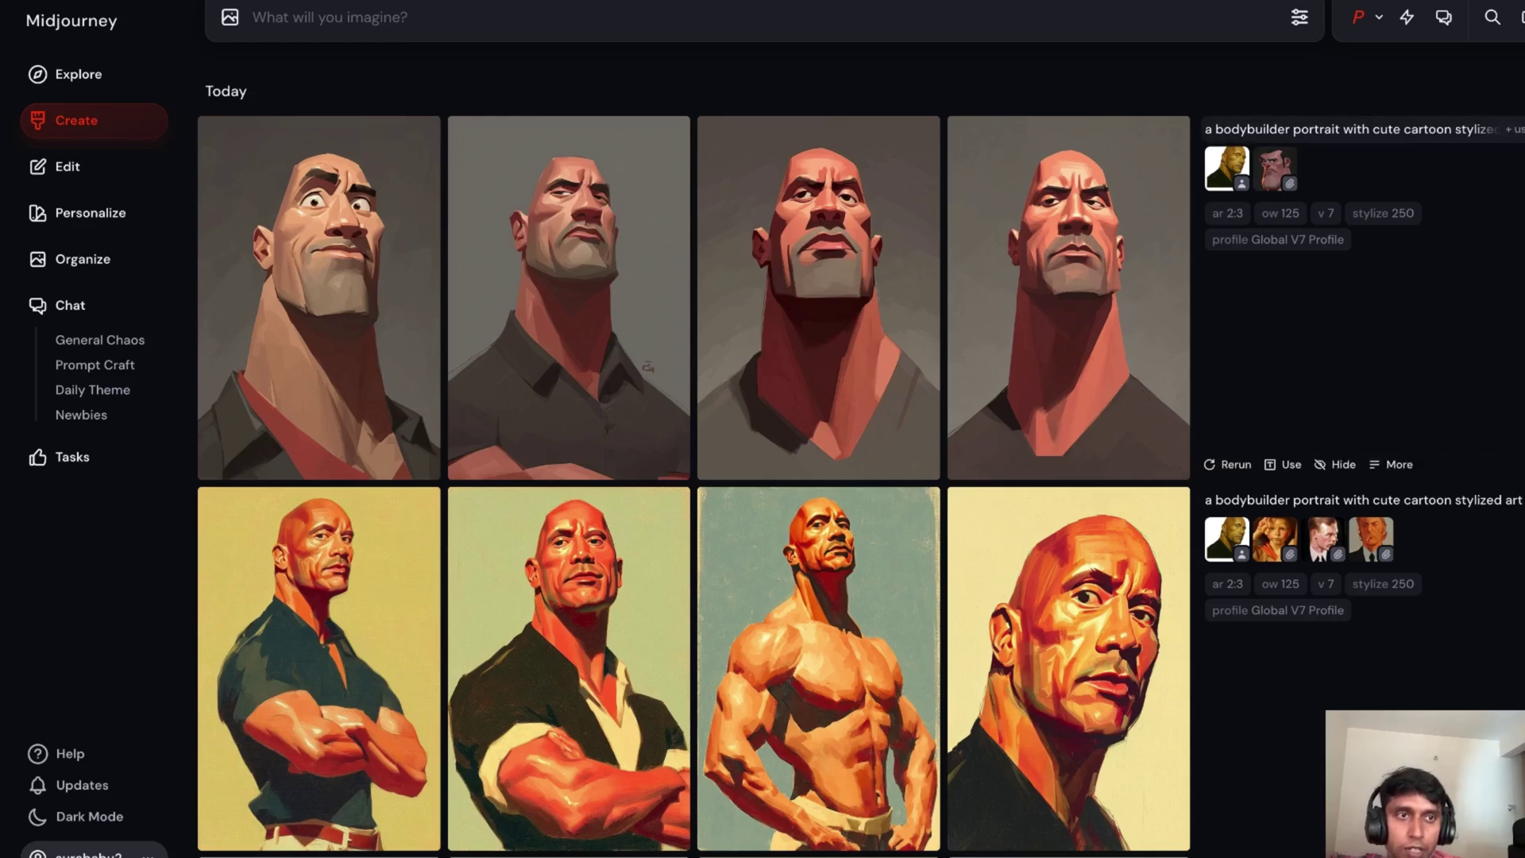
pyautogui.click(1422, 131)
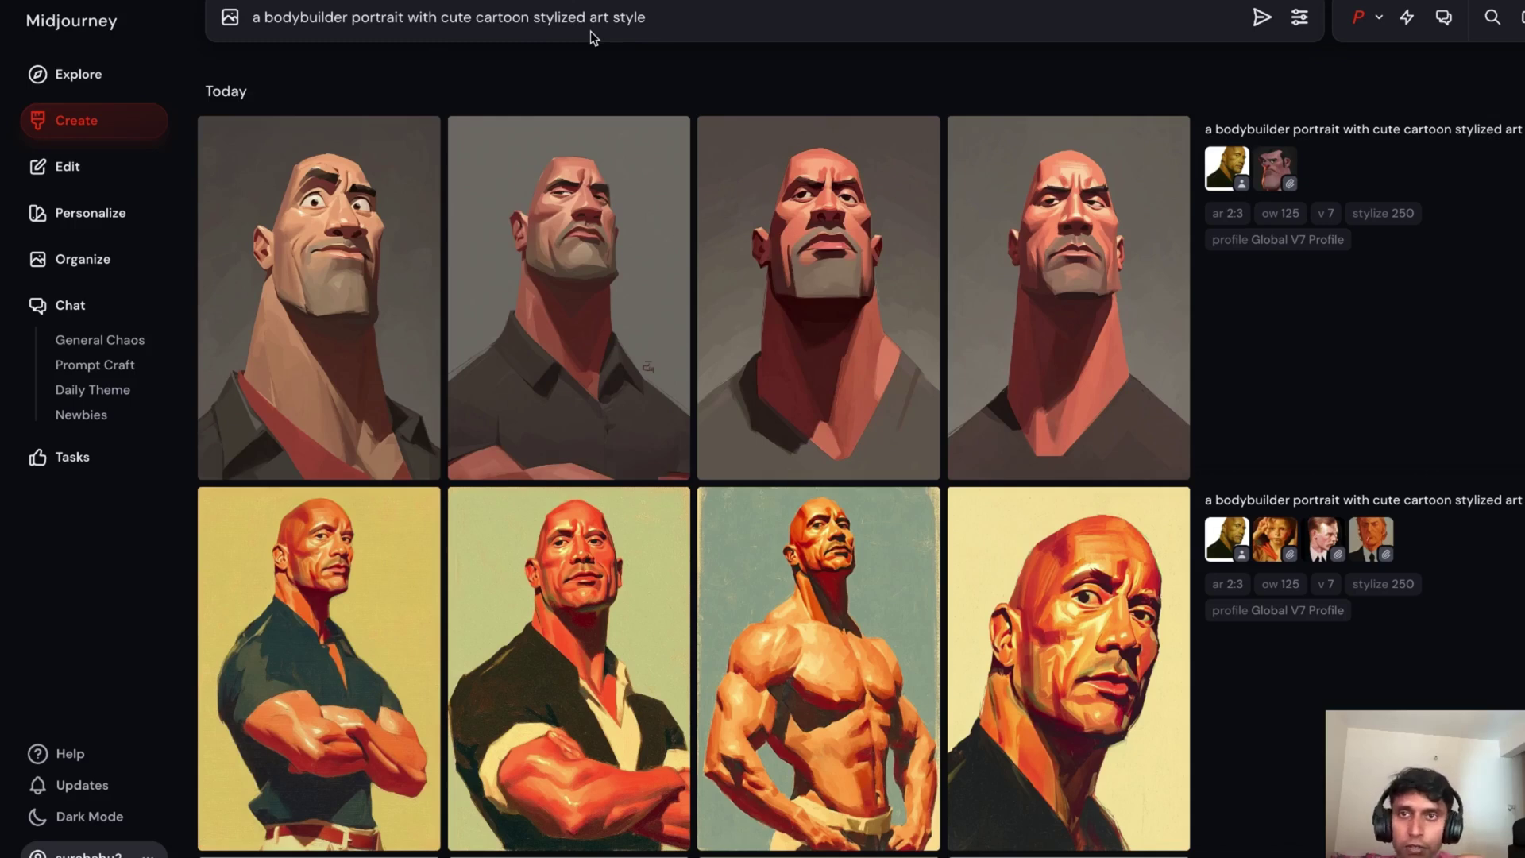
# - Upload the first four images in the Downloads folder, the cartoon sketch and three golden statues, to the reference image library
pyautogui.click(229, 17)
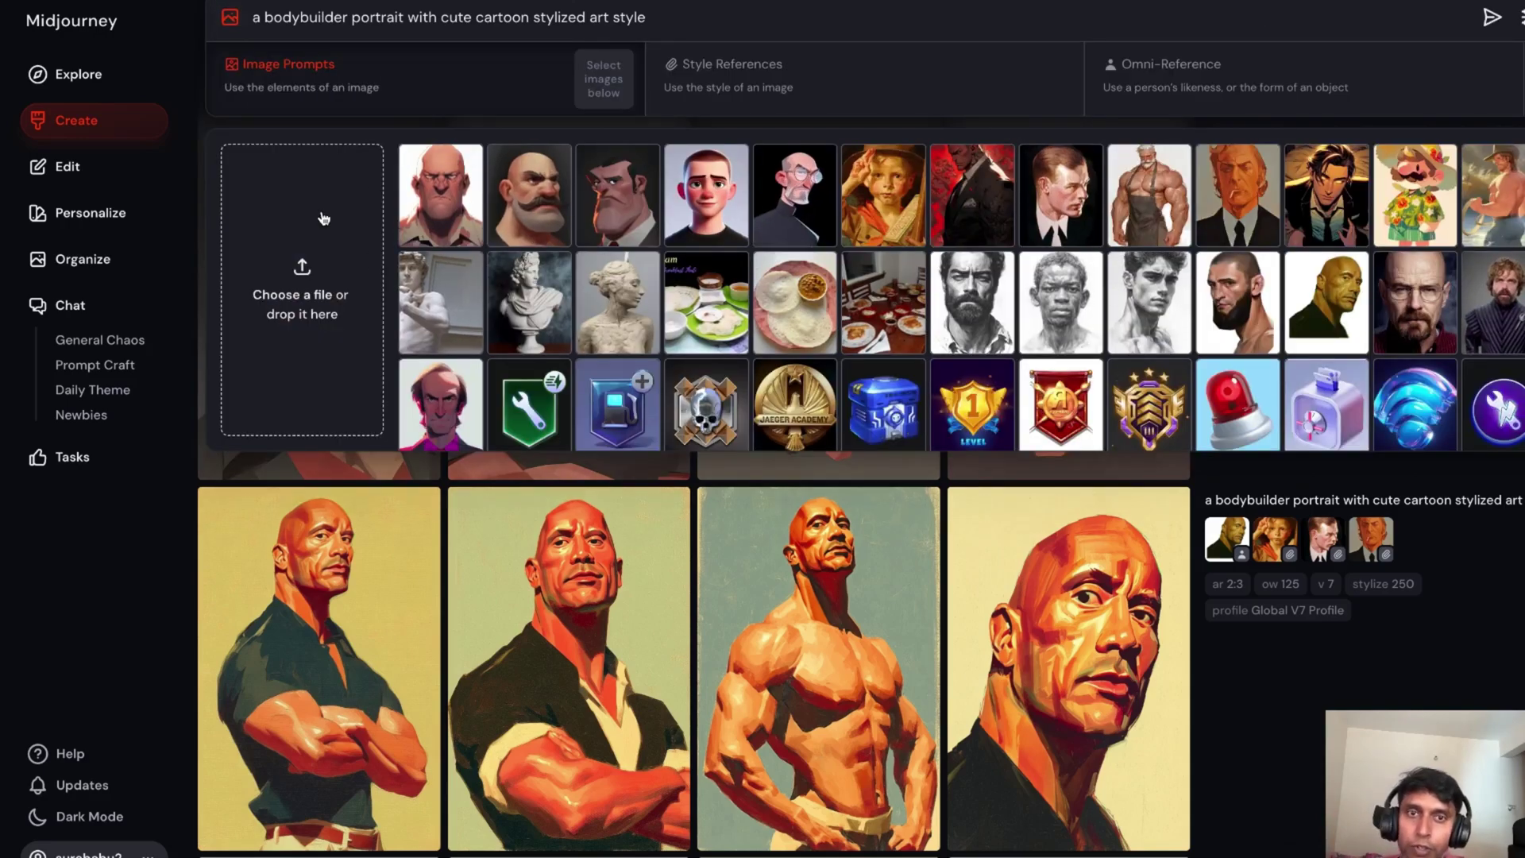
pyautogui.click(301, 286)
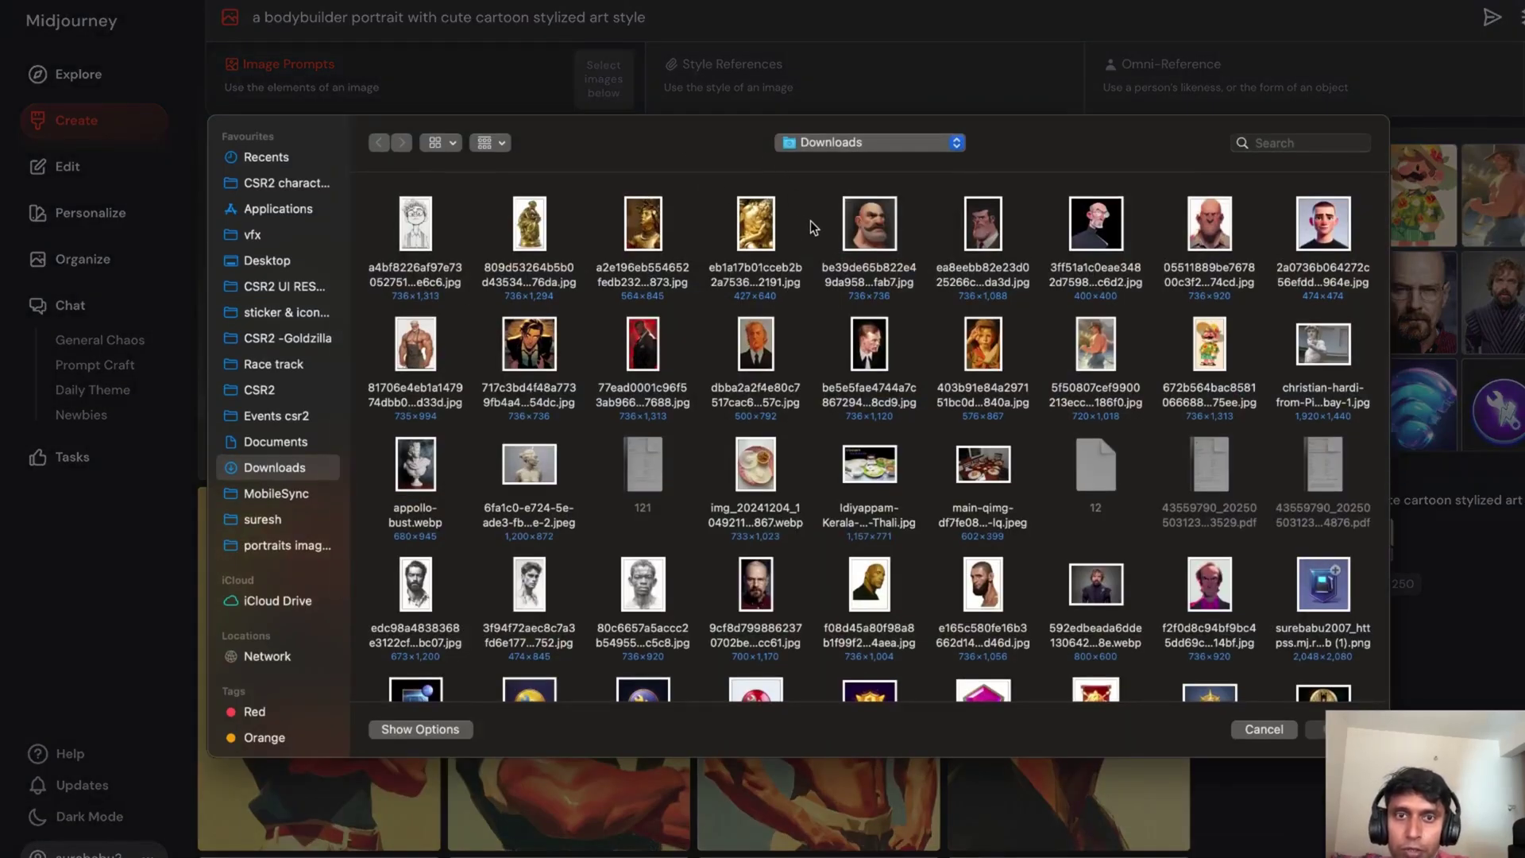
pyautogui.moveTo(818, 235); pyautogui.dragTo(340, 248)
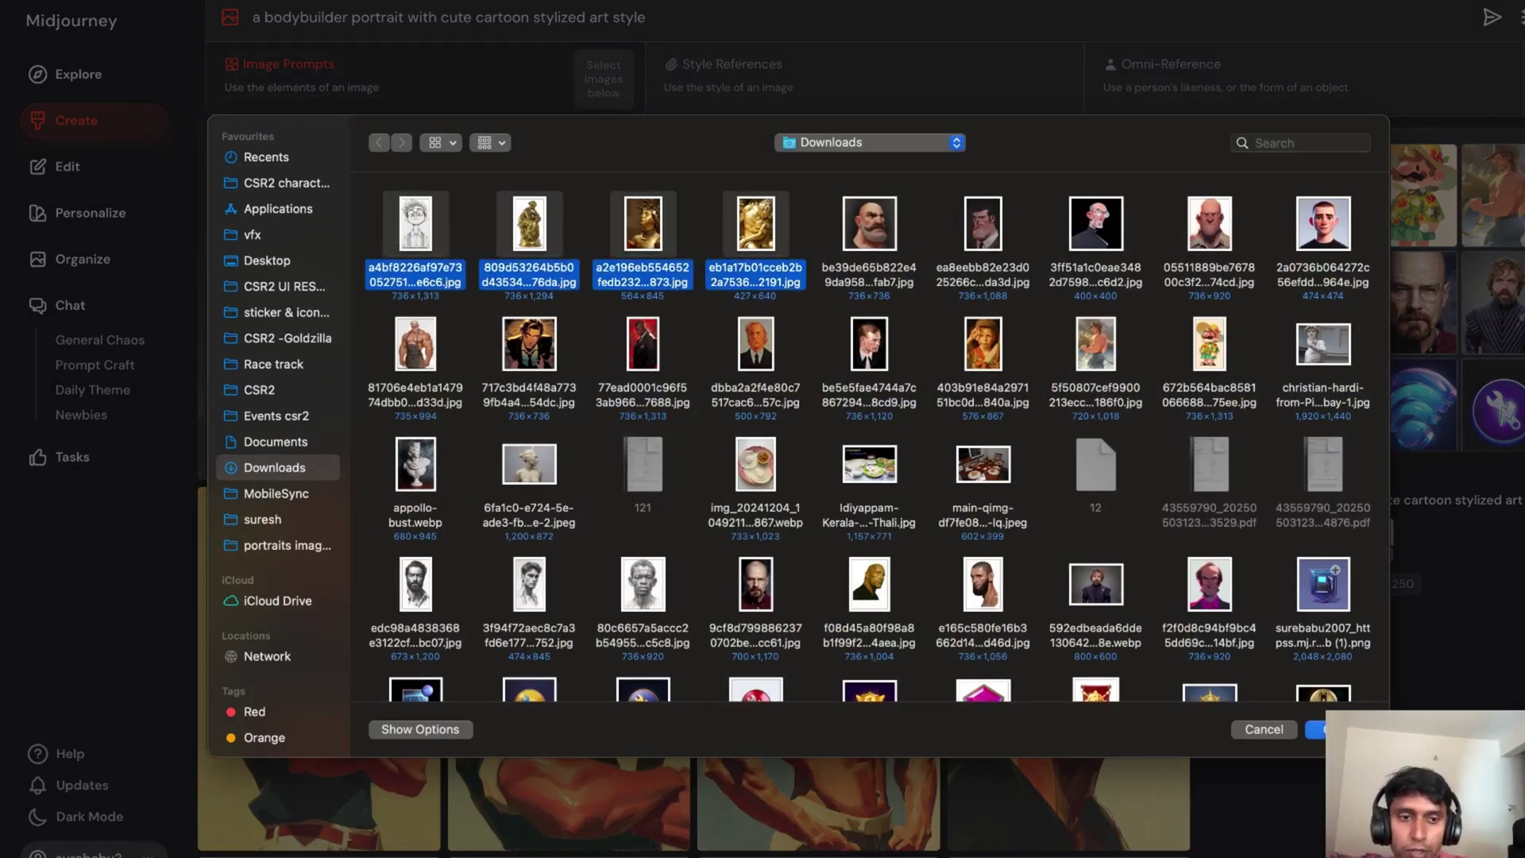
pyautogui.press('Return')
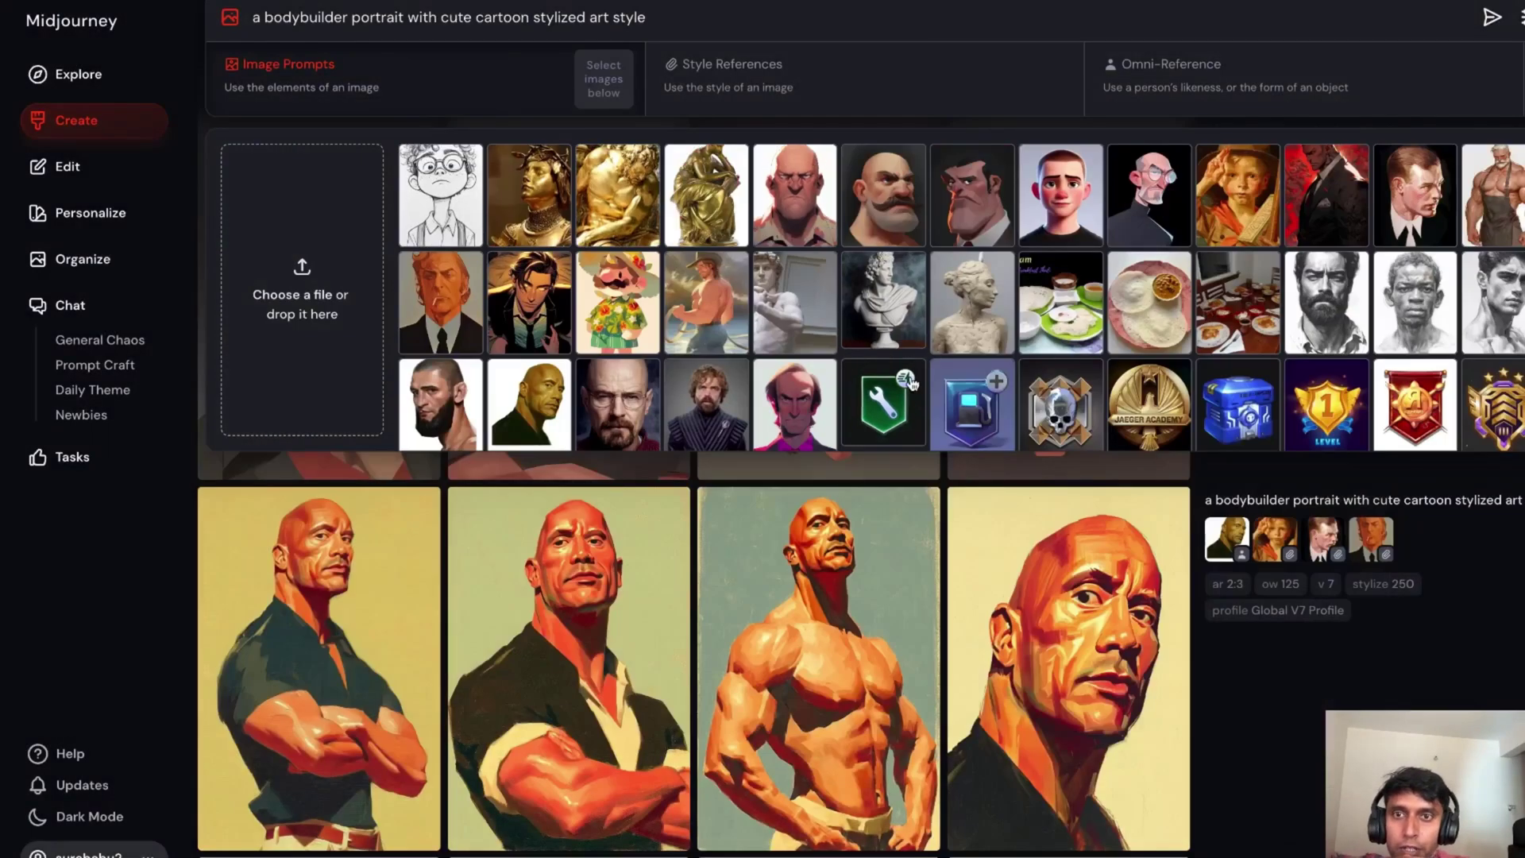
# - Add the library portrait of the bald man in a dark shirt as the Omni-Reference image
pyautogui.moveTo(981, 227)
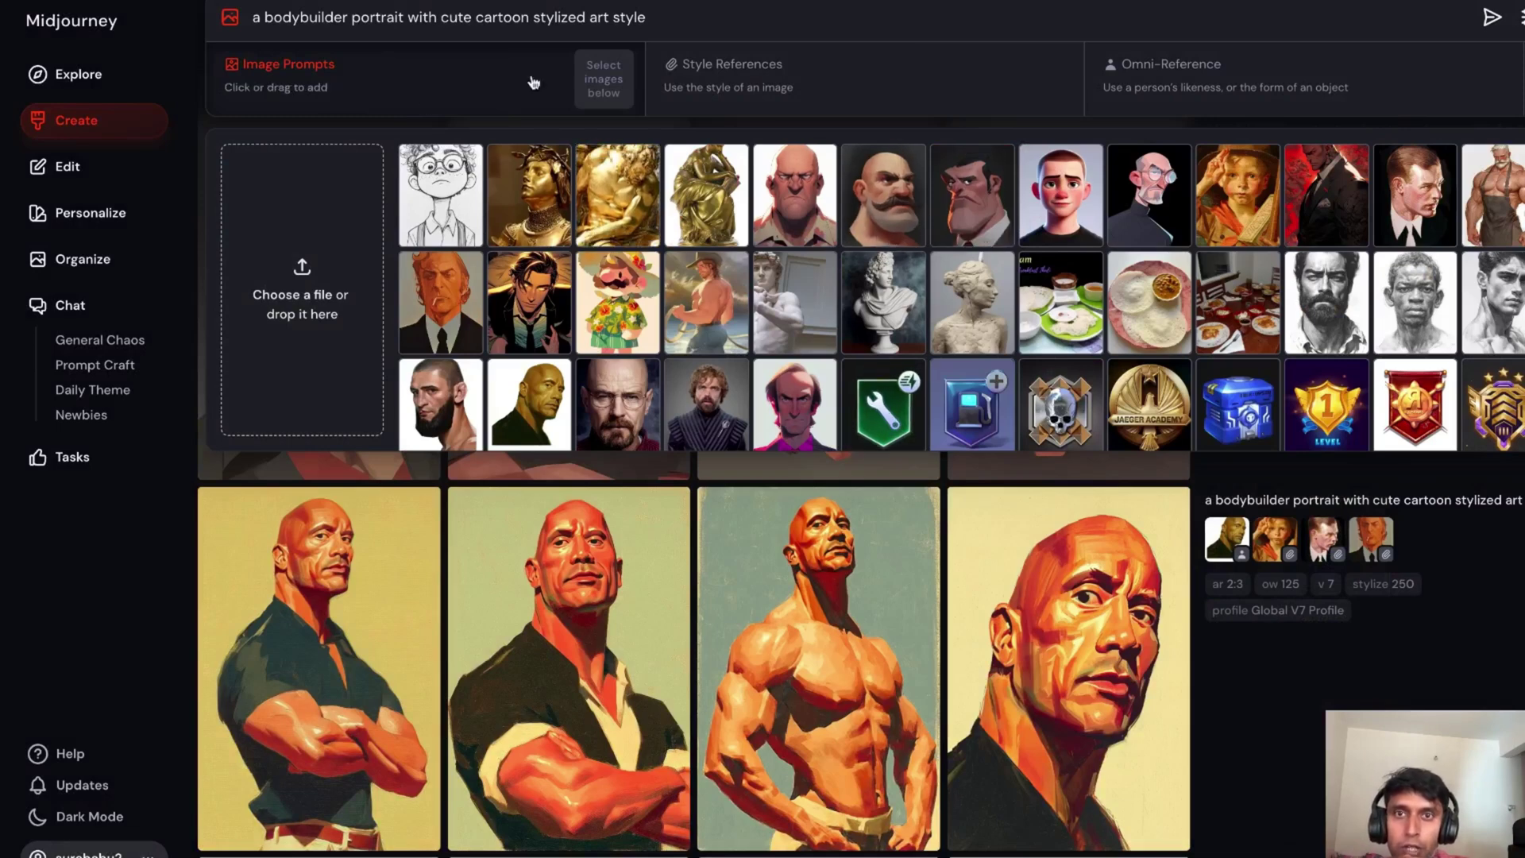
pyautogui.moveTo(857, 286)
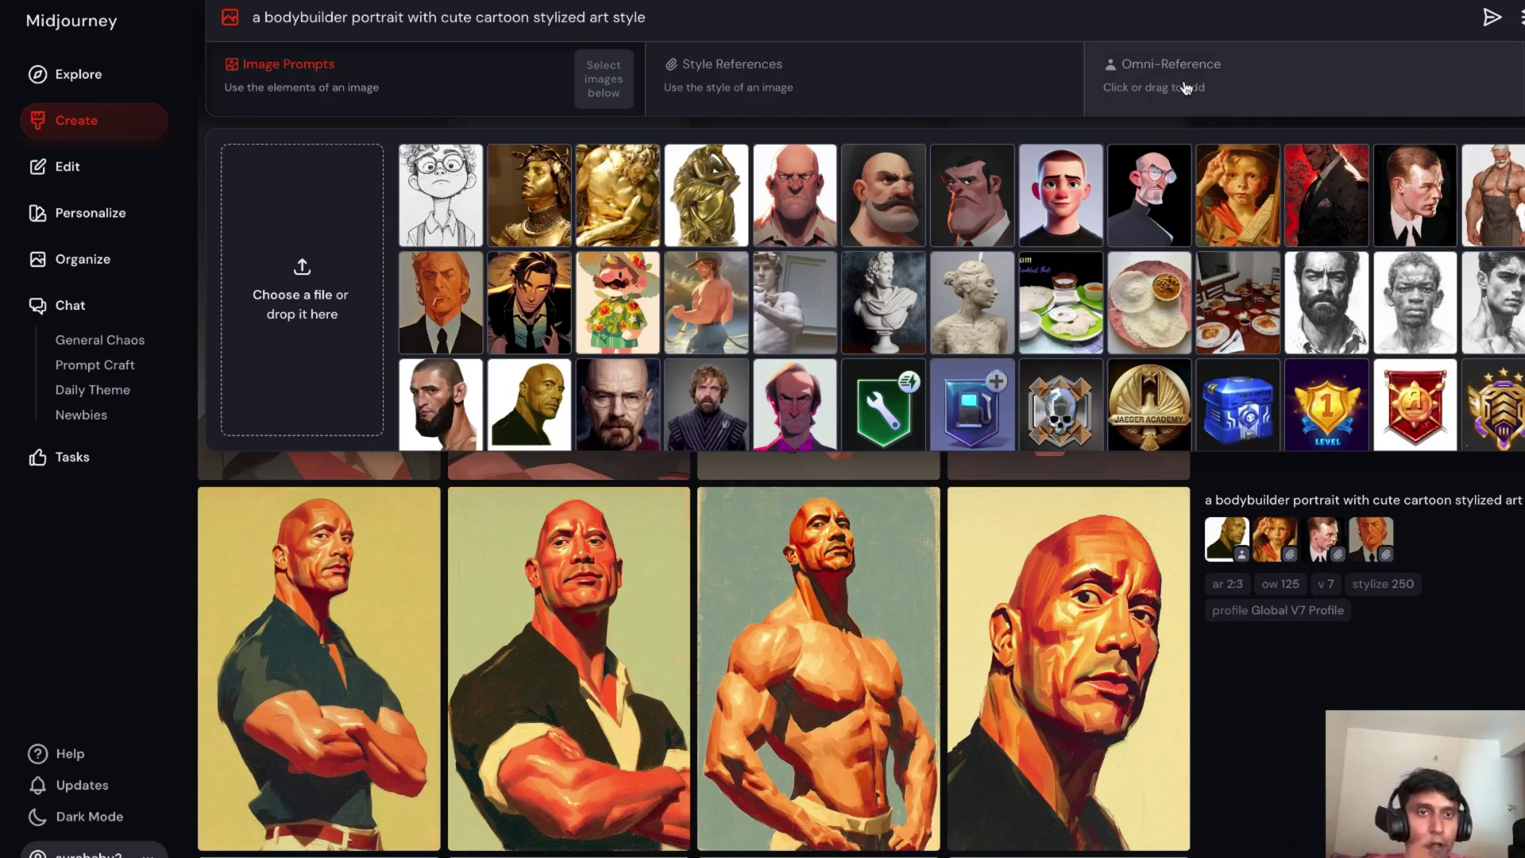
pyautogui.click(1257, 78)
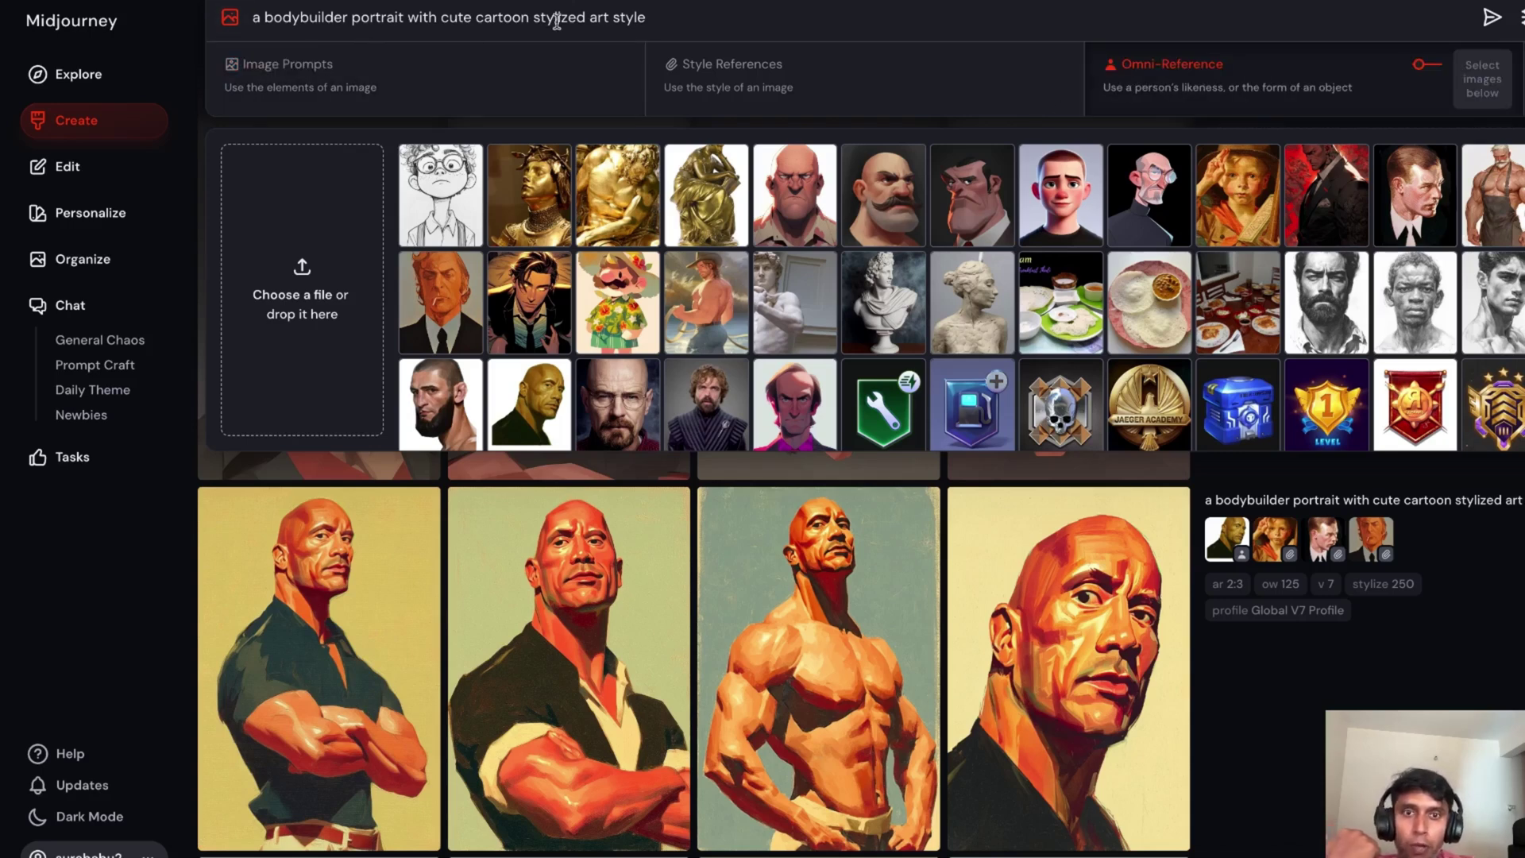
pyautogui.moveTo(766, 342)
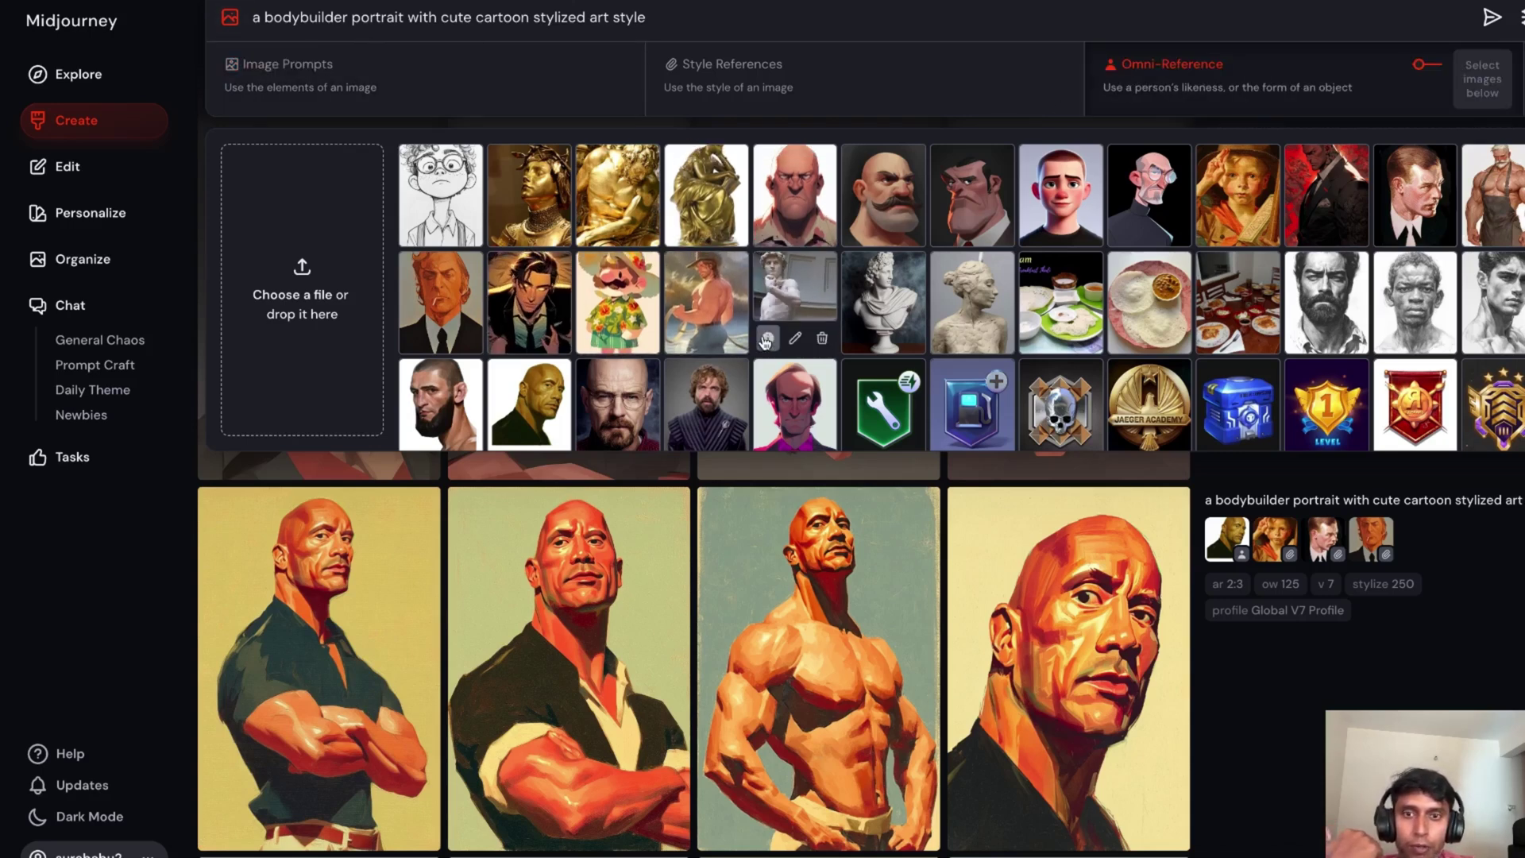
pyautogui.moveTo(538, 395)
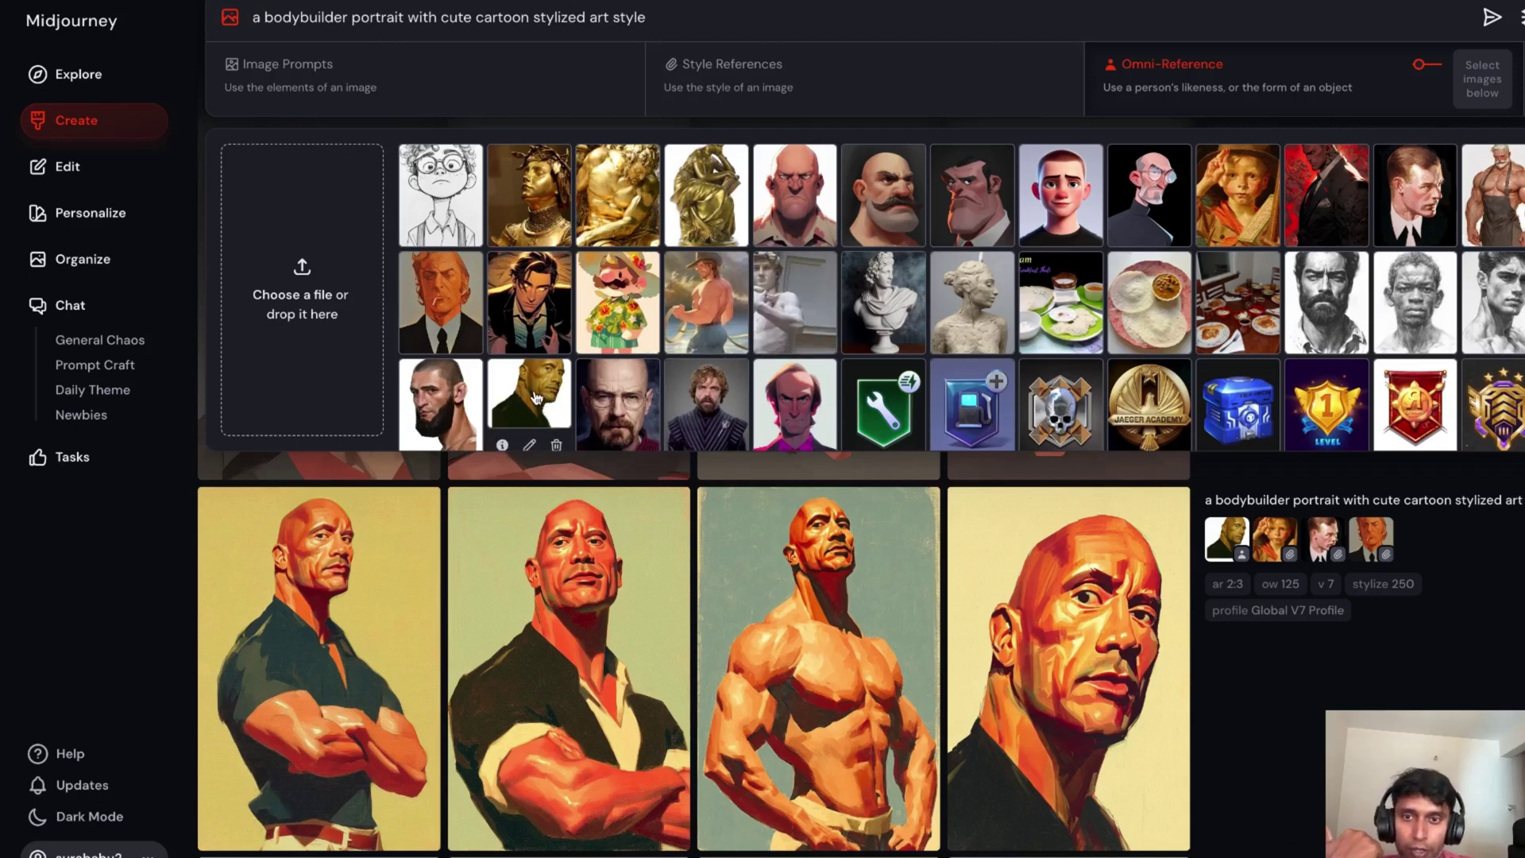
pyautogui.moveTo(538, 395); pyautogui.dragTo(1337, 103)
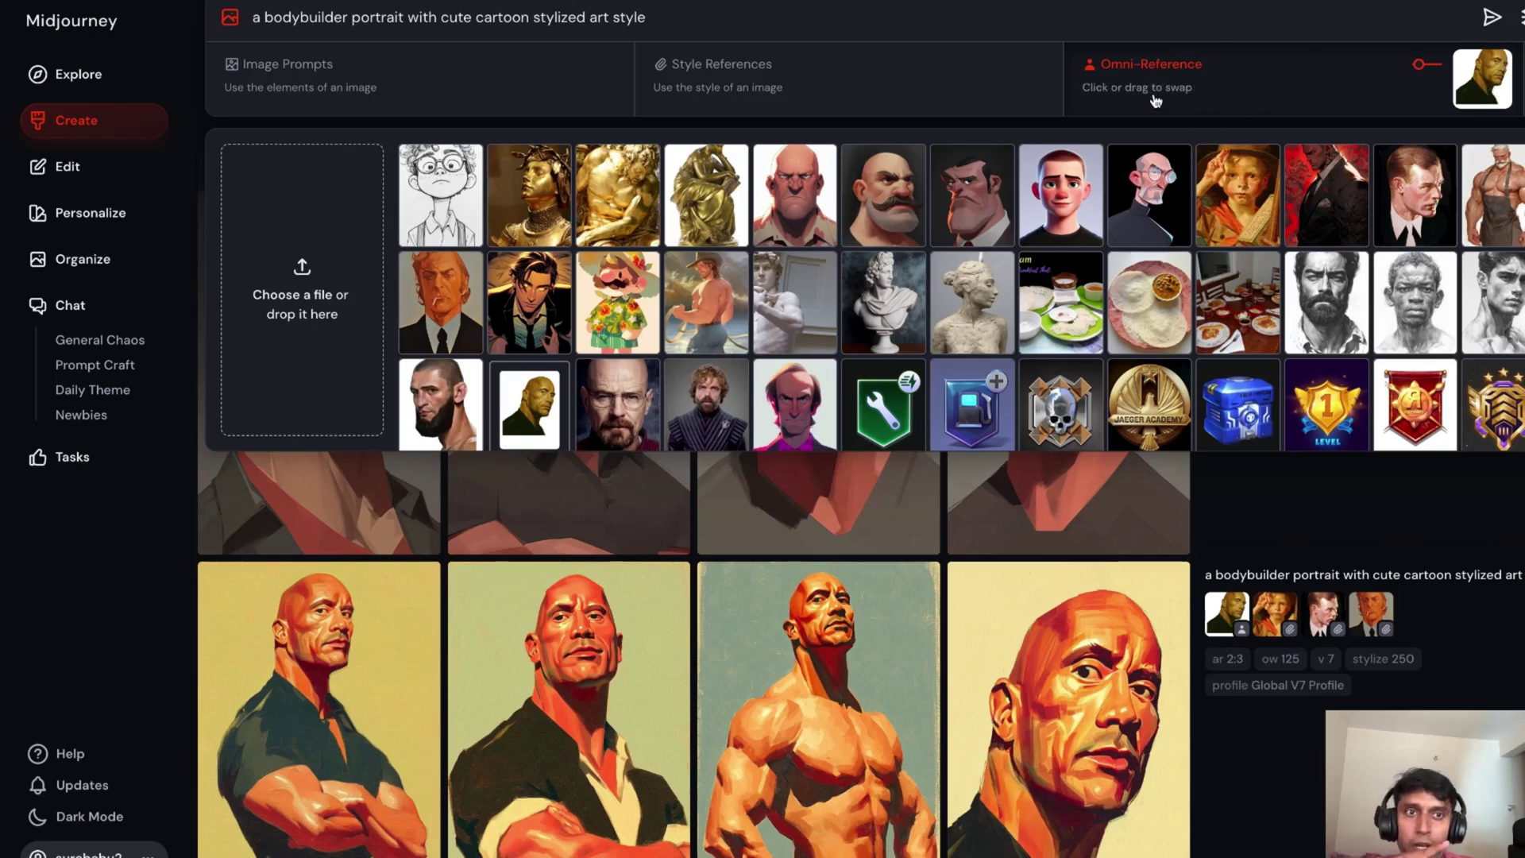
# - Set the Omni Strength of the reference image to 100
pyautogui.moveTo(1502, 86)
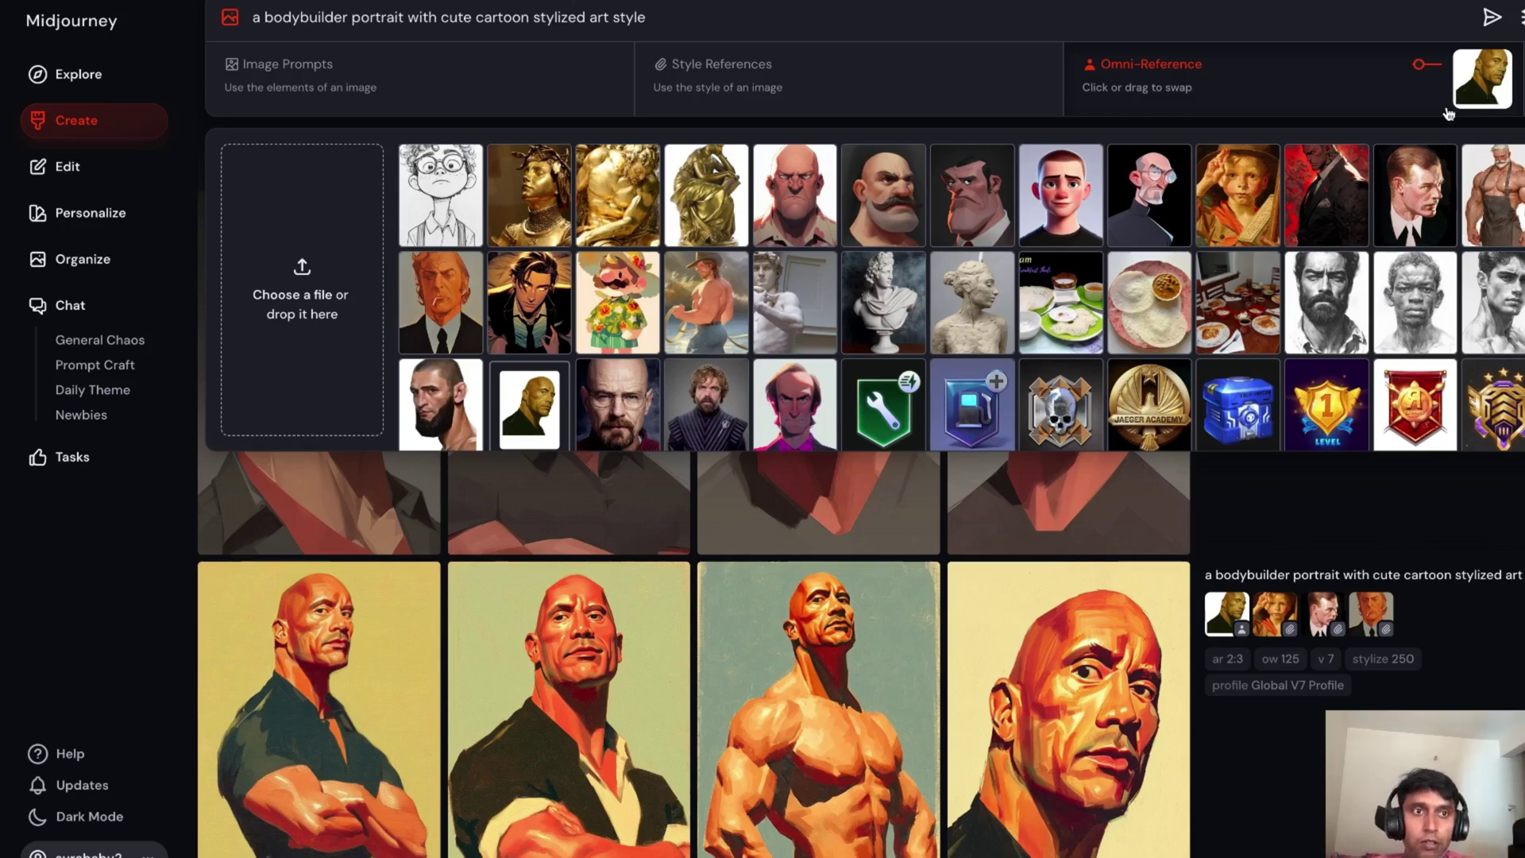
pyautogui.click(1427, 68)
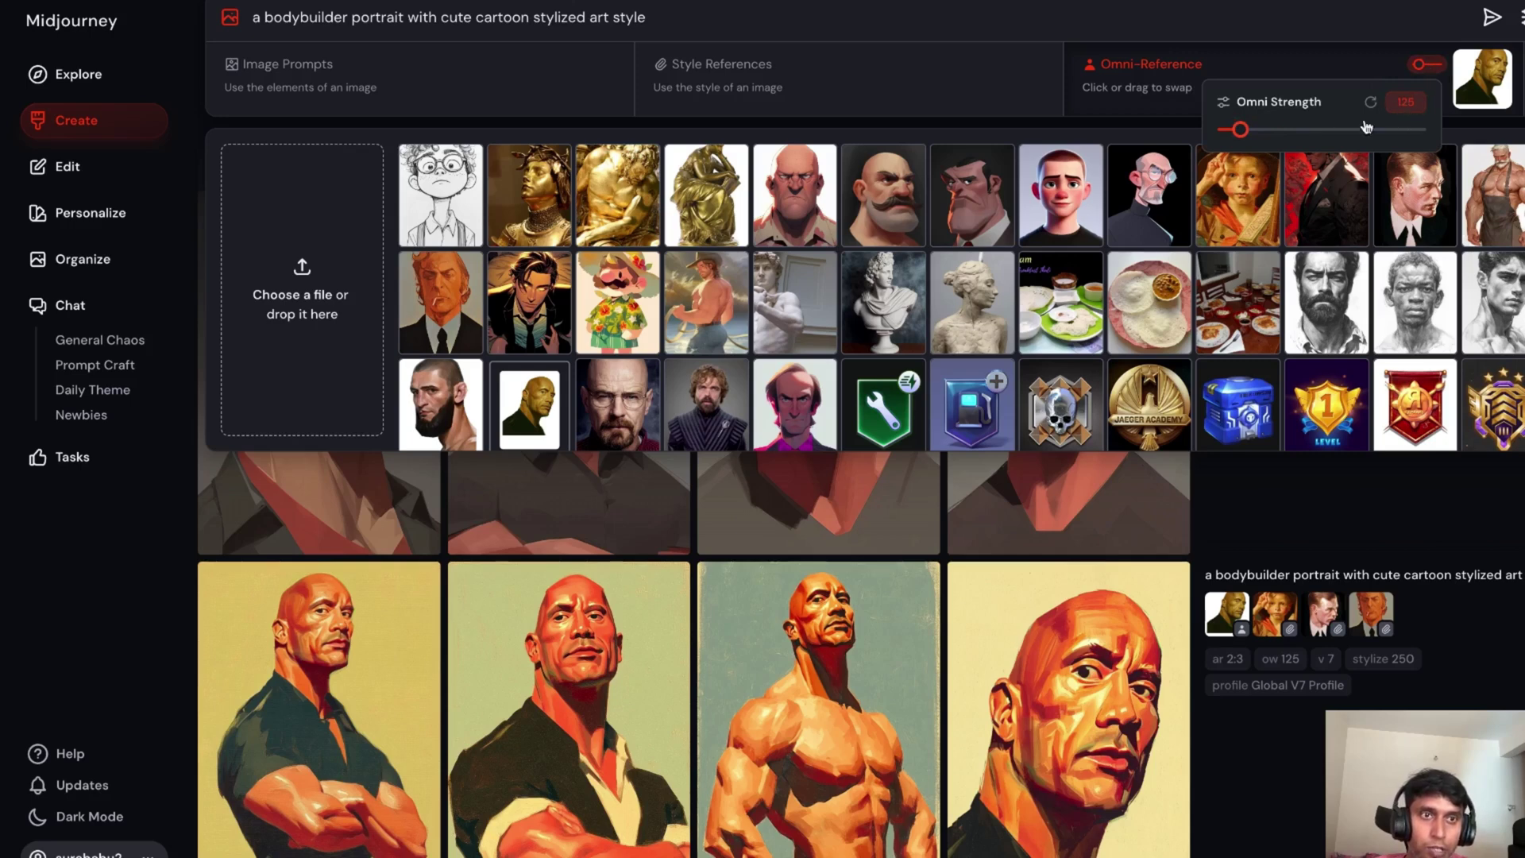
pyautogui.moveTo(1239, 136)
pyautogui.mouseDown()
pyautogui.moveTo(1220, 131)
pyautogui.moveTo(1438, 131)
pyautogui.moveTo(1221, 165)
pyautogui.moveTo(1242, 165)
pyautogui.mouseUp()
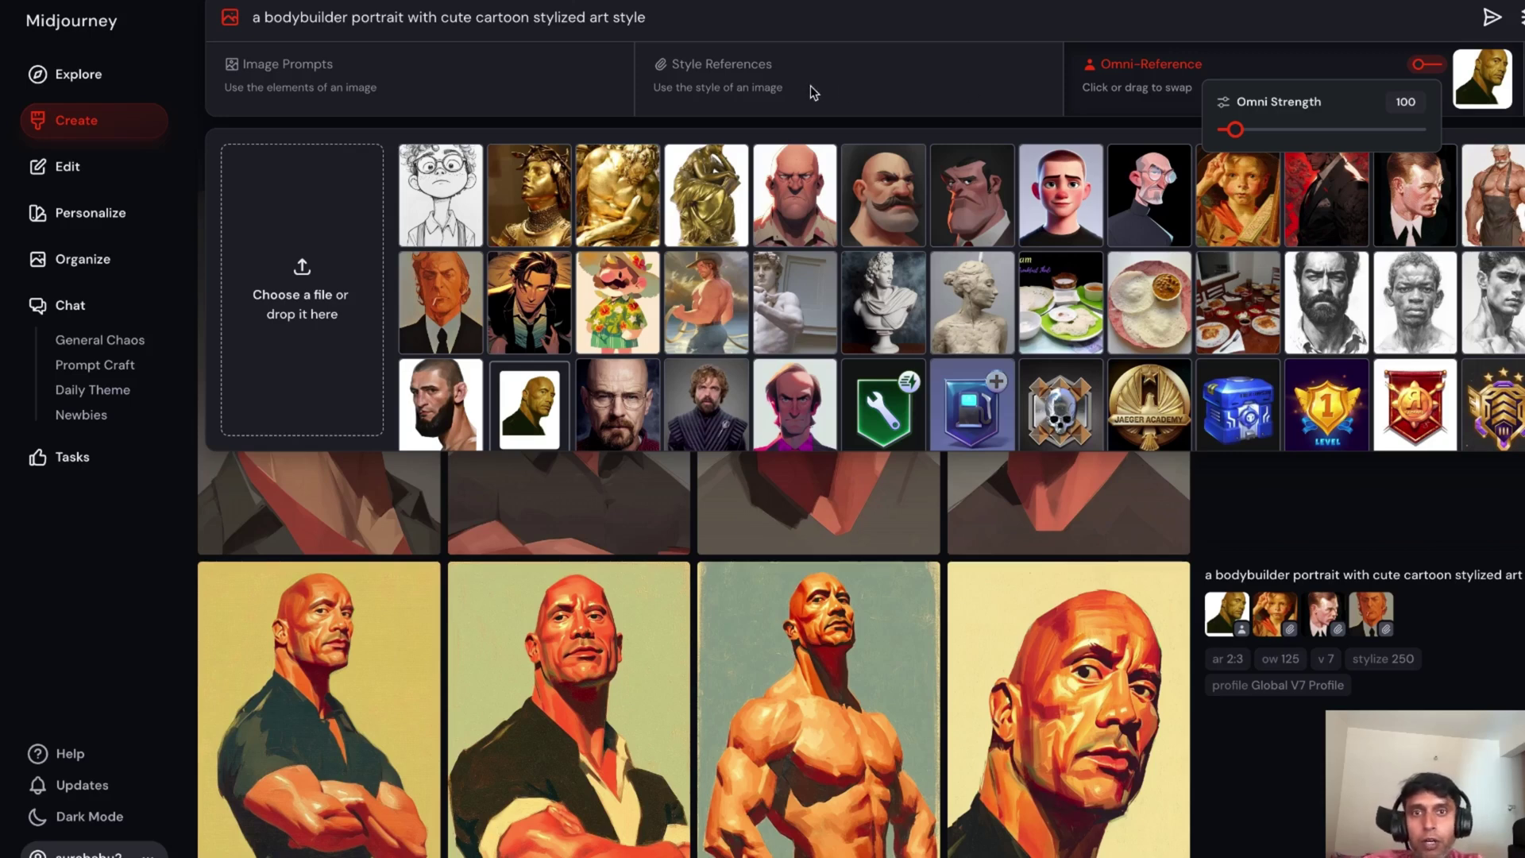
# - Remove the art style wording from the prompt so that it reads "a bodybuilder portrait"
pyautogui.click(674, 24)
pyautogui.moveTo(681, 21); pyautogui.dragTo(407, 18)
pyautogui.press('BackSpace')
pyautogui.press('BackSpace')
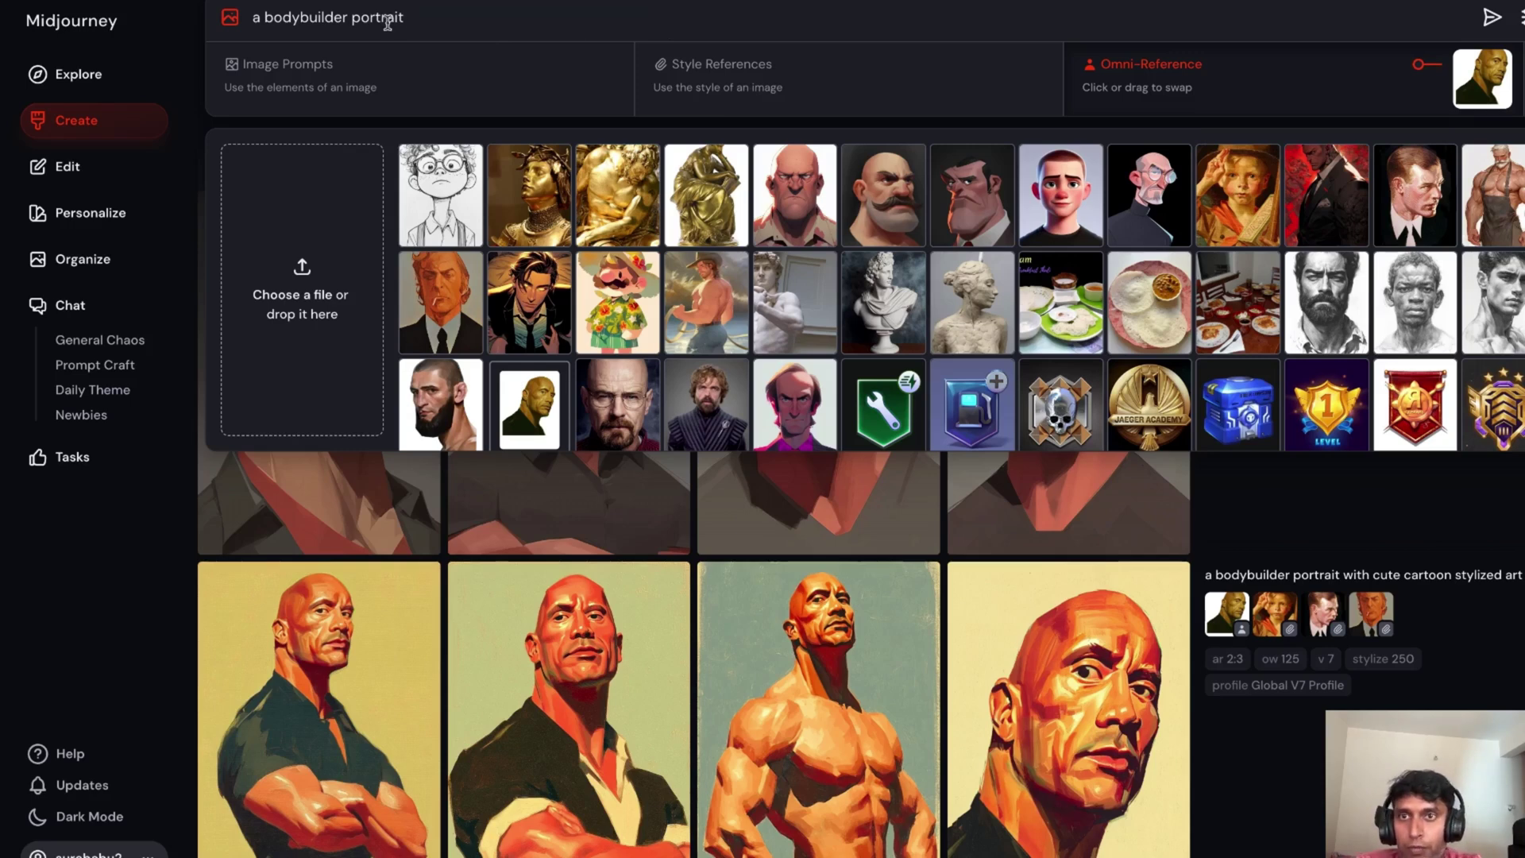
# - Extend the prompt with "with golden material" and keep the bald man's portrait as the Omni-Reference
pyautogui.write('w')
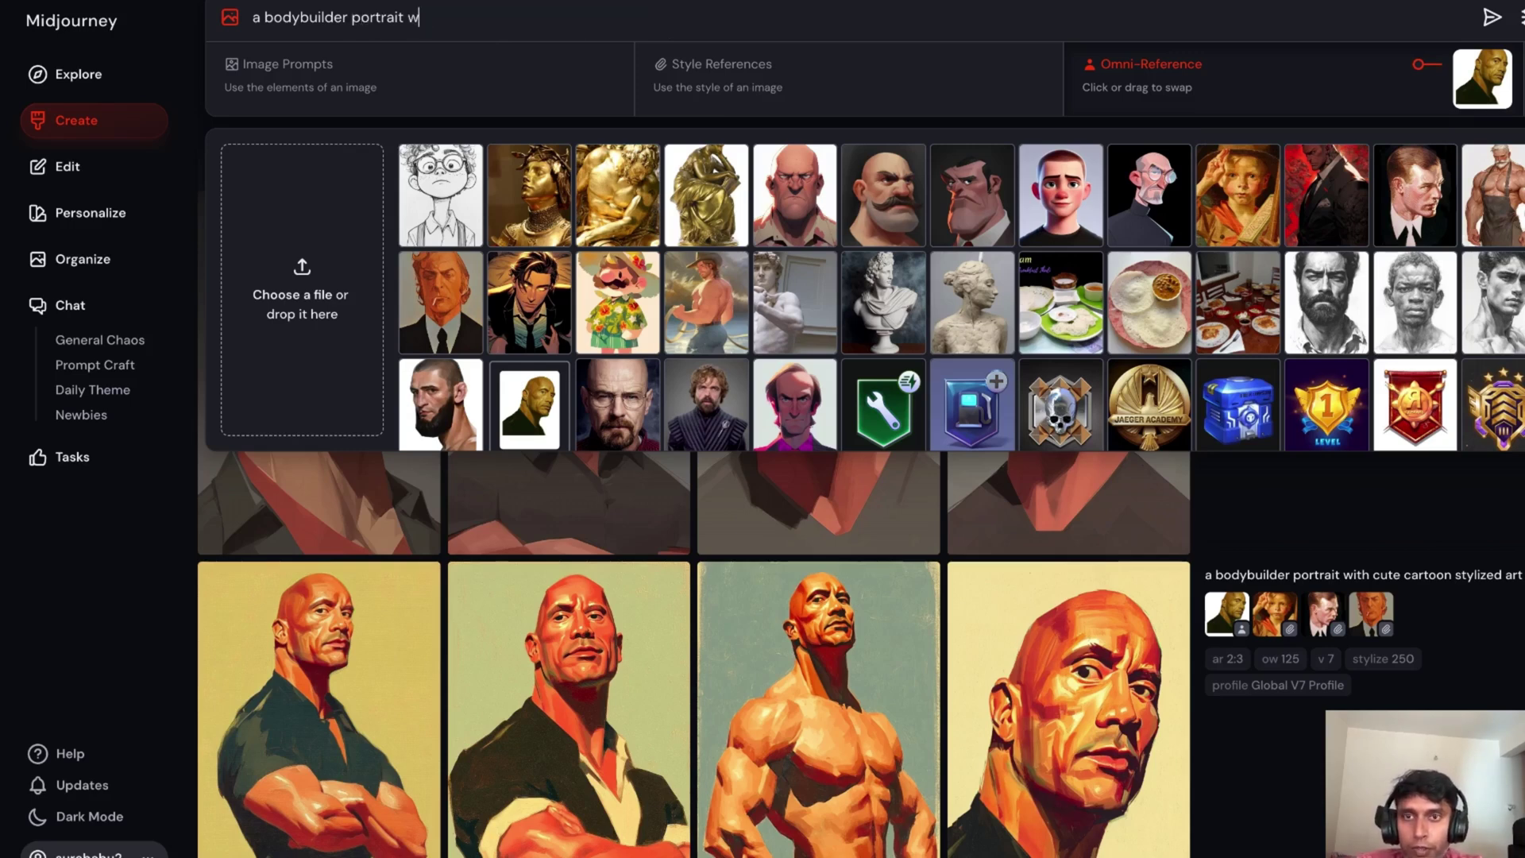
pyautogui.write('ith golden material')
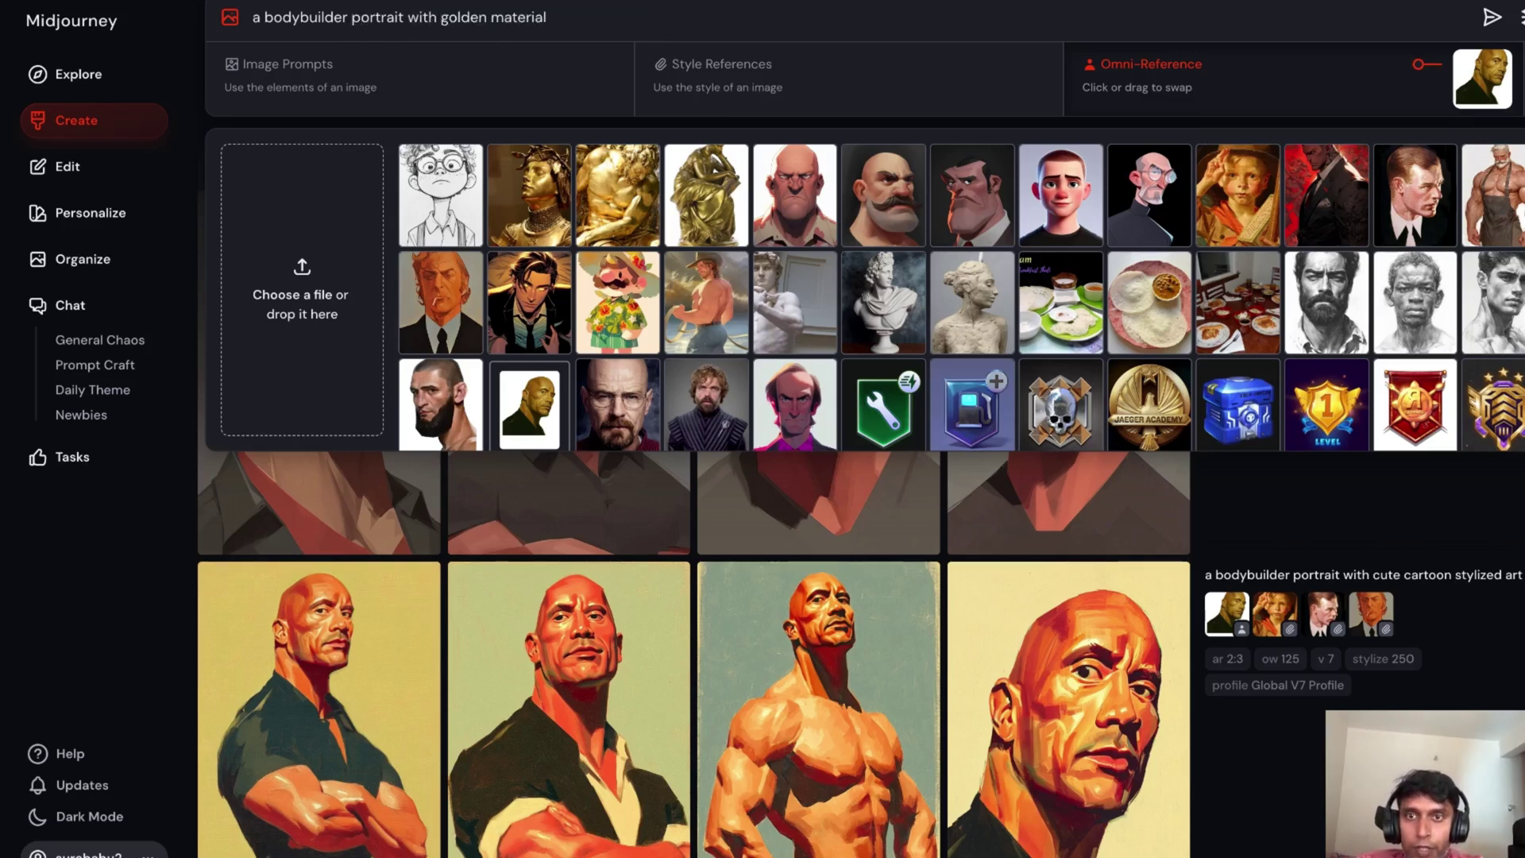
pyautogui.click(715, 190)
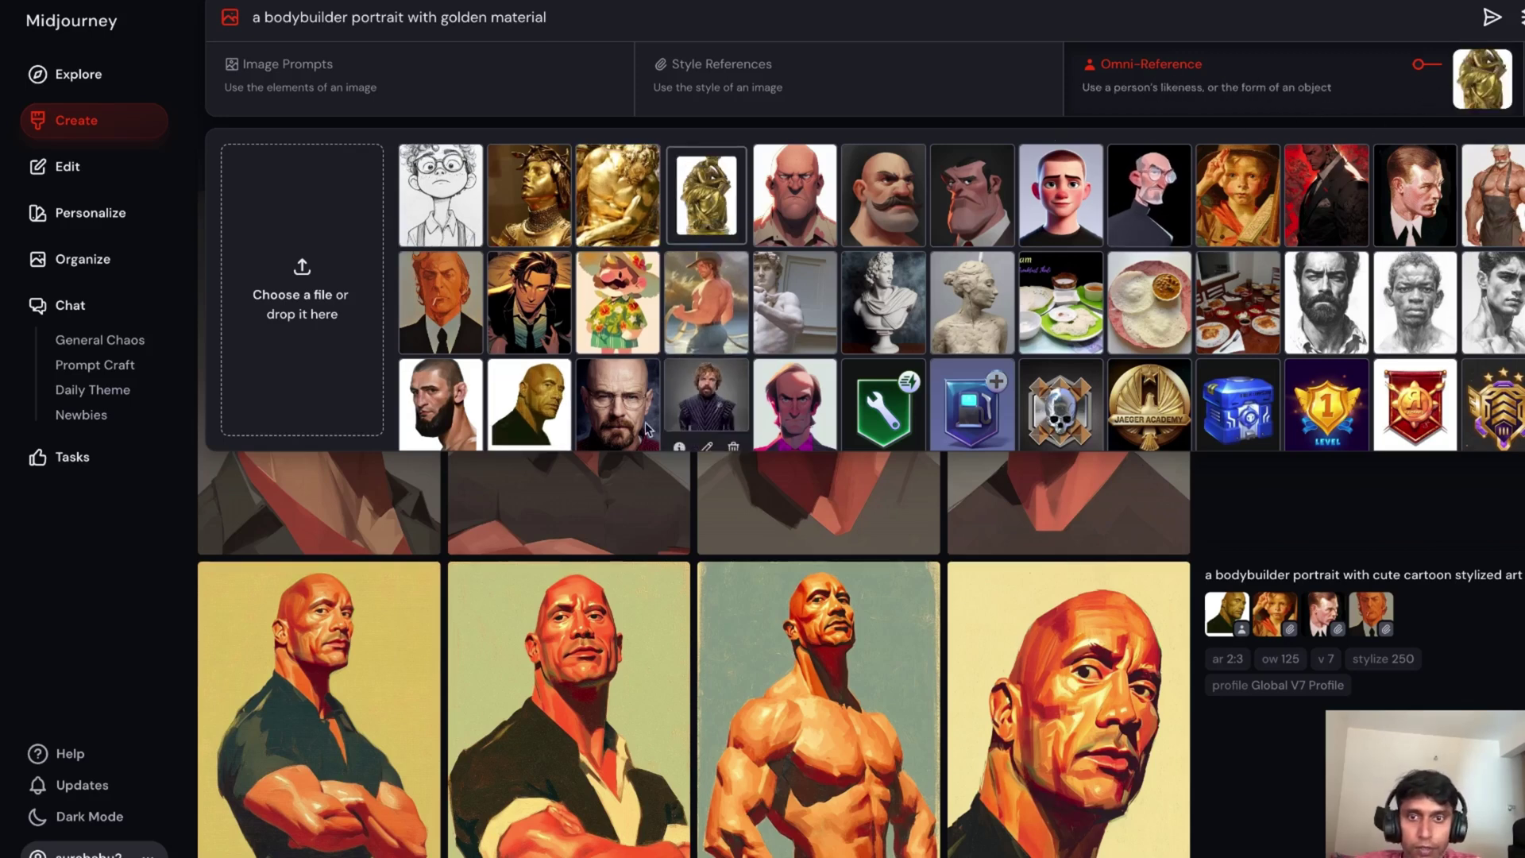
pyautogui.click(528, 410)
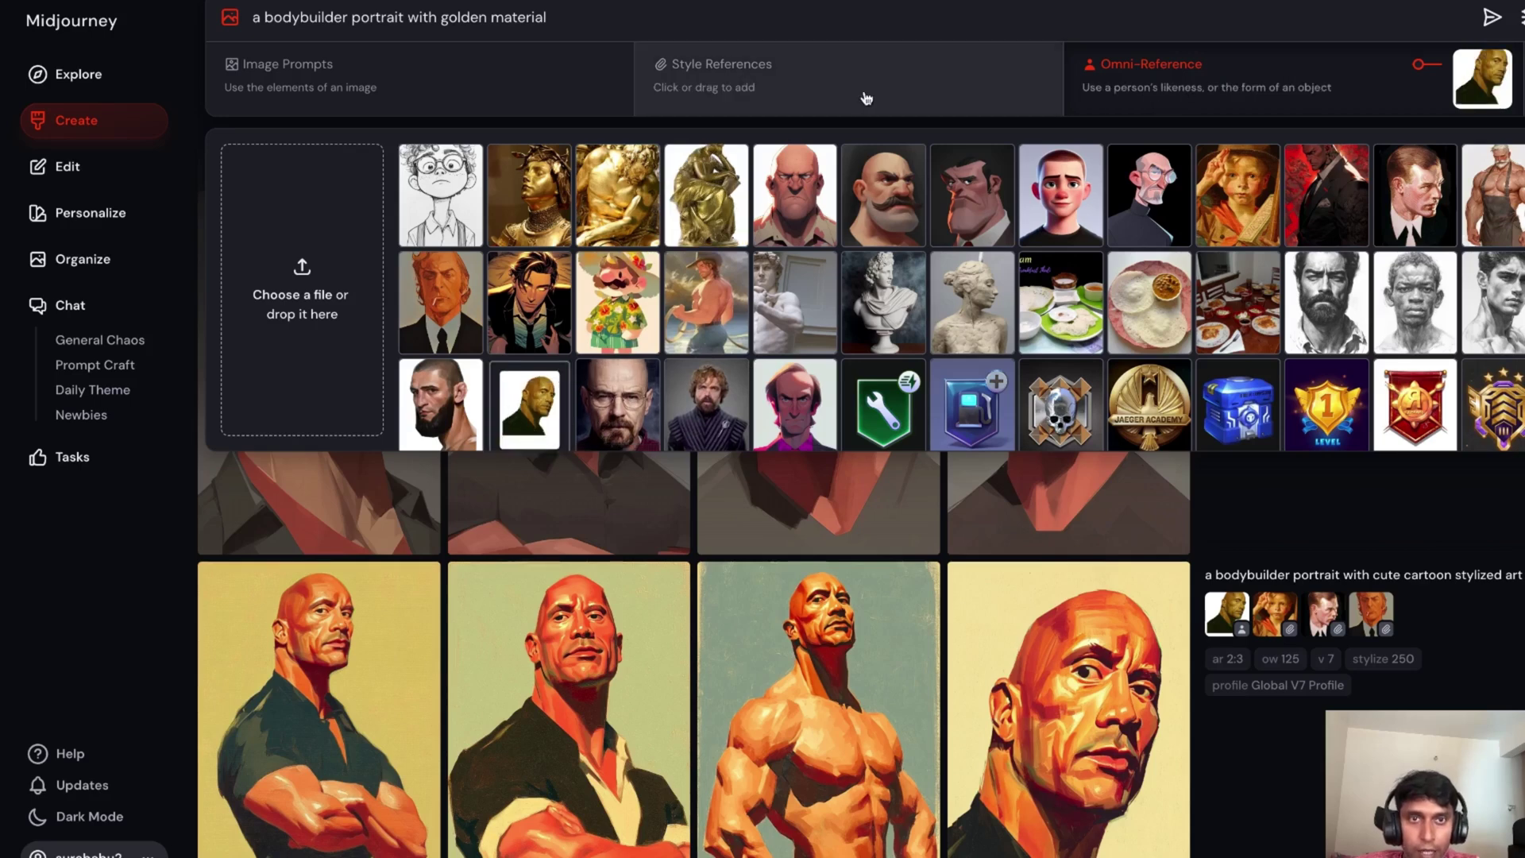
# - Add the three golden statue images from the library as style references
pyautogui.click(820, 87)
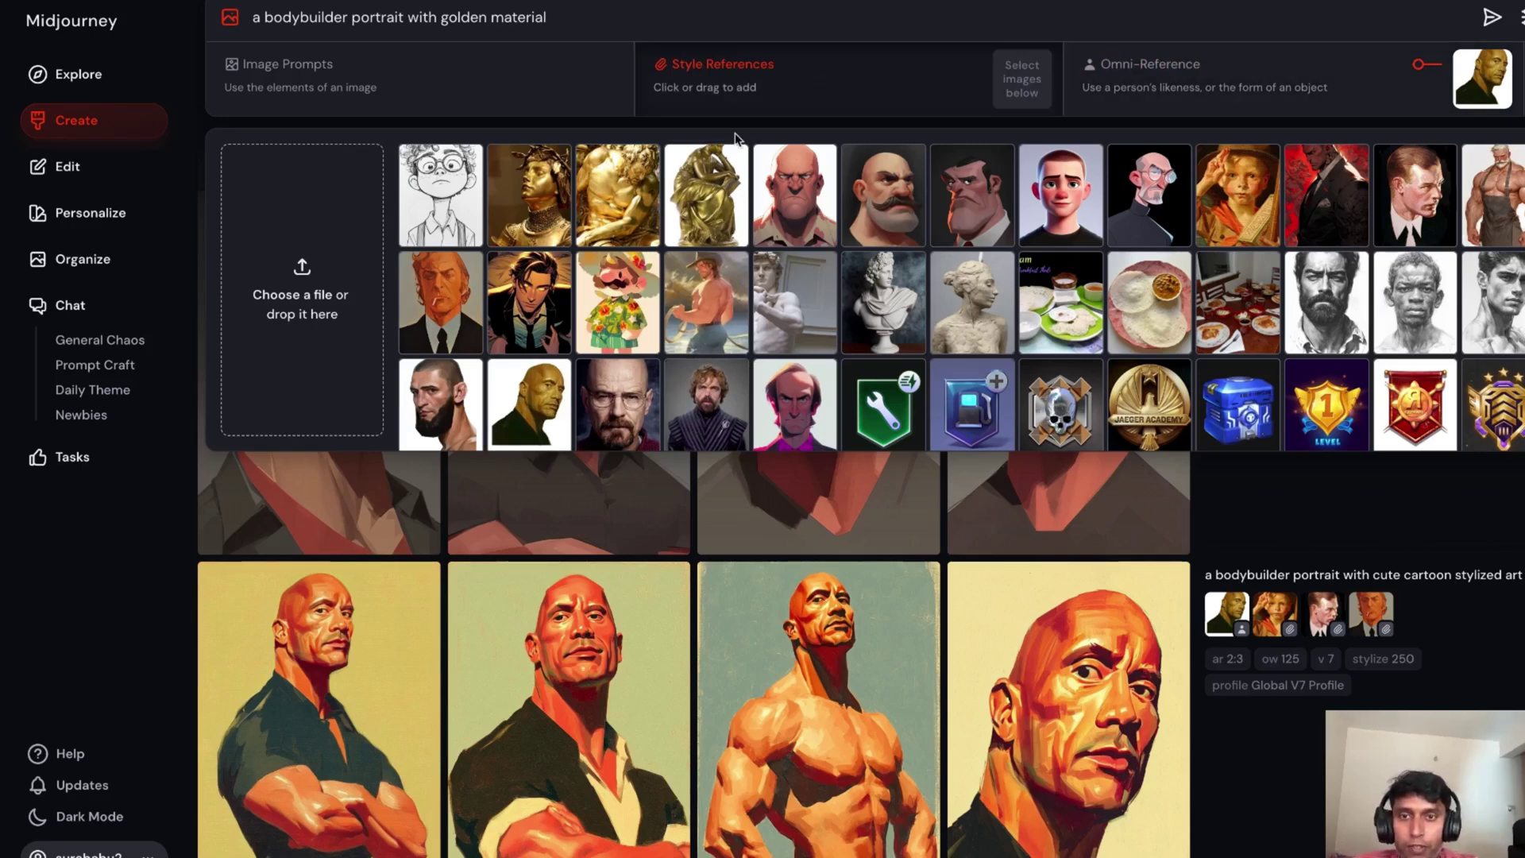
pyautogui.moveTo(610, 265)
pyautogui.click(706, 195)
pyautogui.click(617, 195)
pyautogui.click(529, 194)
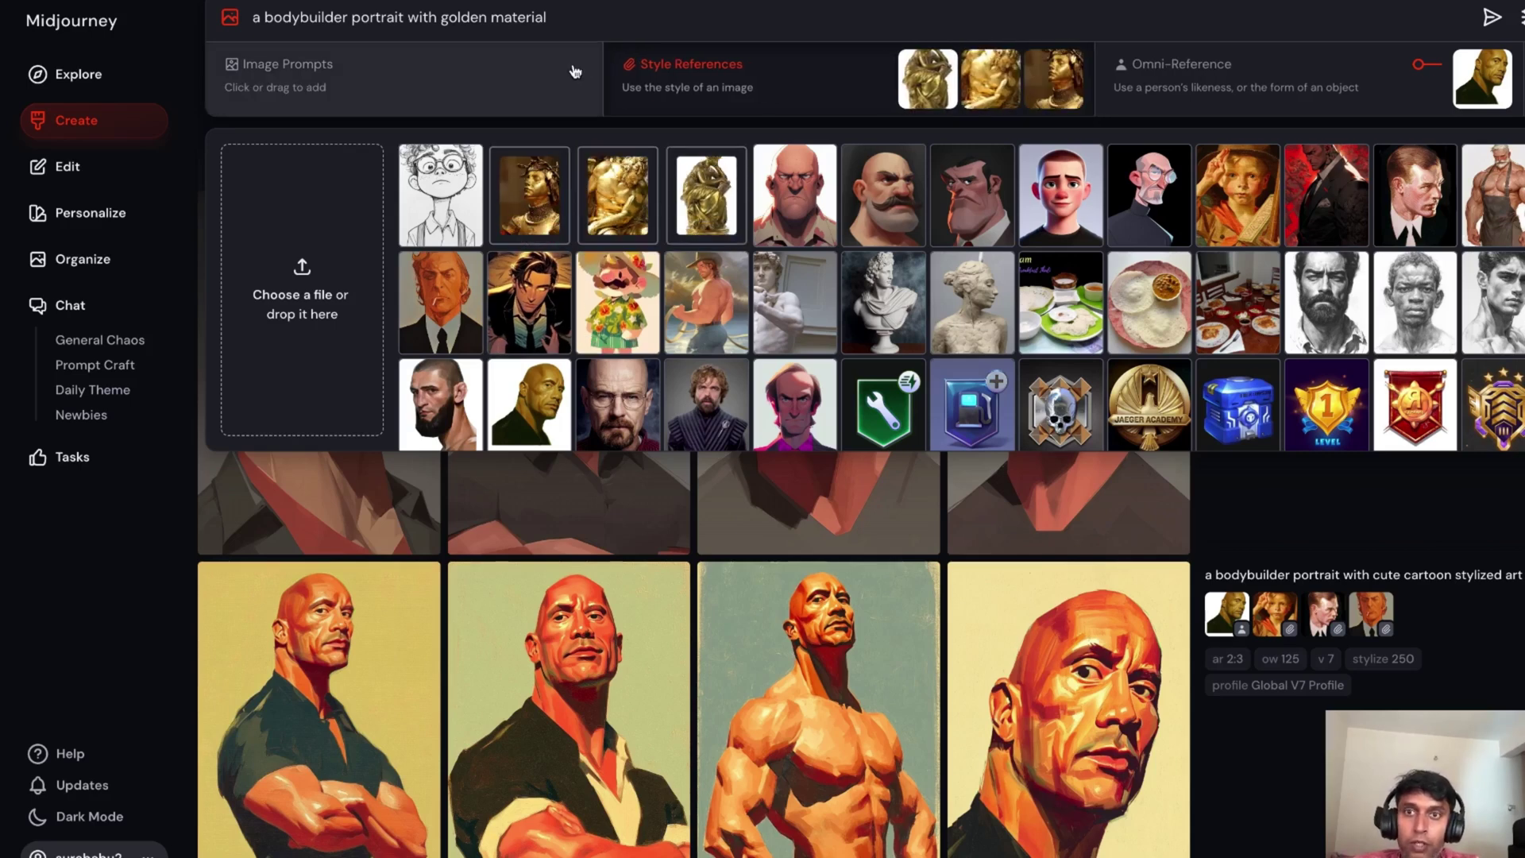
pyautogui.moveTo(1054, 79)
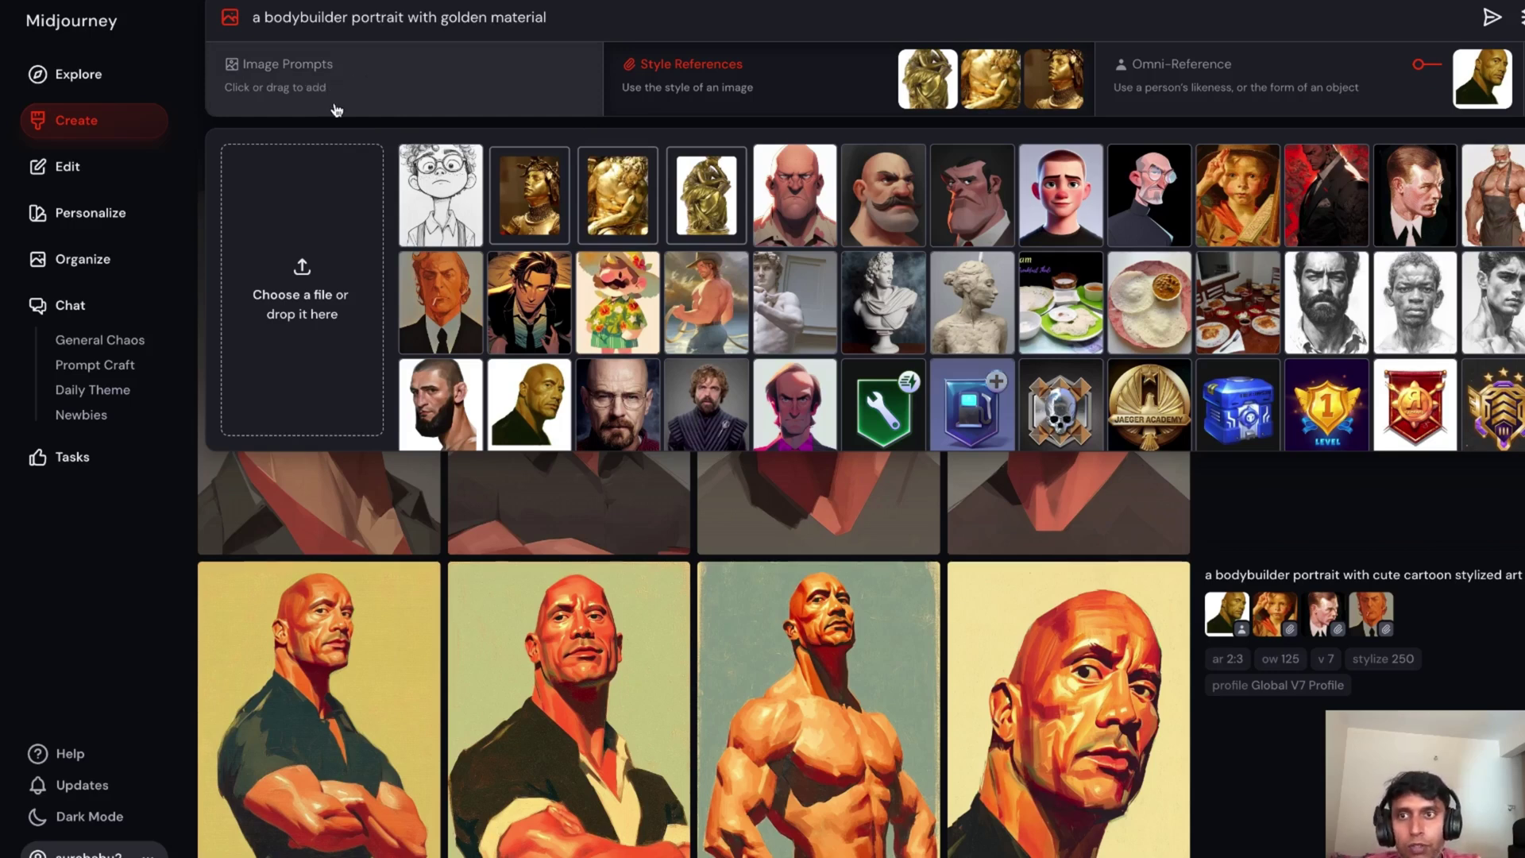
pyautogui.moveTo(454, 222)
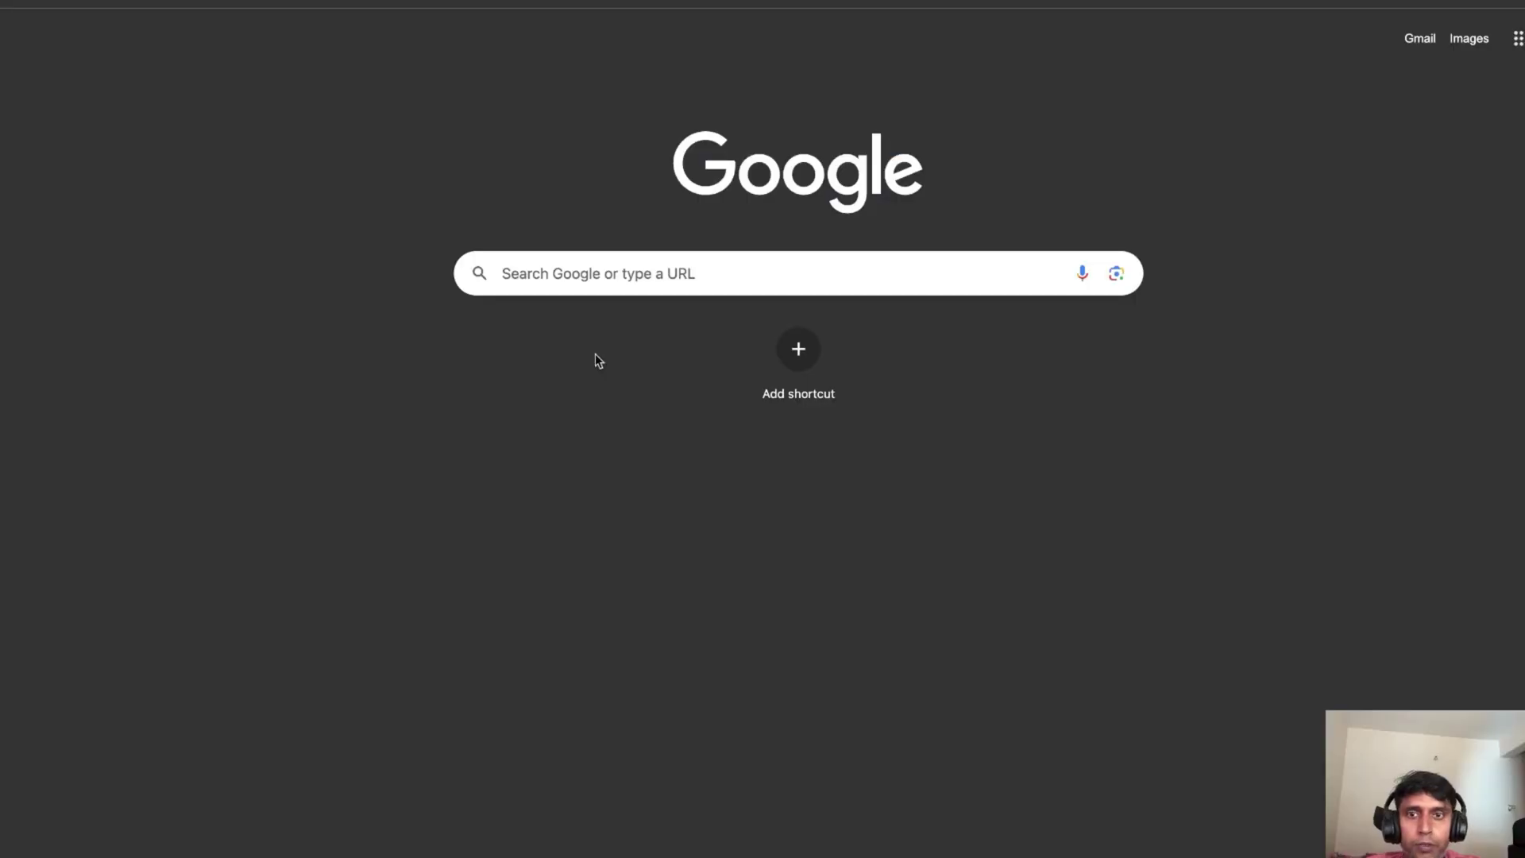
# - Switch to Google and search for "statue burst base"
pyautogui.click(656, 280)
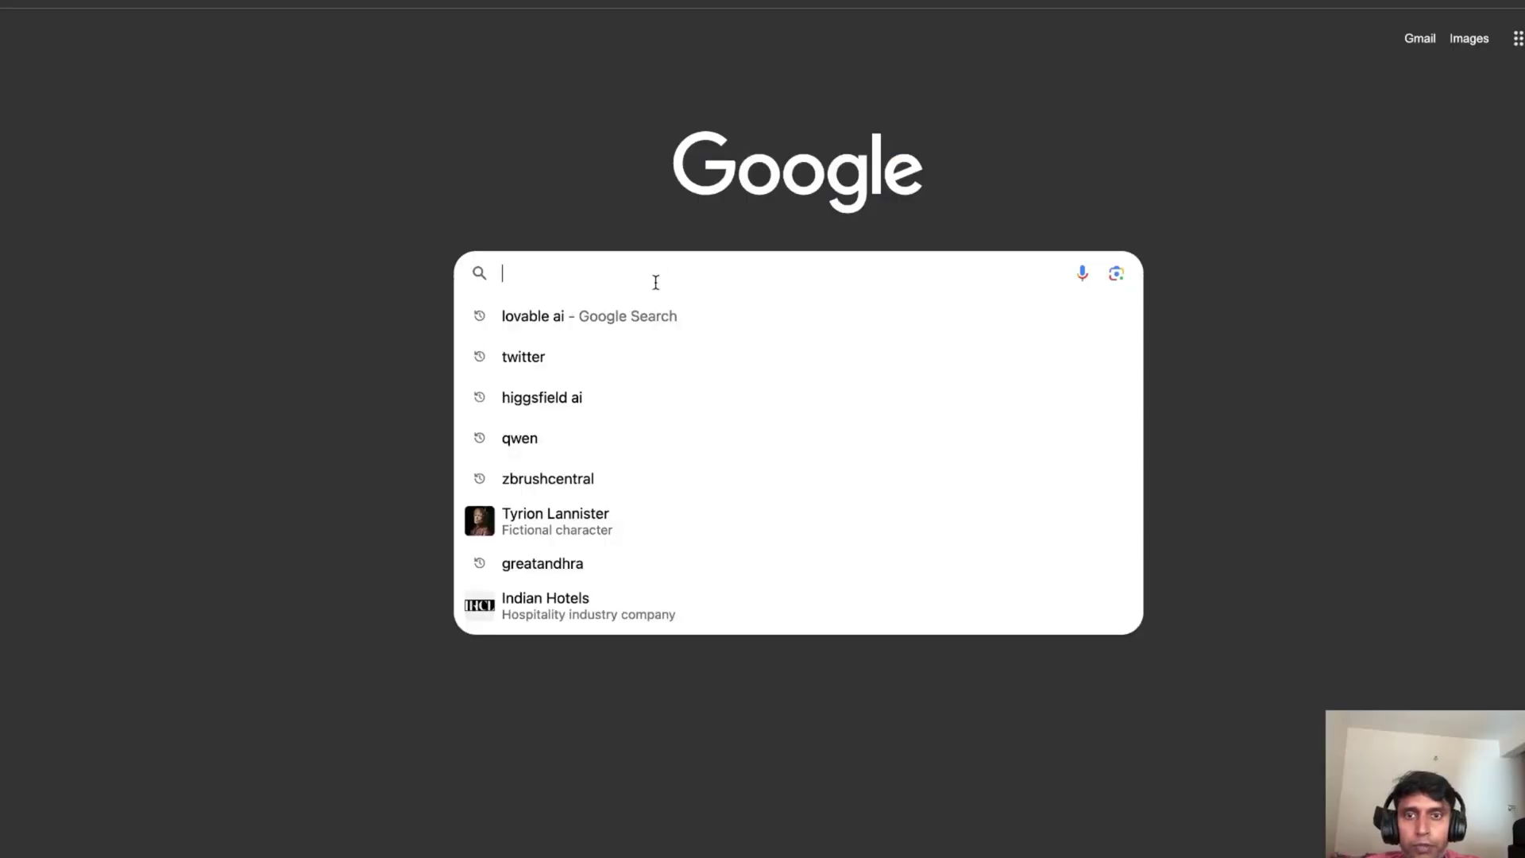
pyautogui.write('statue burst base')
pyautogui.press('Return')
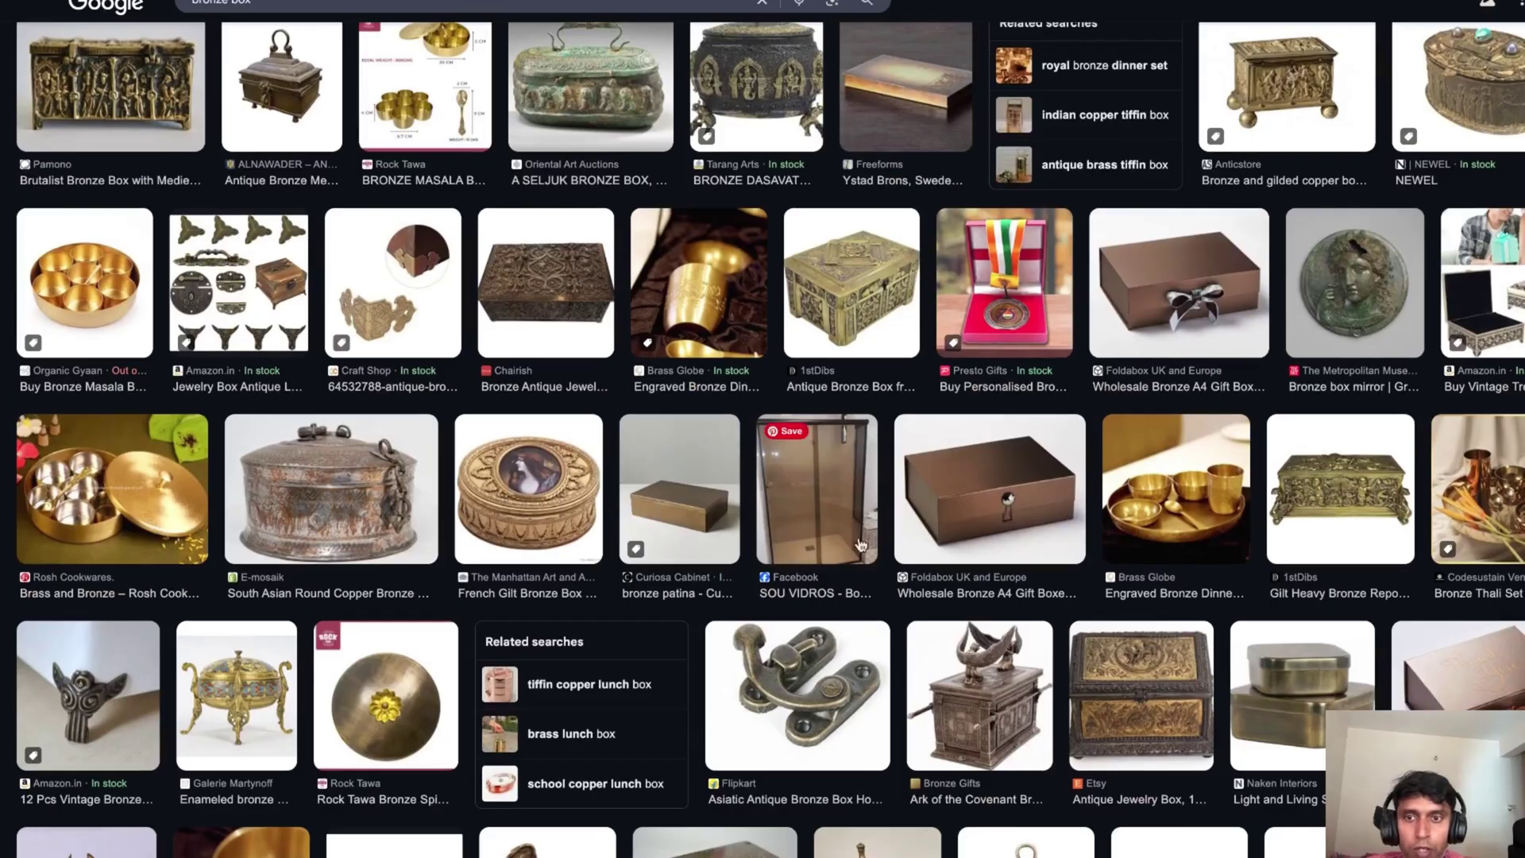
# - Change the Google image search from bronze box to "bronze cube"
pyautogui.press('BackSpace')
pyautogui.press('BackSpace')
pyautogui.press('BackSpace')
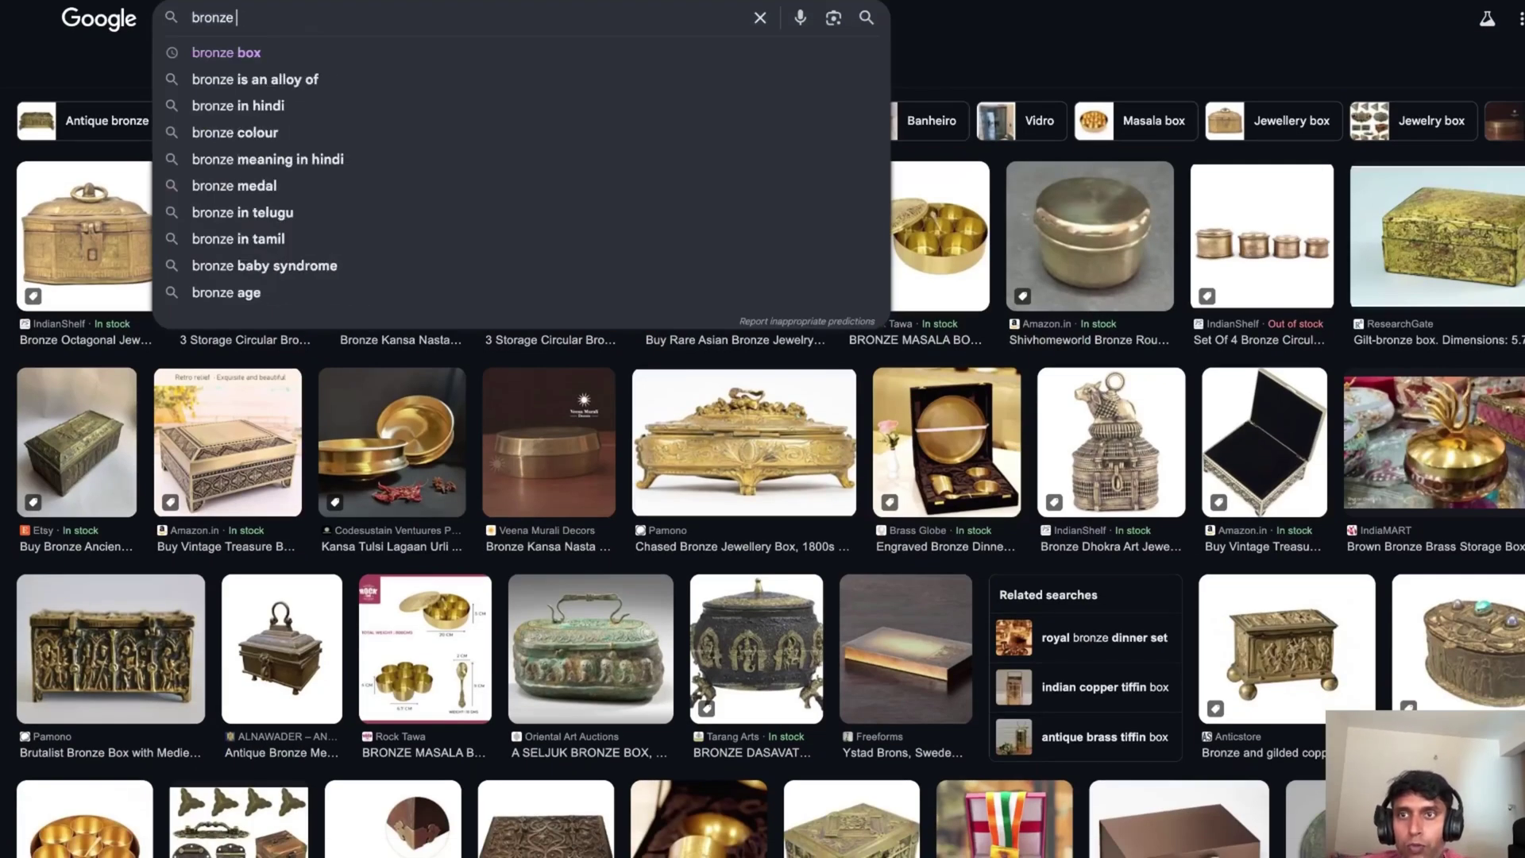
pyautogui.write('cub')
pyautogui.write('e')
pyautogui.press('Return')
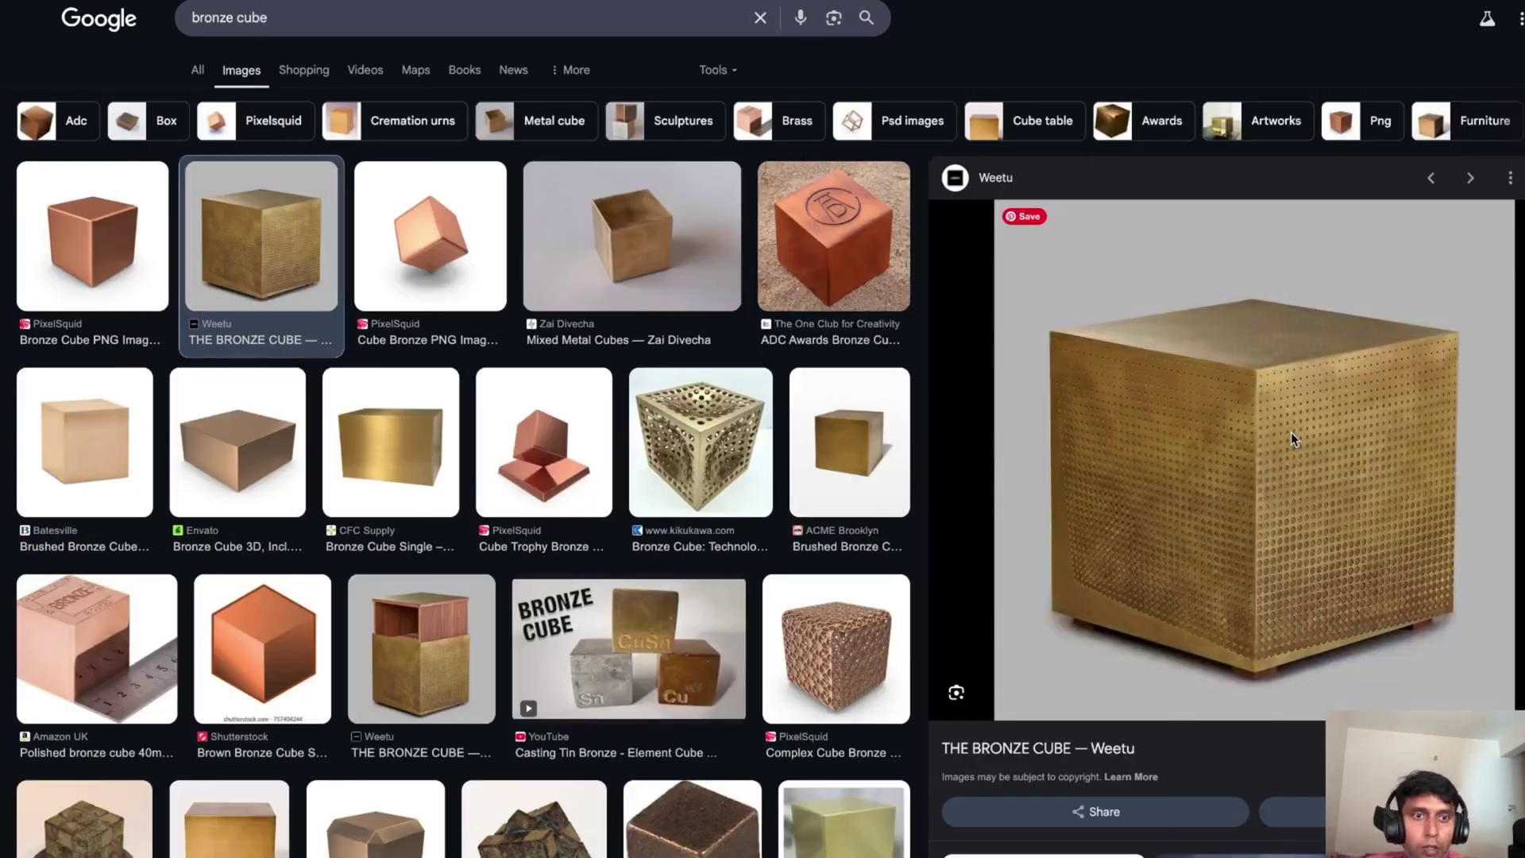
# - Save the enlarged Weetu bronze cube picture to the Downloads folder as 01_Cube
pyautogui.rightClick(1290, 432)
pyautogui.click(1368, 632)
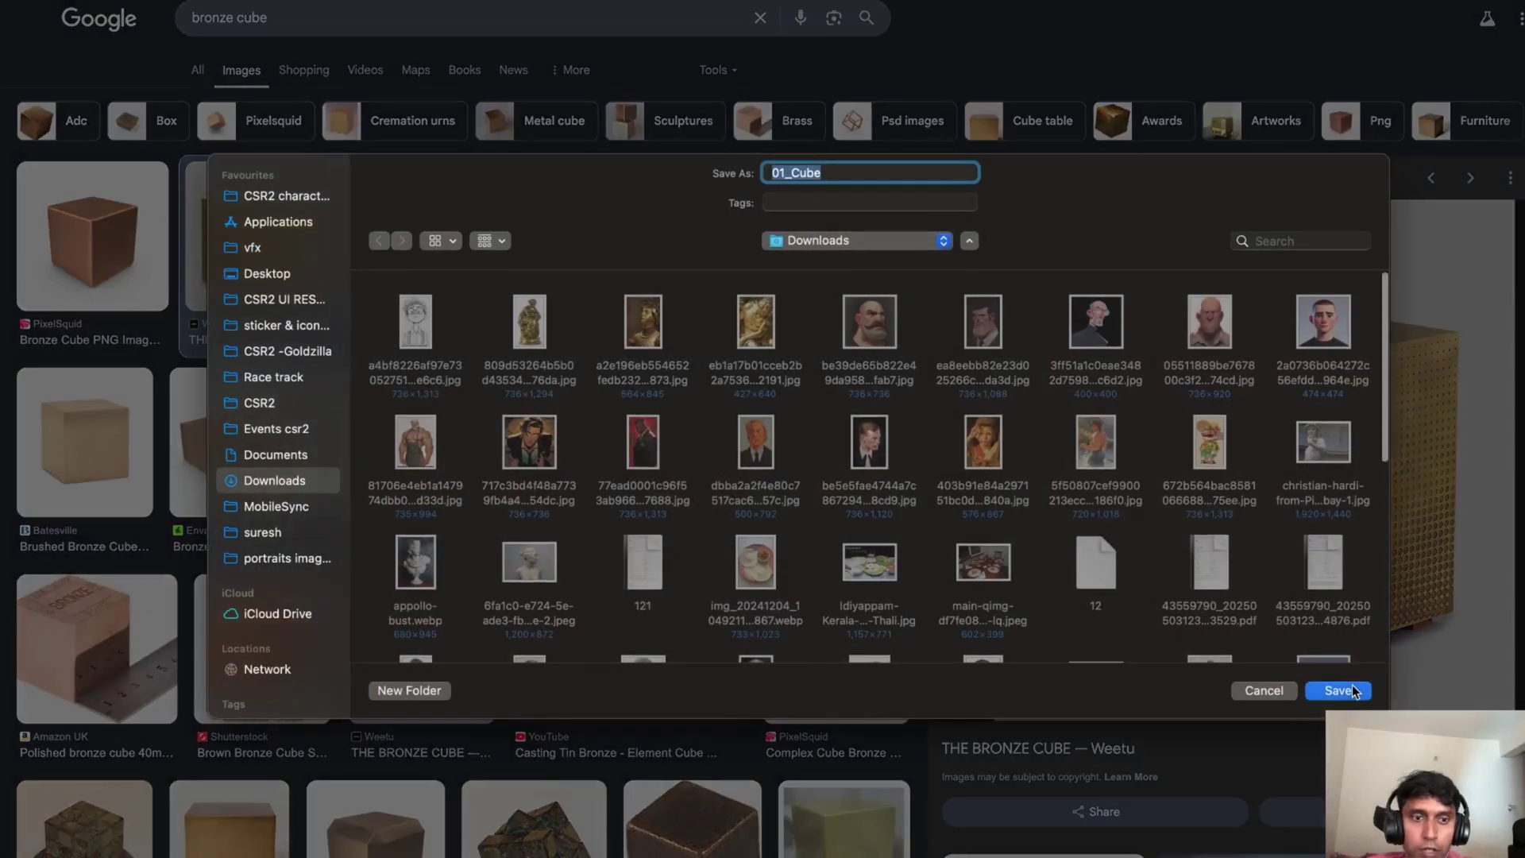
pyautogui.click(1351, 689)
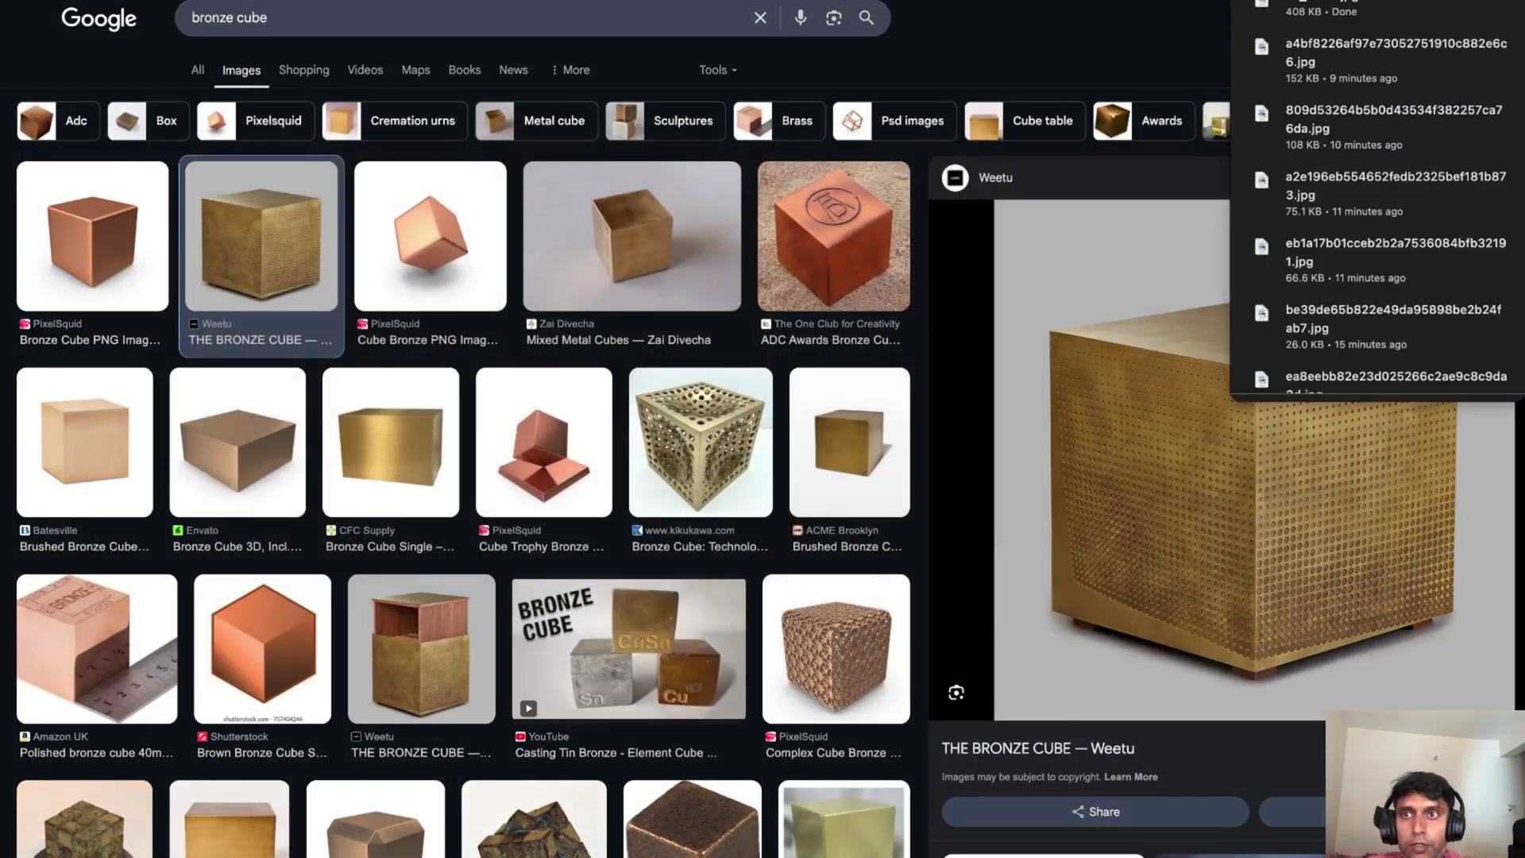
# - Switch back to Midjourney and upload 01_Cube.jpg from Downloads to the reference image library
pyautogui.hotkey('ctrl', 'Tab')
pyautogui.click(309, 268)
pyautogui.click(432, 239)
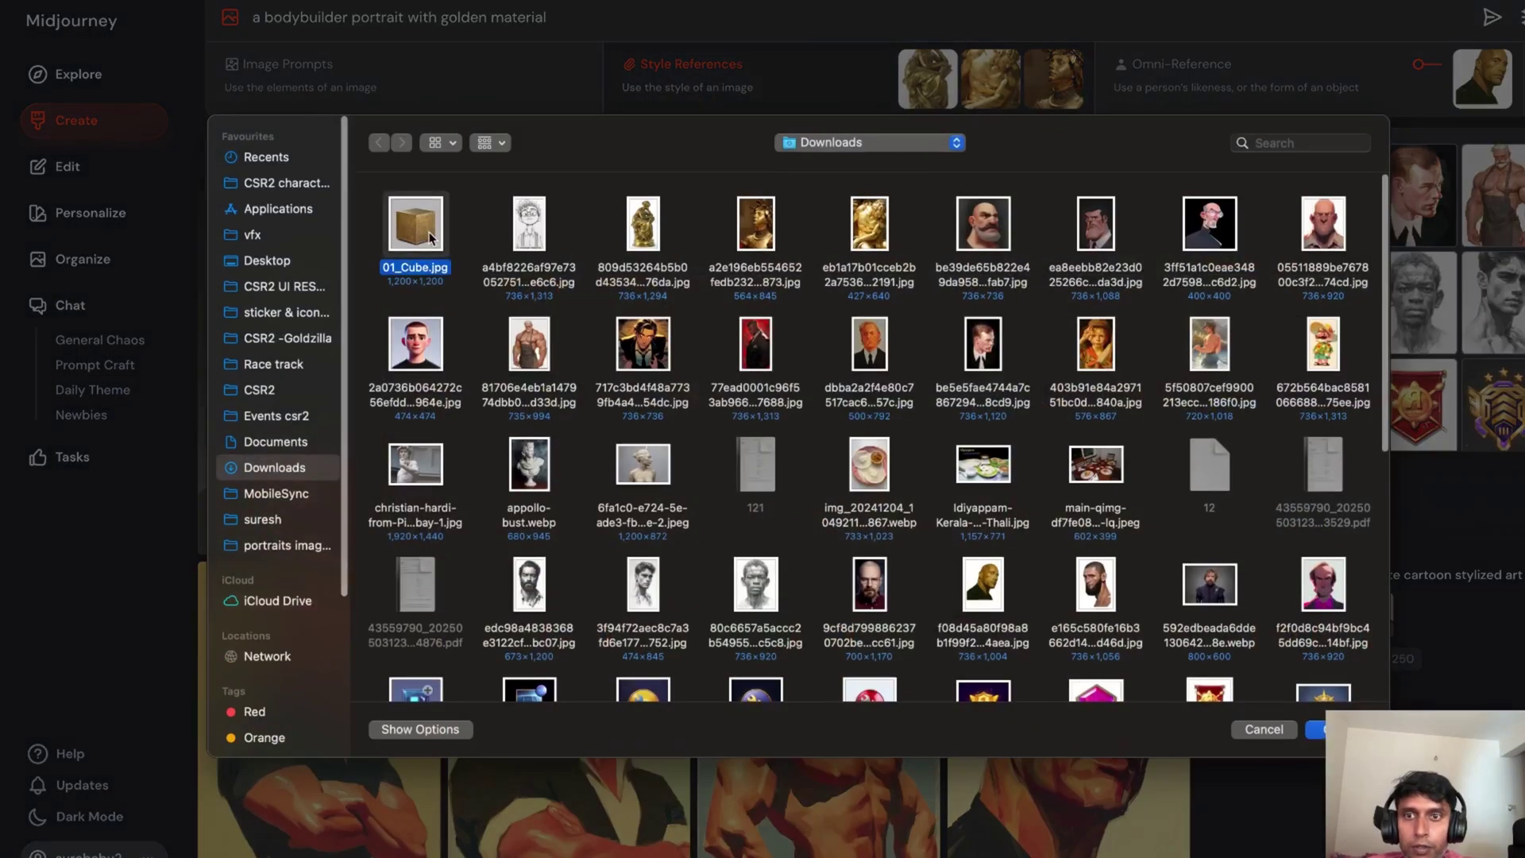
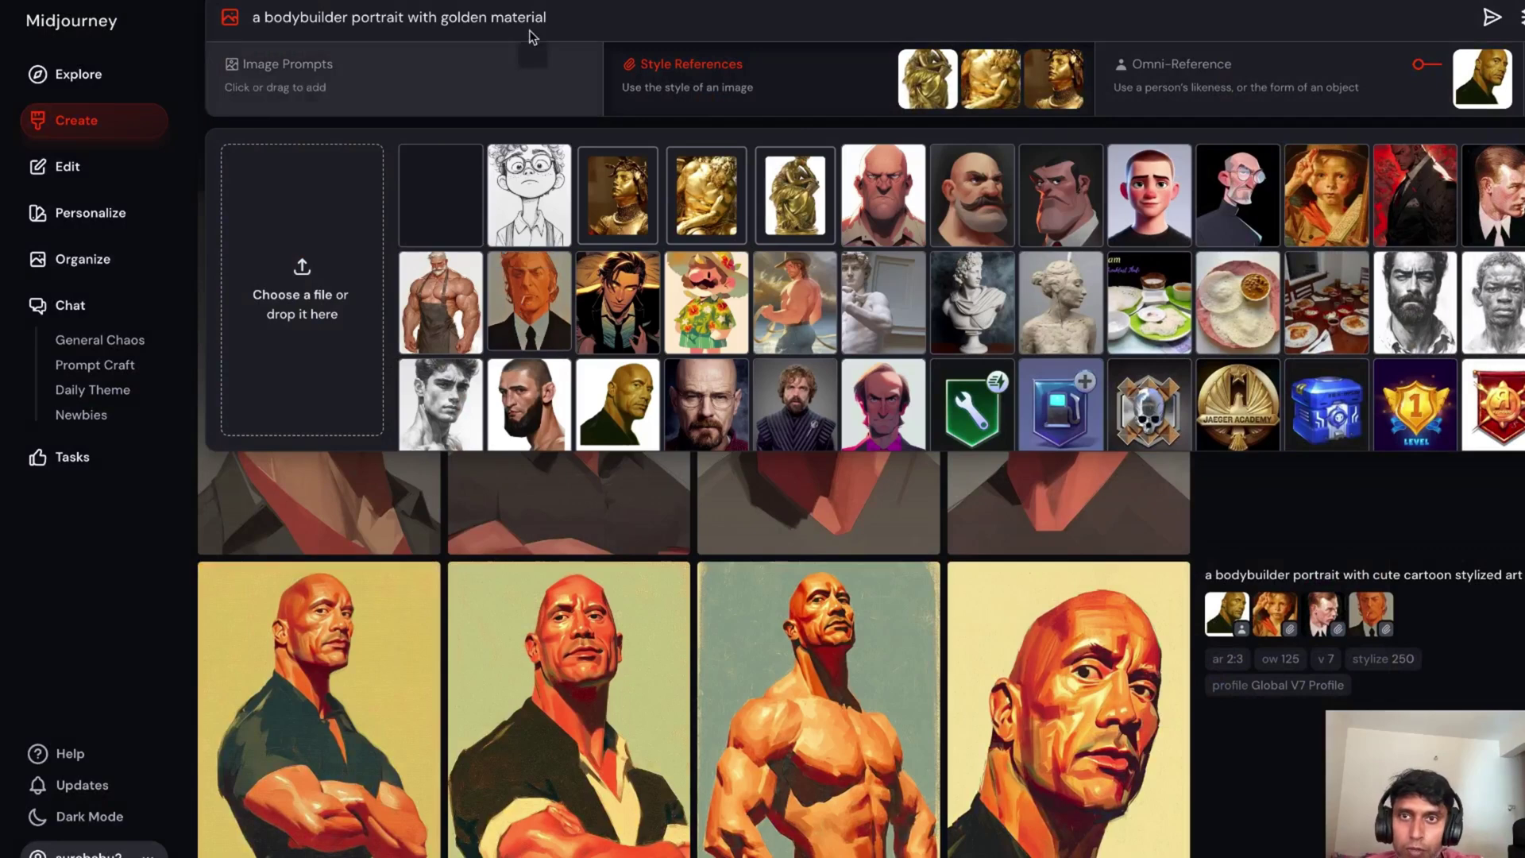
# - Append "on bronze cute" to the prompt and add the bronze cube picture as an image prompt
pyautogui.click(580, 24)
pyautogui.write('on bronze cute')
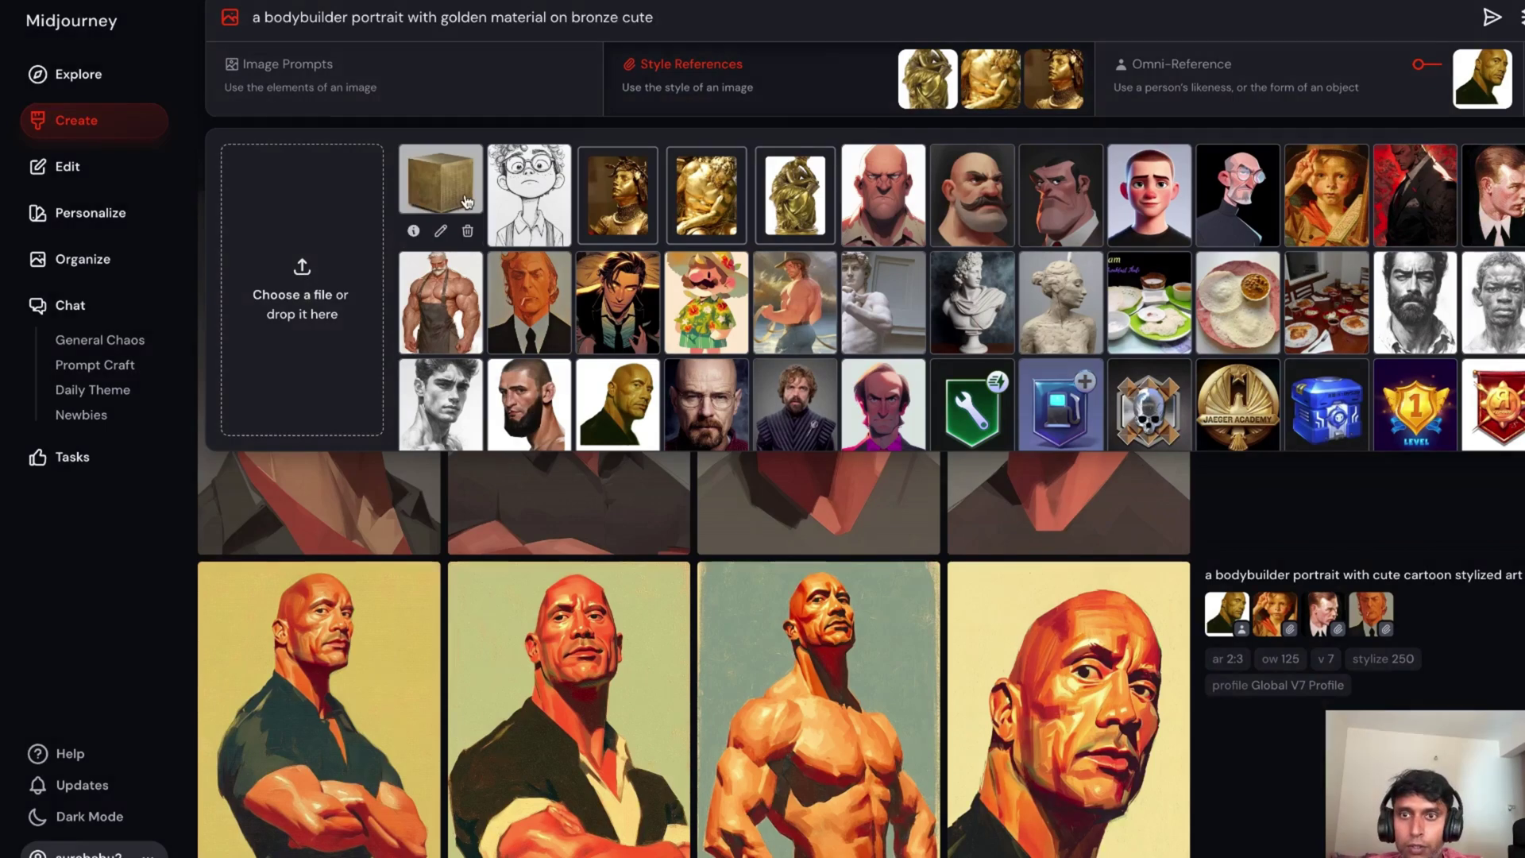
pyautogui.click(432, 77)
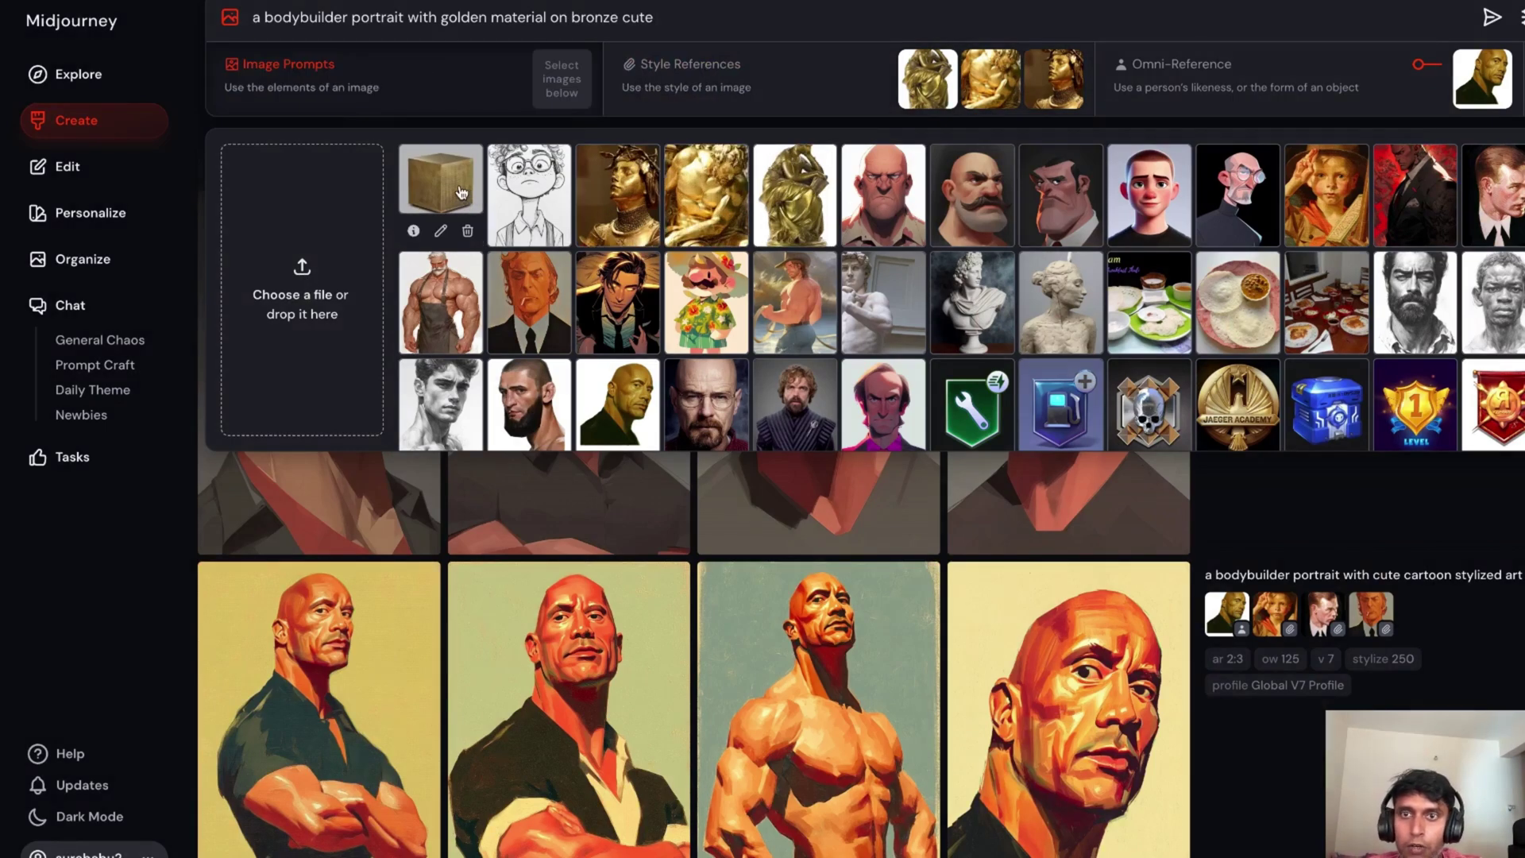
pyautogui.click(460, 193)
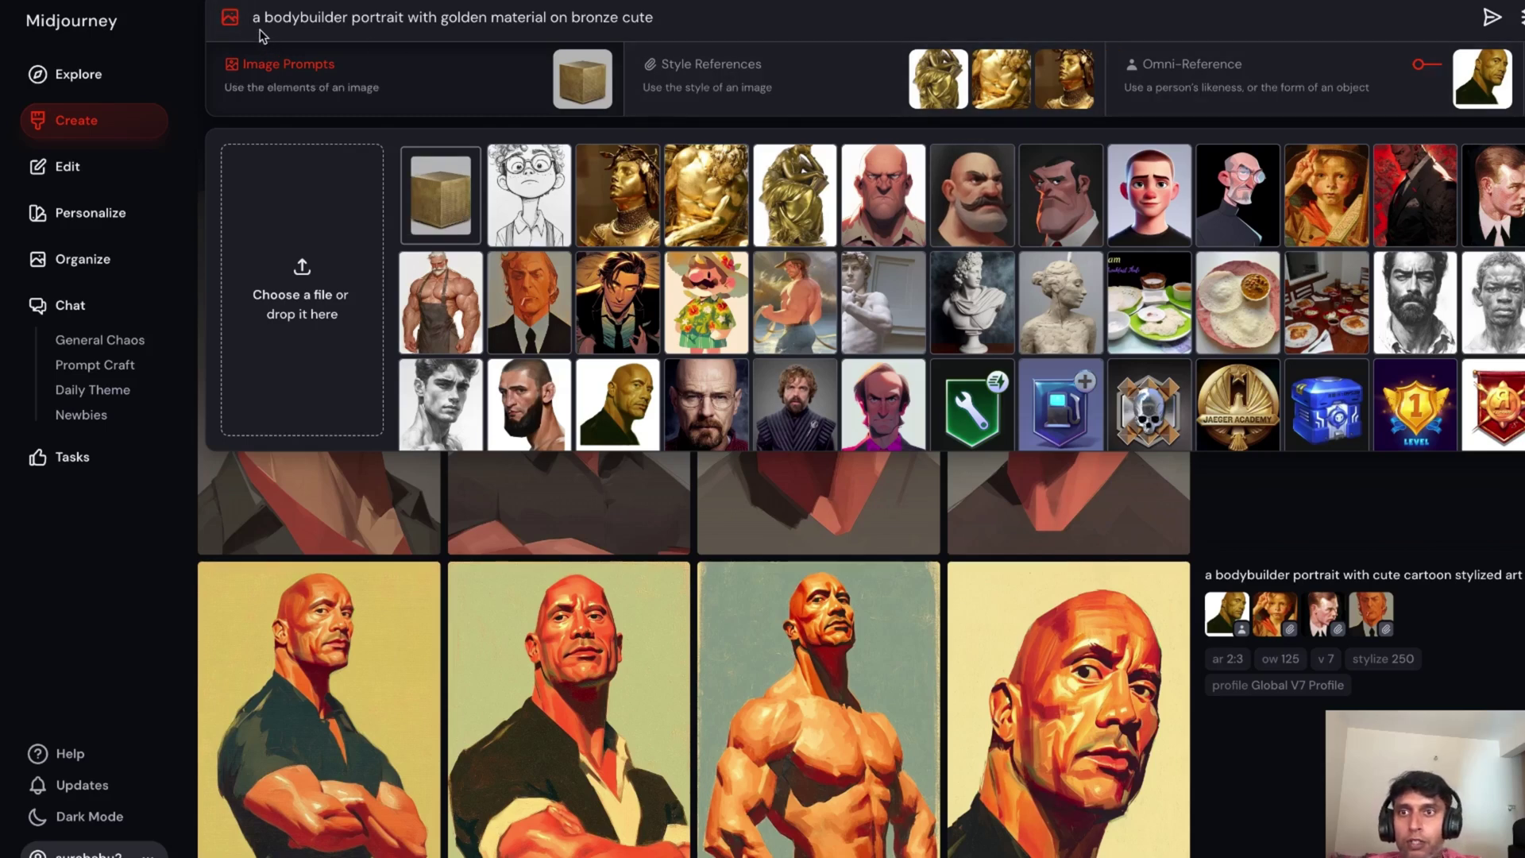
# - Insert "burst statue" after "portrait" in the prompt and remove the word "cute" from its end
pyautogui.click(399, 16)
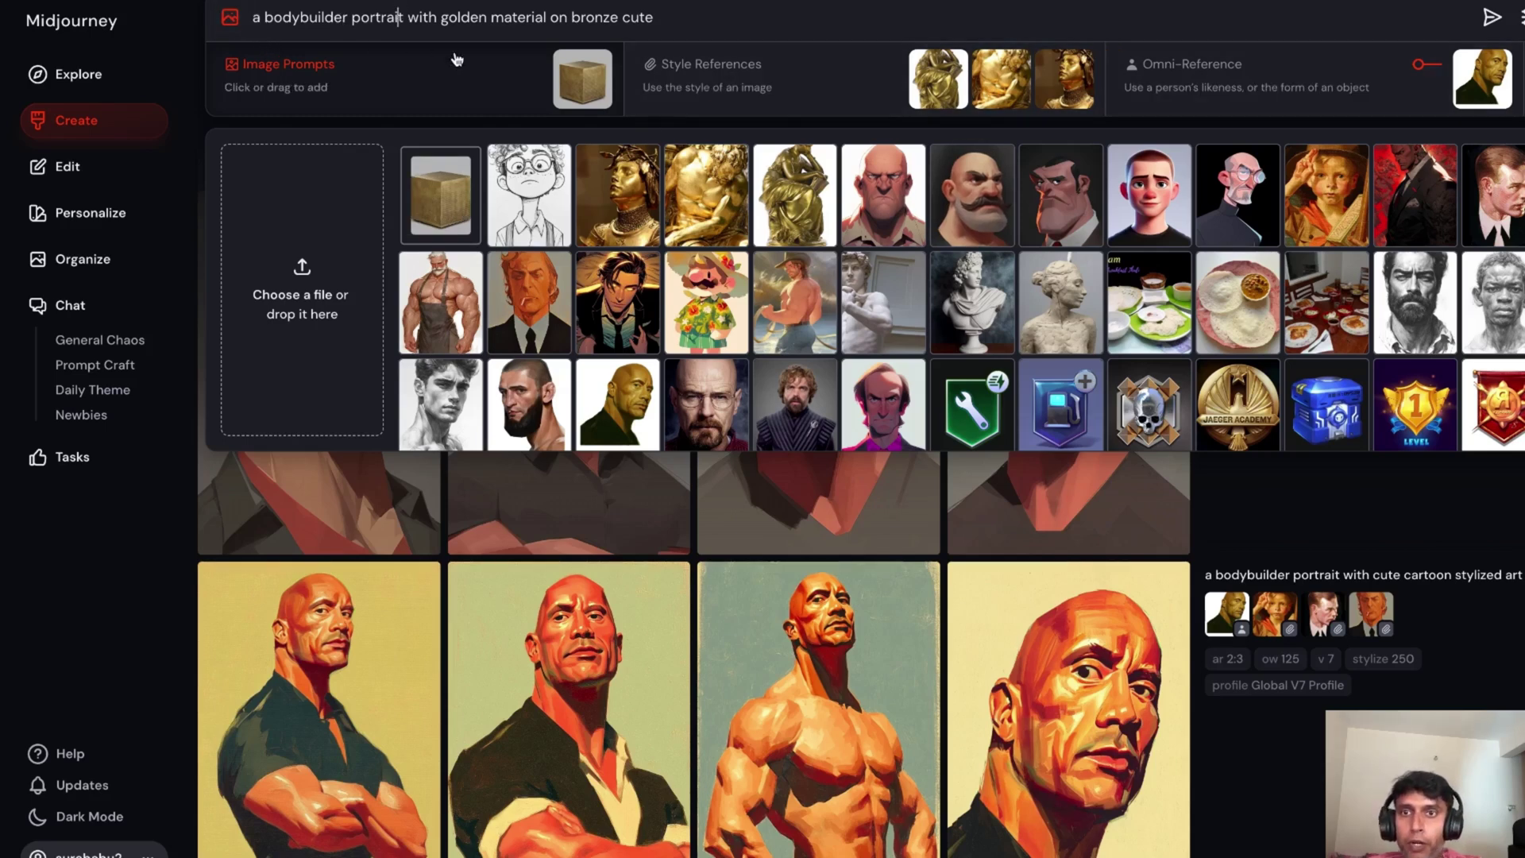
pyautogui.write('burst statue')
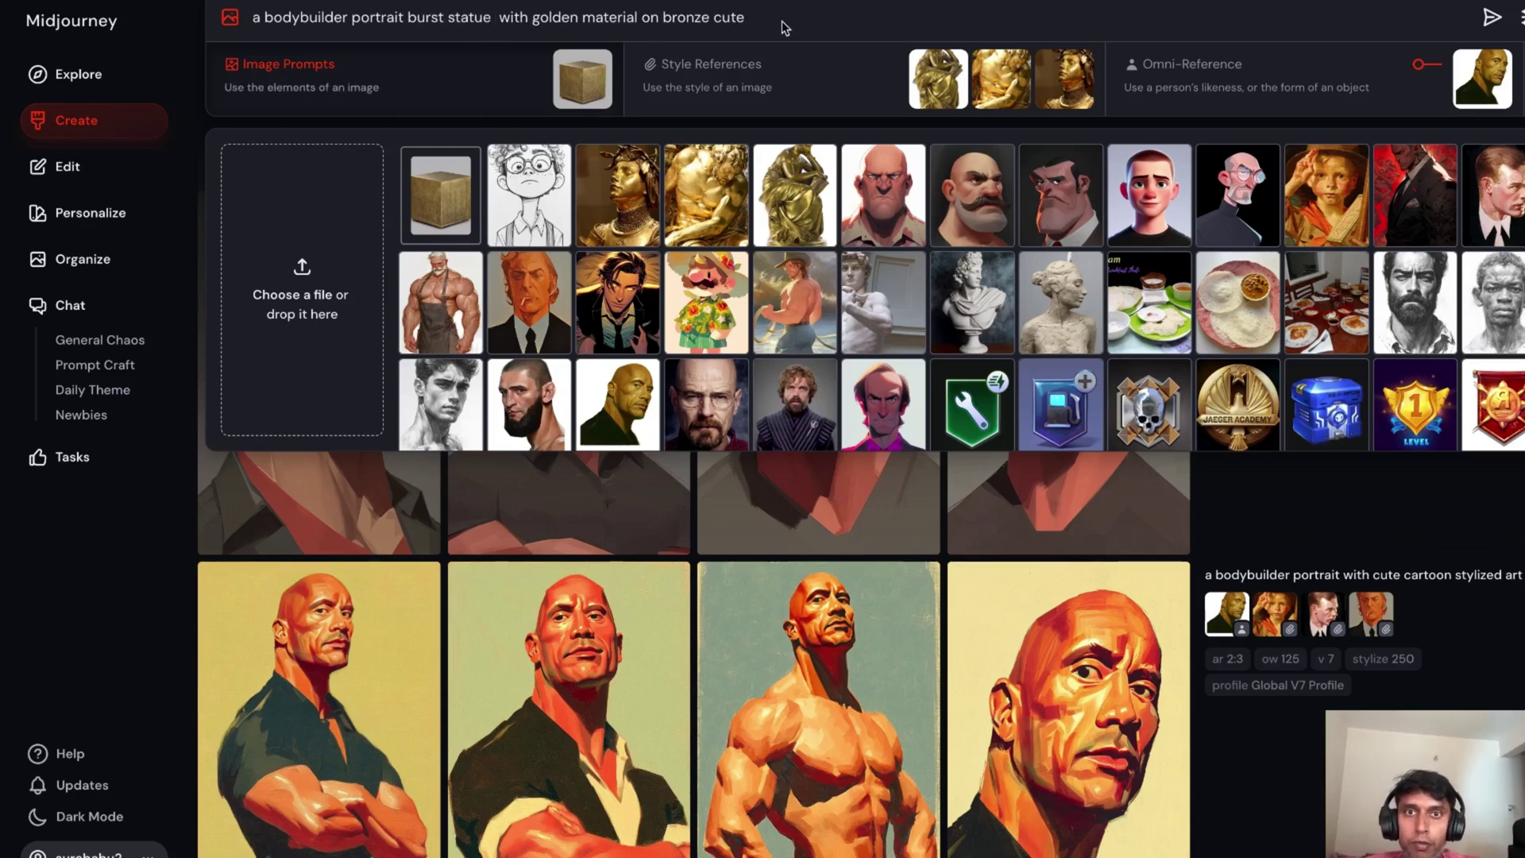
pyautogui.doubleClick(729, 18)
pyautogui.press('BackSpace')
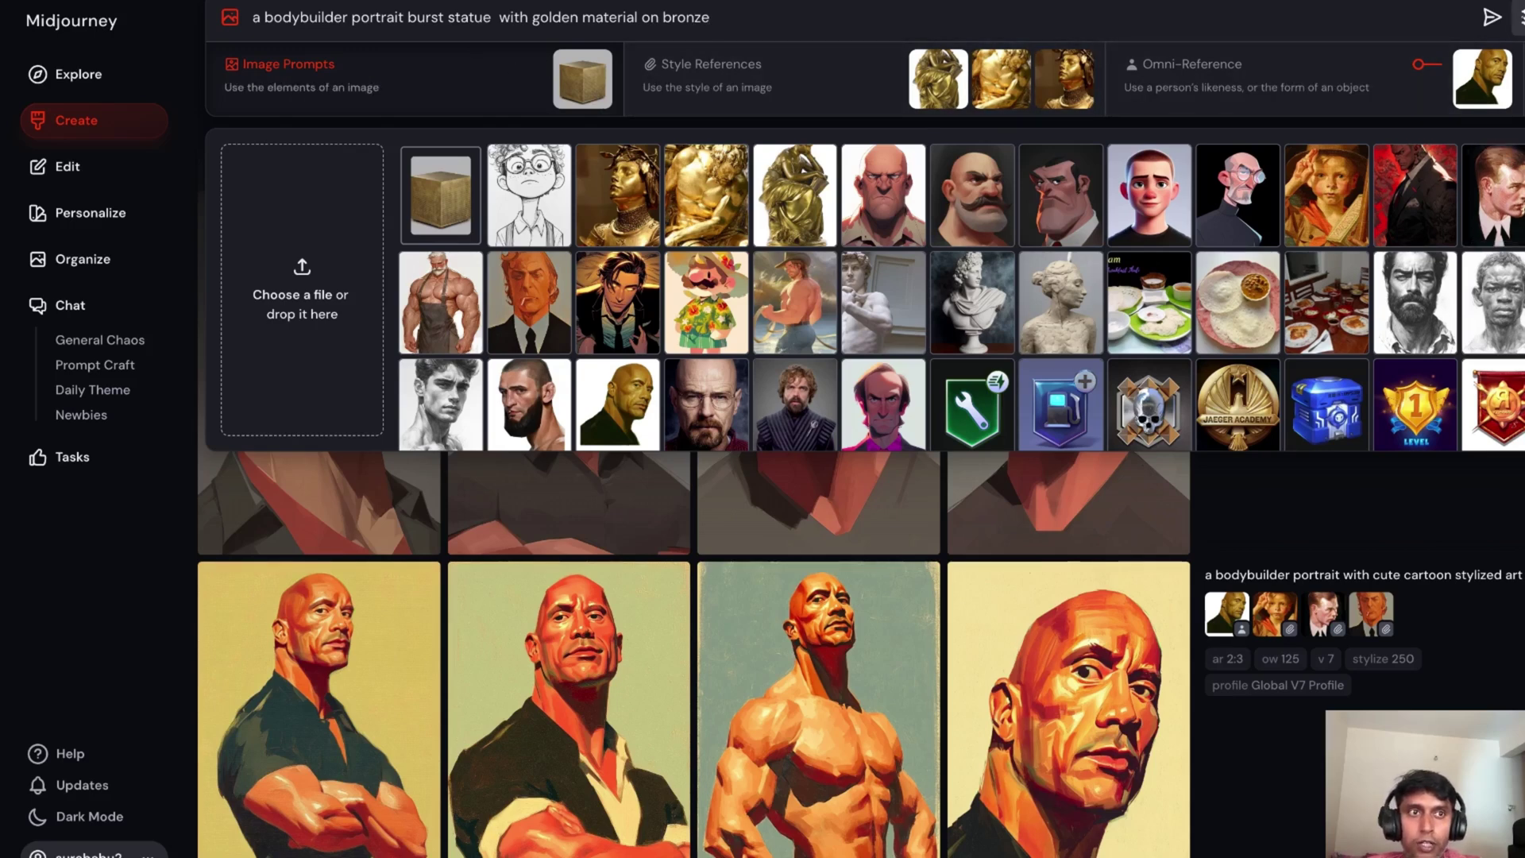
# - Review the image generation settings and the available personalization profiles
pyautogui.click(648, 442)
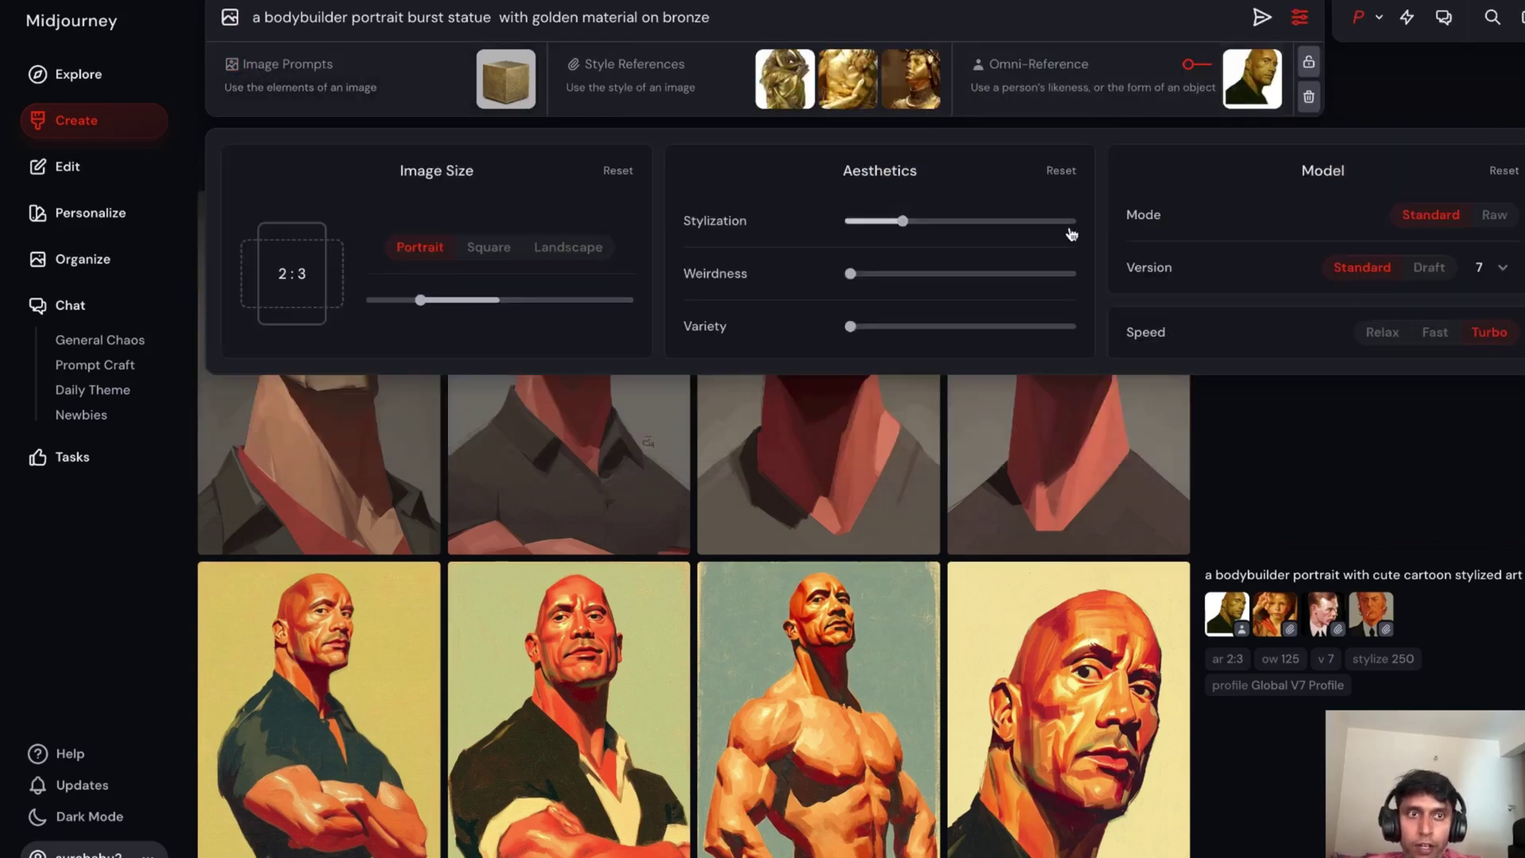
pyautogui.click(1379, 21)
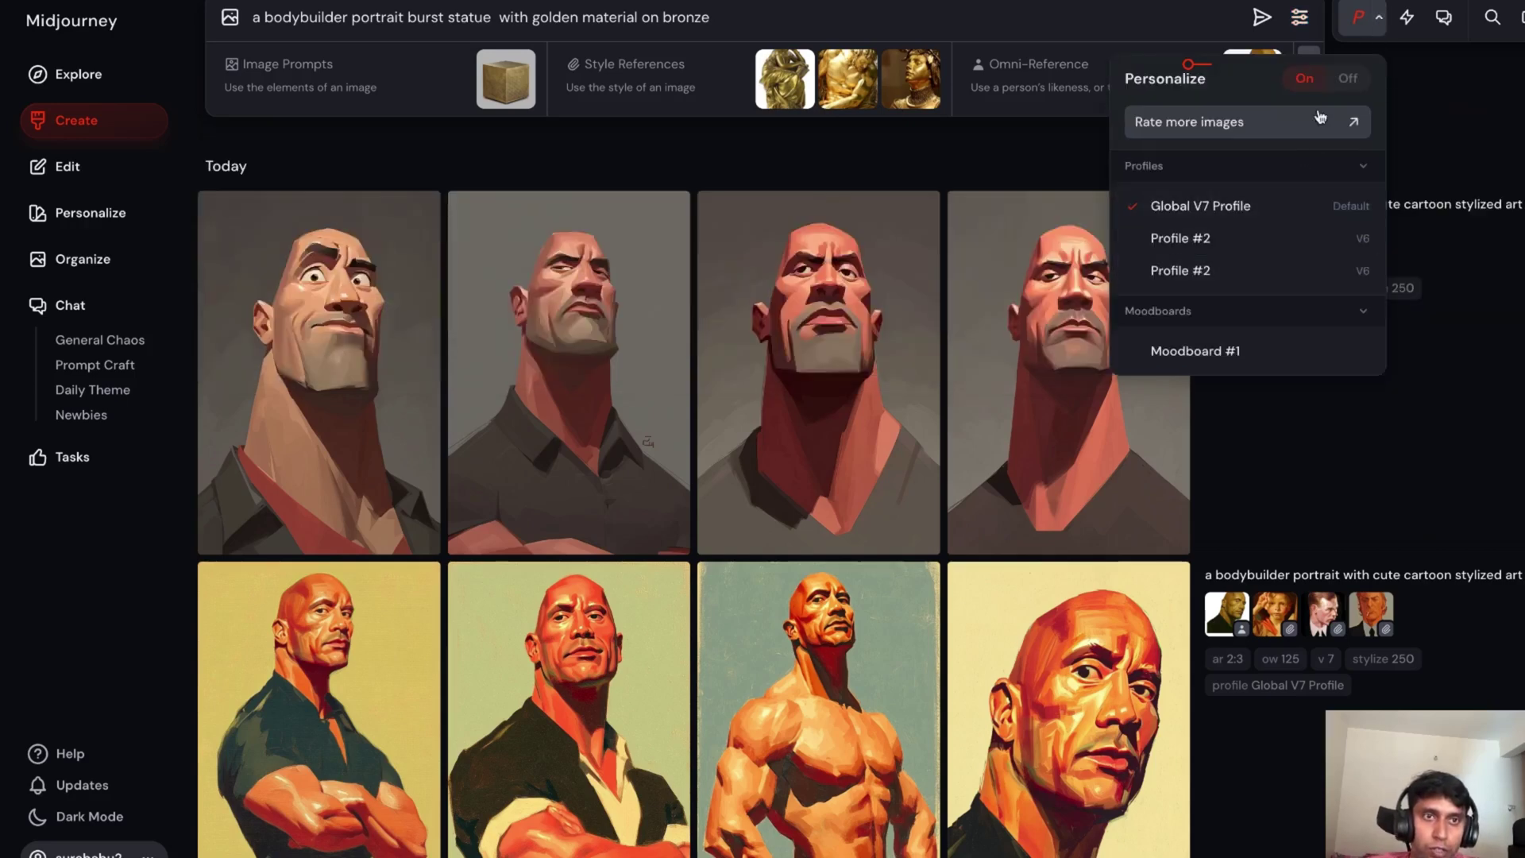
pyautogui.click(1360, 32)
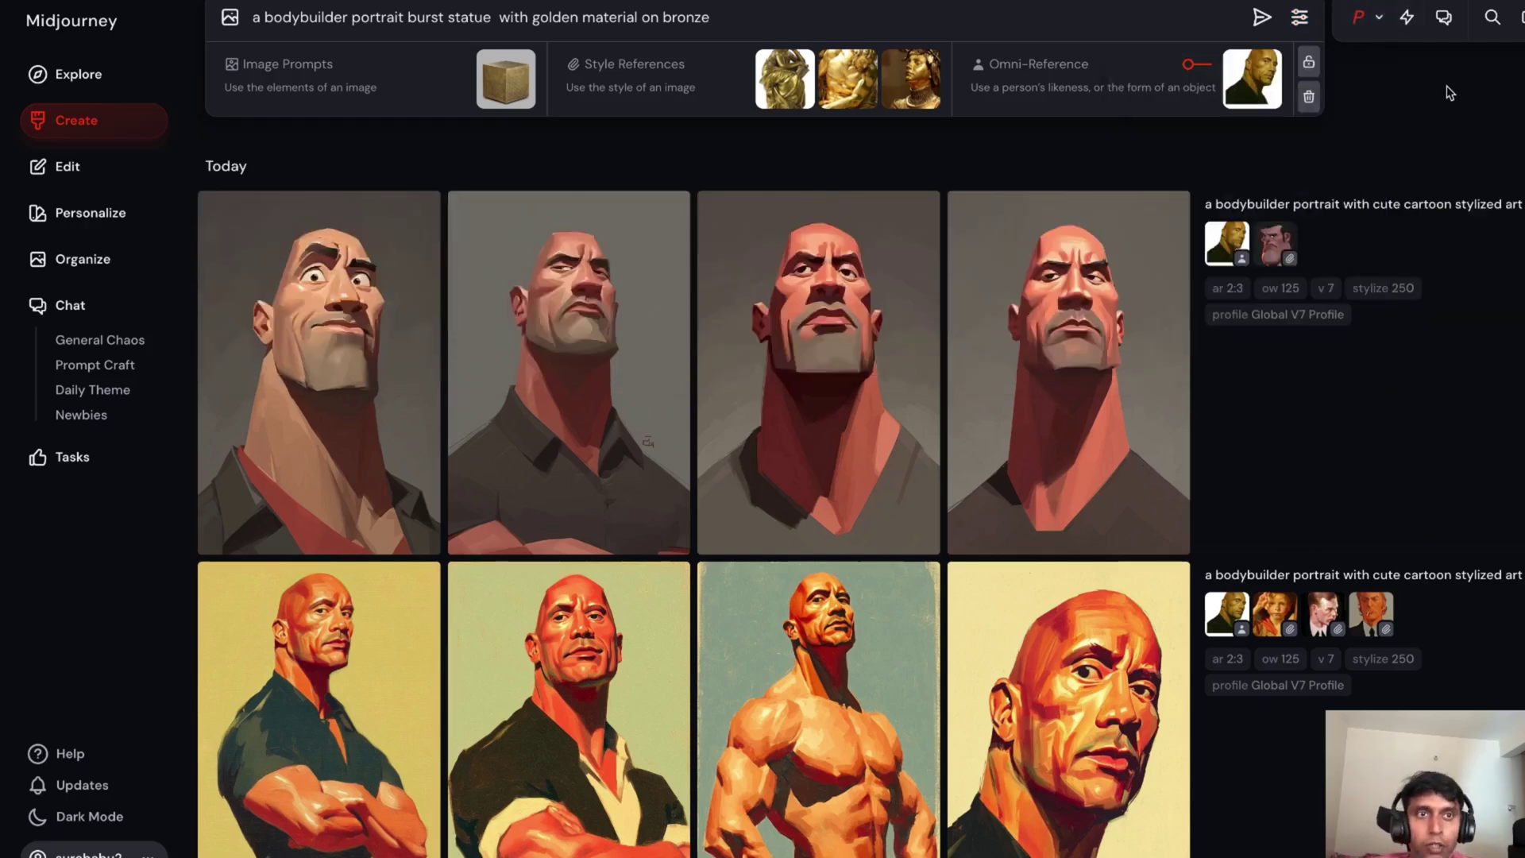
# - Set the portrait image size to 3:4 and submit the golden bodybuilder statue prompt
pyautogui.click(1307, 26)
pyautogui.moveTo(420, 299)
pyautogui.mouseDown()
pyautogui.moveTo(370, 300)
pyautogui.moveTo(447, 300)
pyautogui.mouseUp()
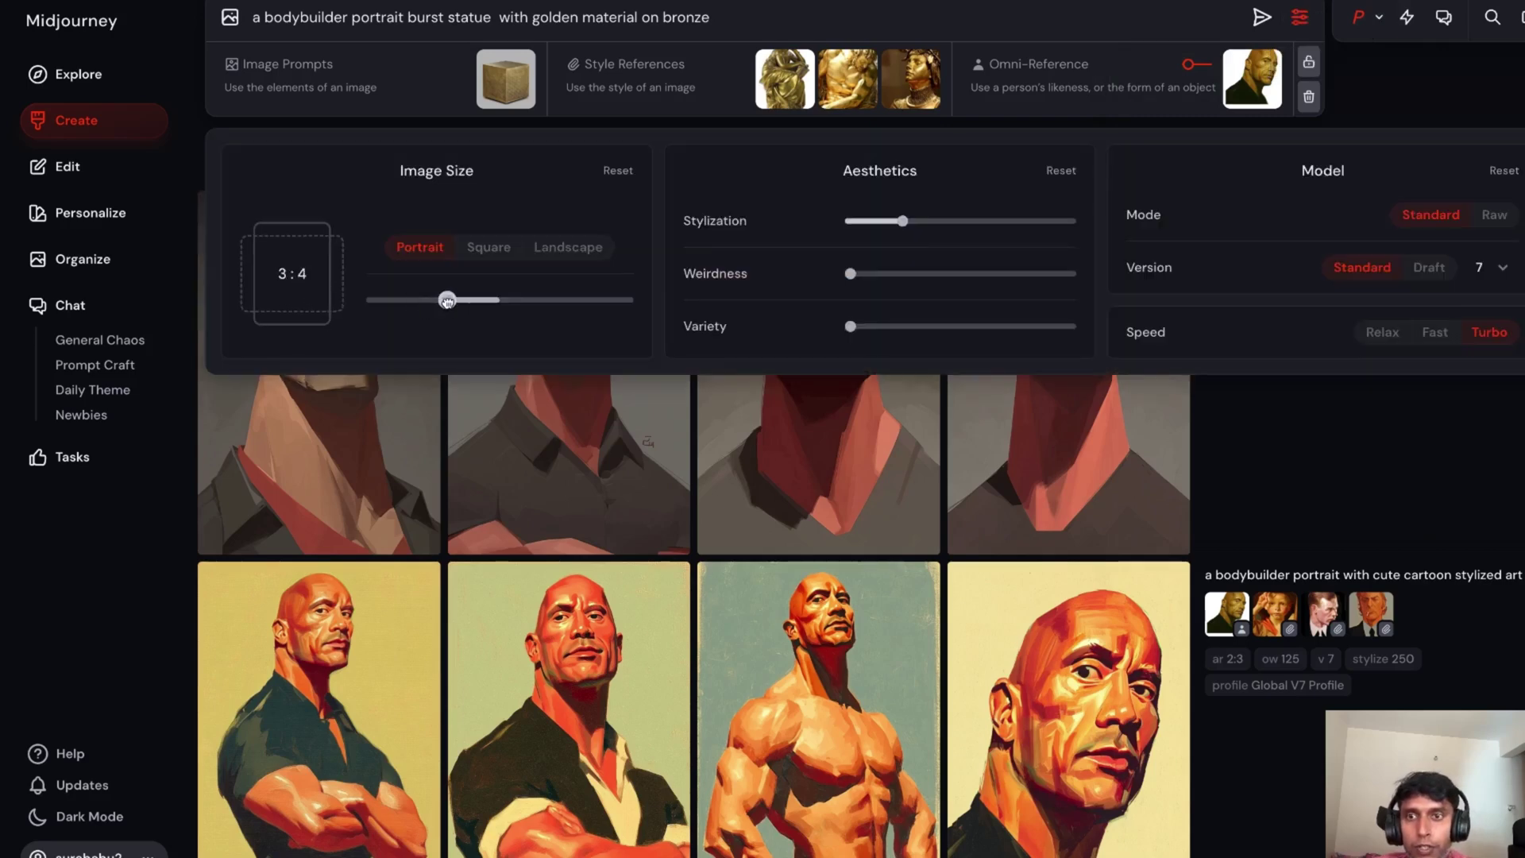
pyautogui.click(1262, 16)
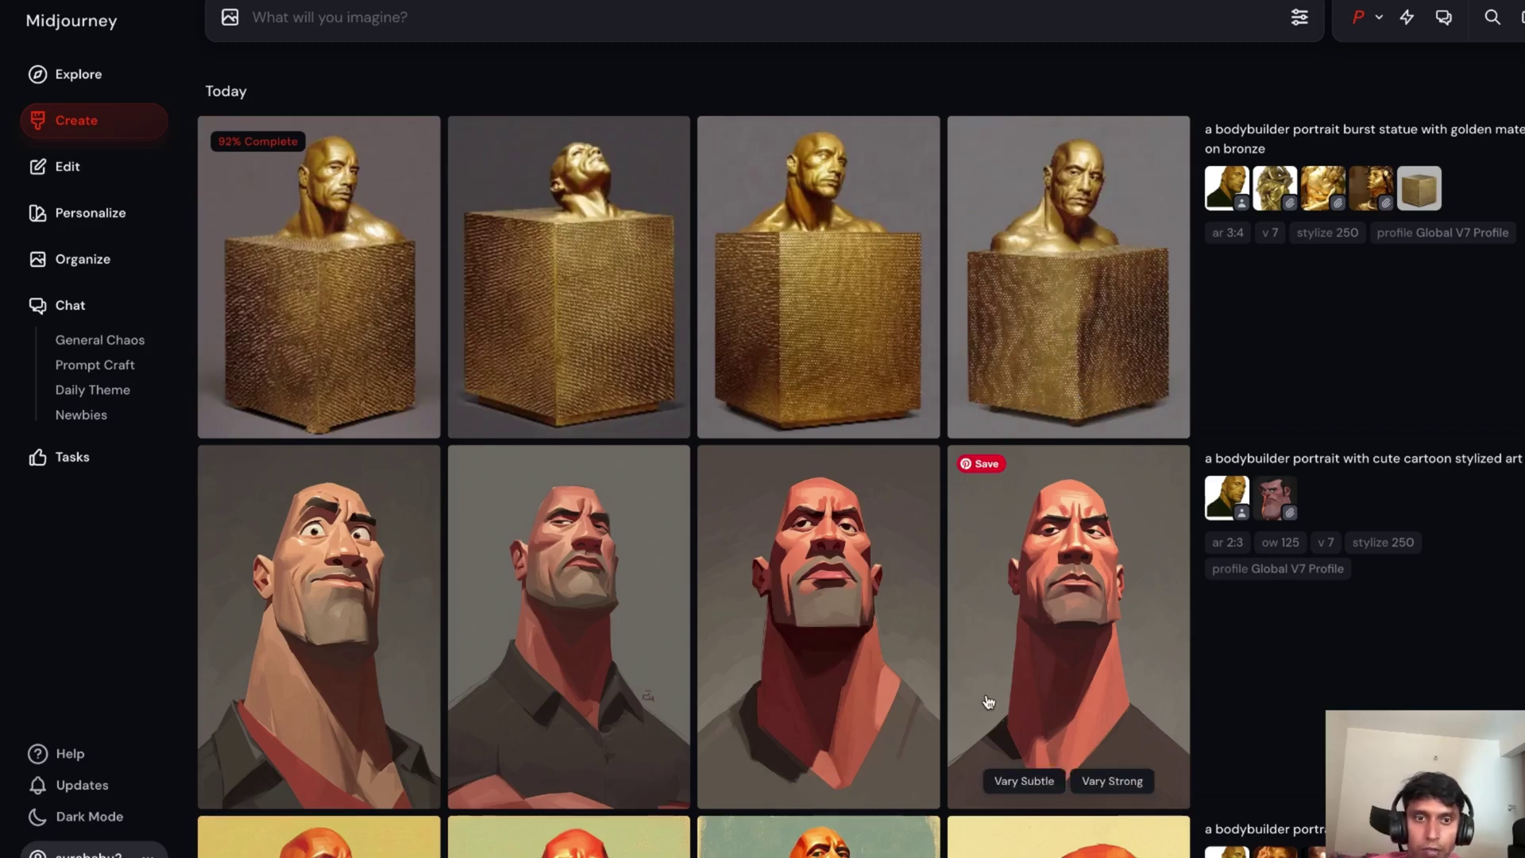
# - Examine the earlier bodybuilder generations in the feed and open the cute stylized portrait of the man in a grey tank top
pyautogui.scroll(-3, 979, 637)
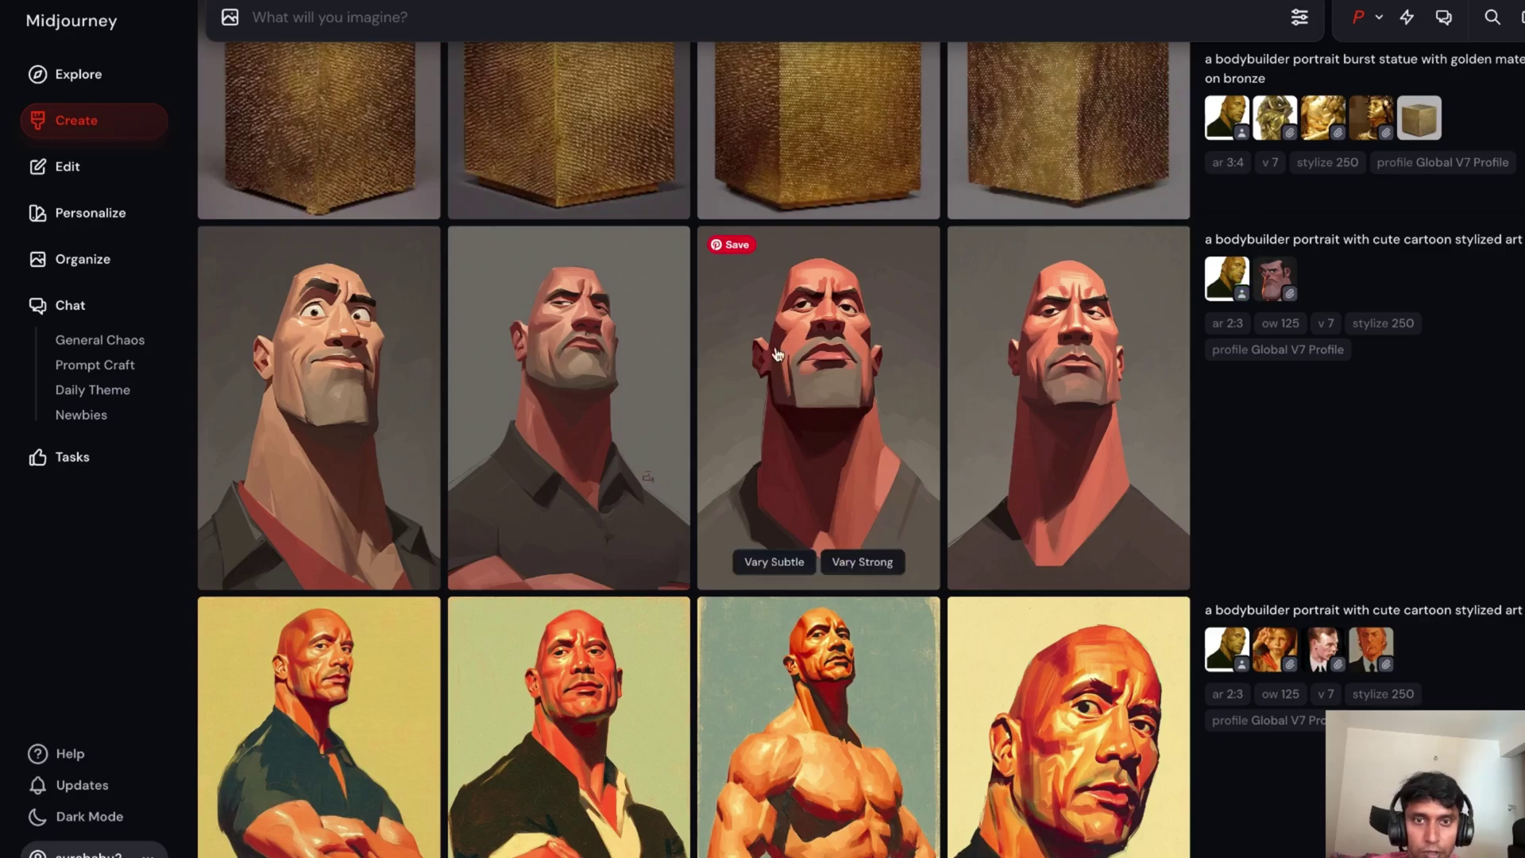
pyautogui.scroll(-3, 1002, 541)
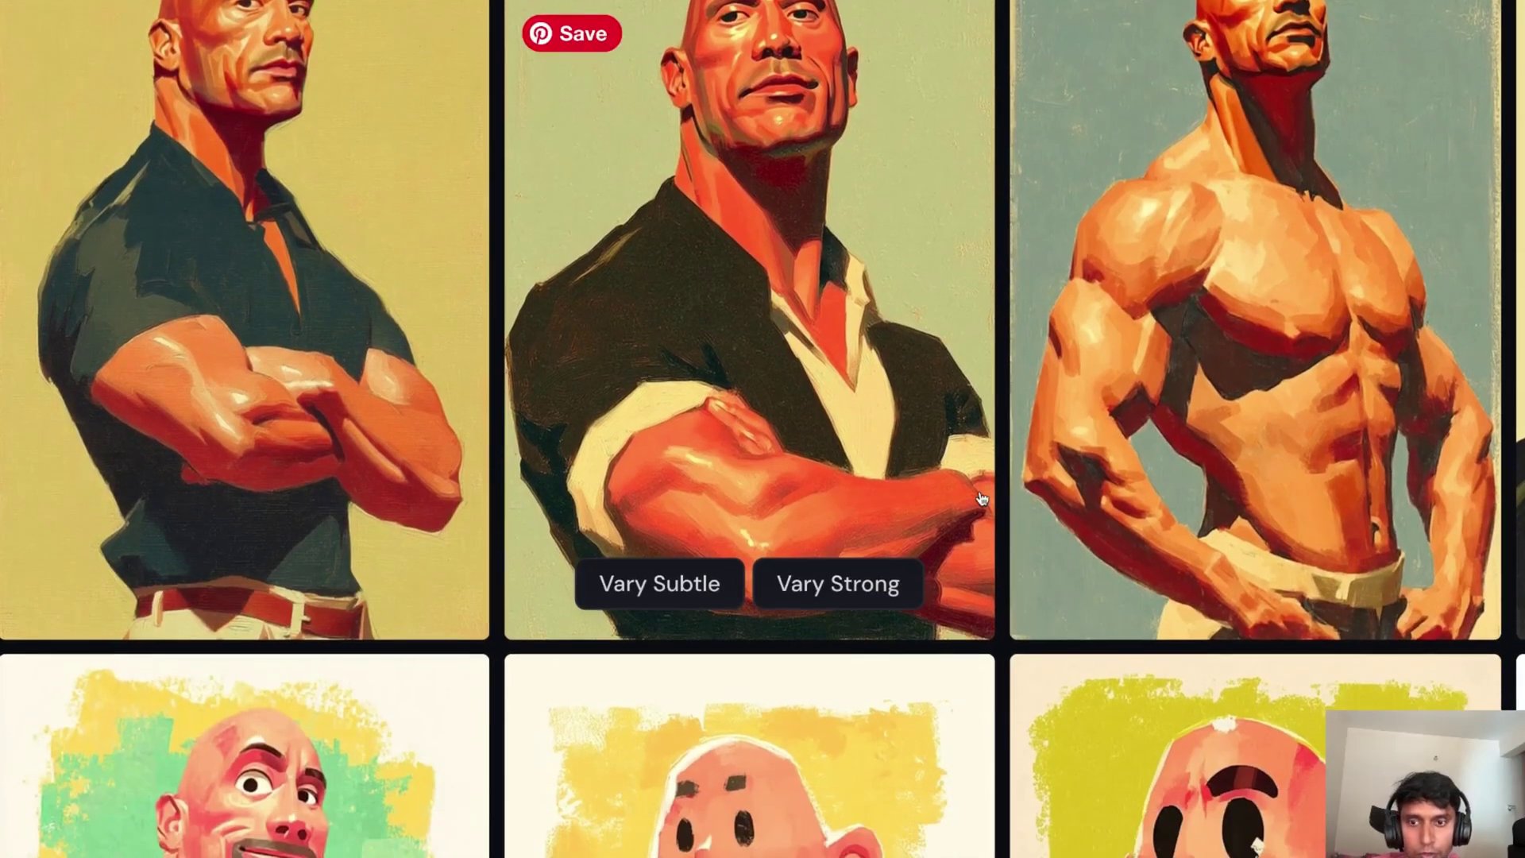
pyautogui.scroll(-5, 982, 499)
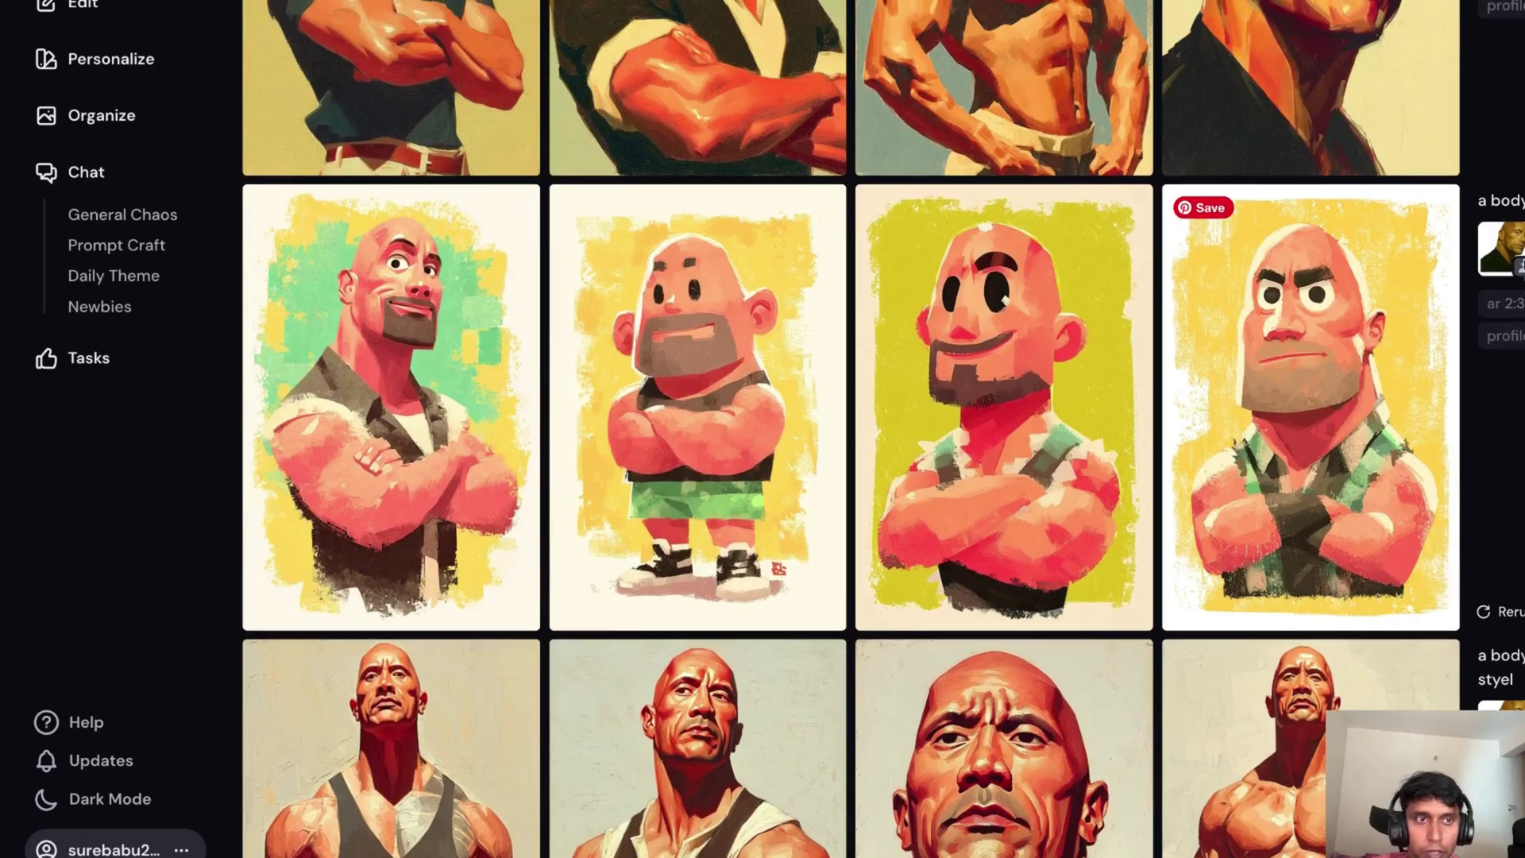
pyautogui.moveTo(681, 374)
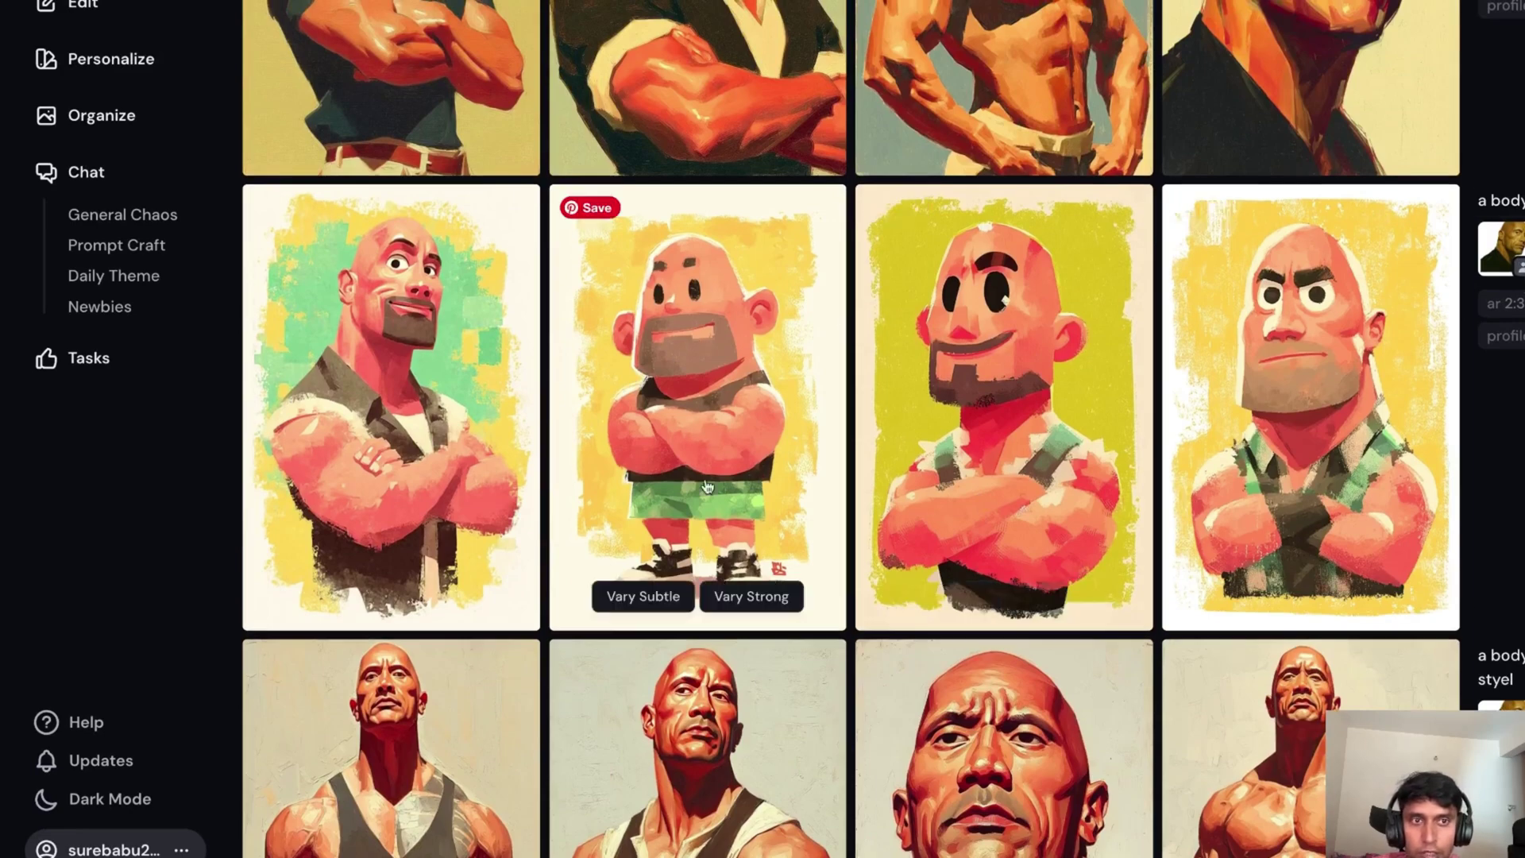
pyautogui.scroll(-5, 1327, 505)
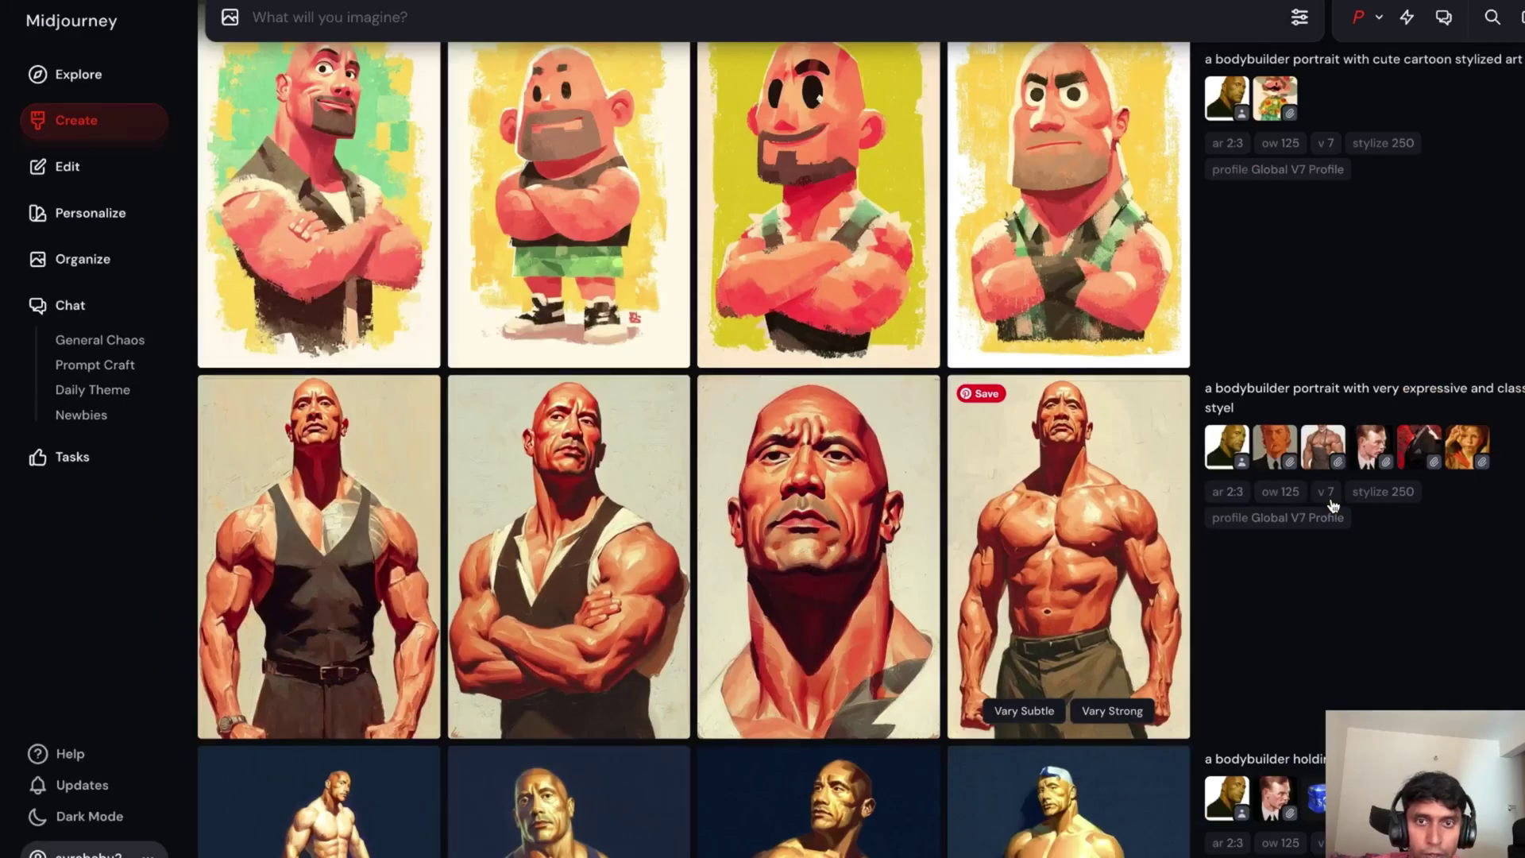
pyautogui.scroll(-5, 1104, 675)
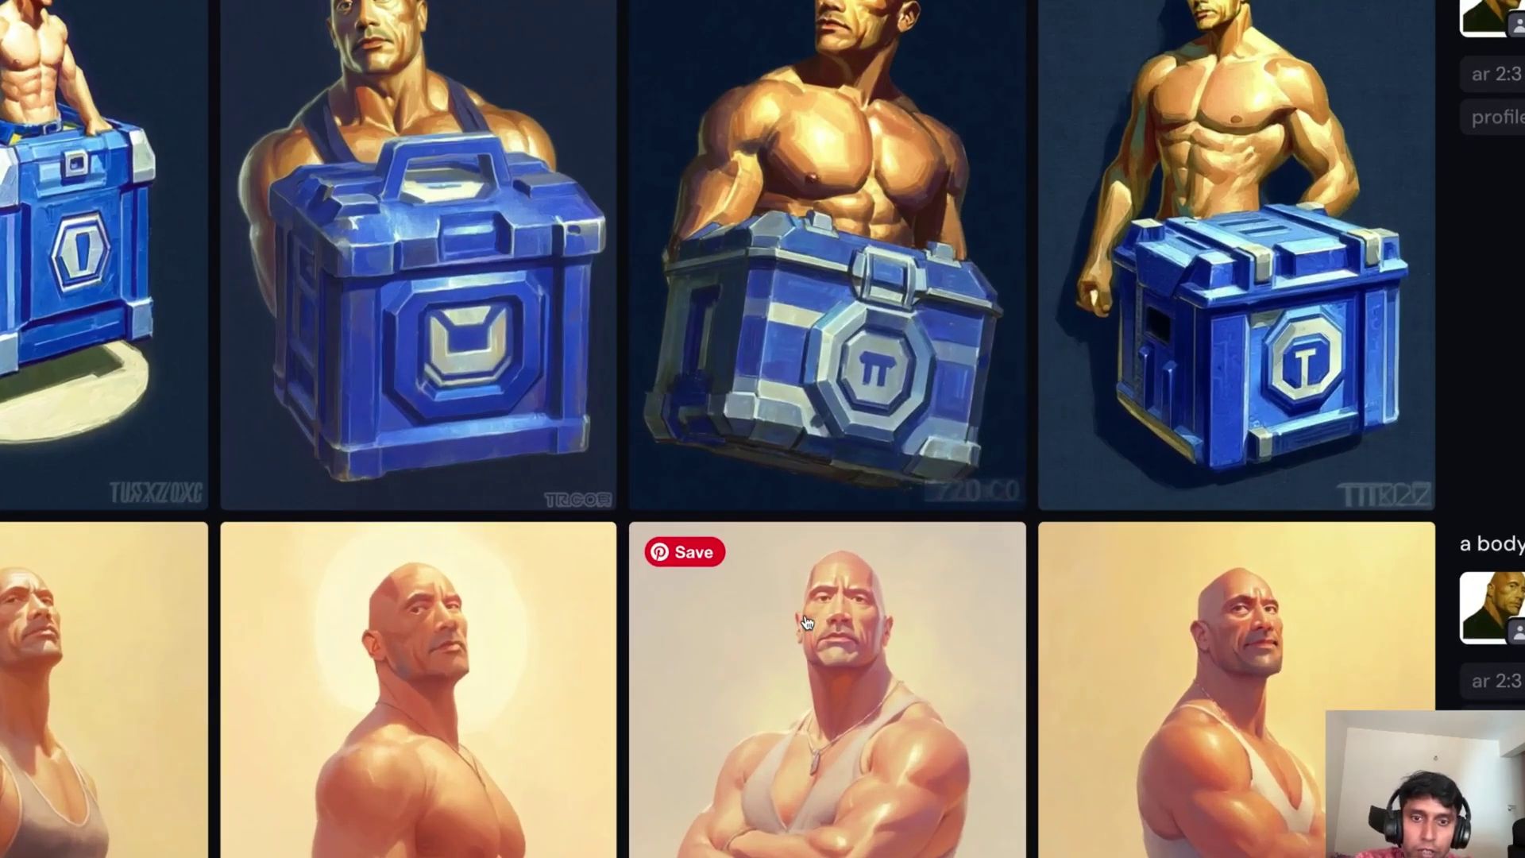
pyautogui.scroll(-2, 806, 619)
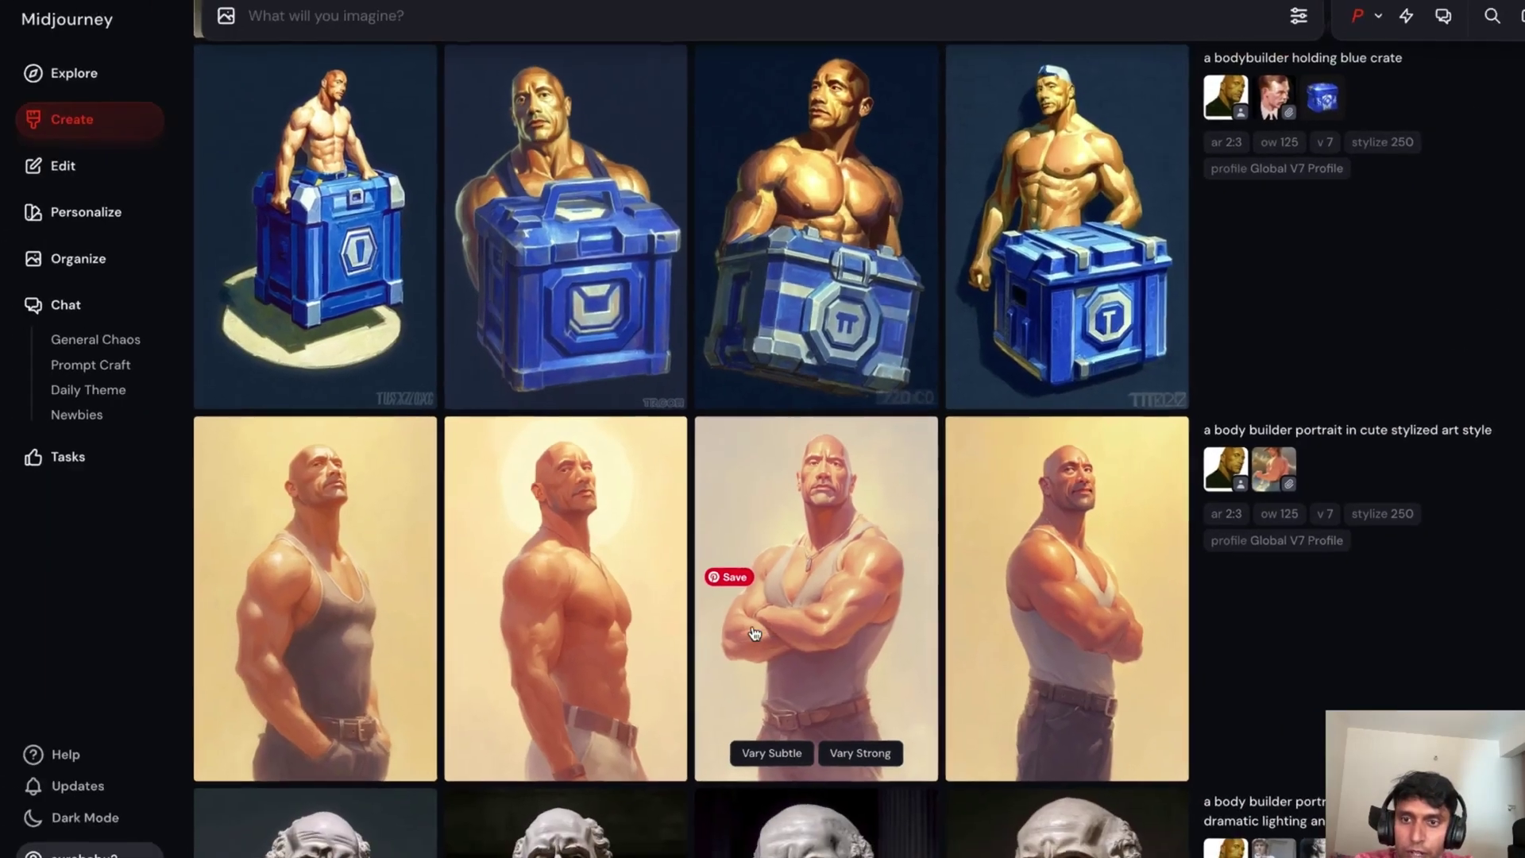
pyautogui.click(6, 604)
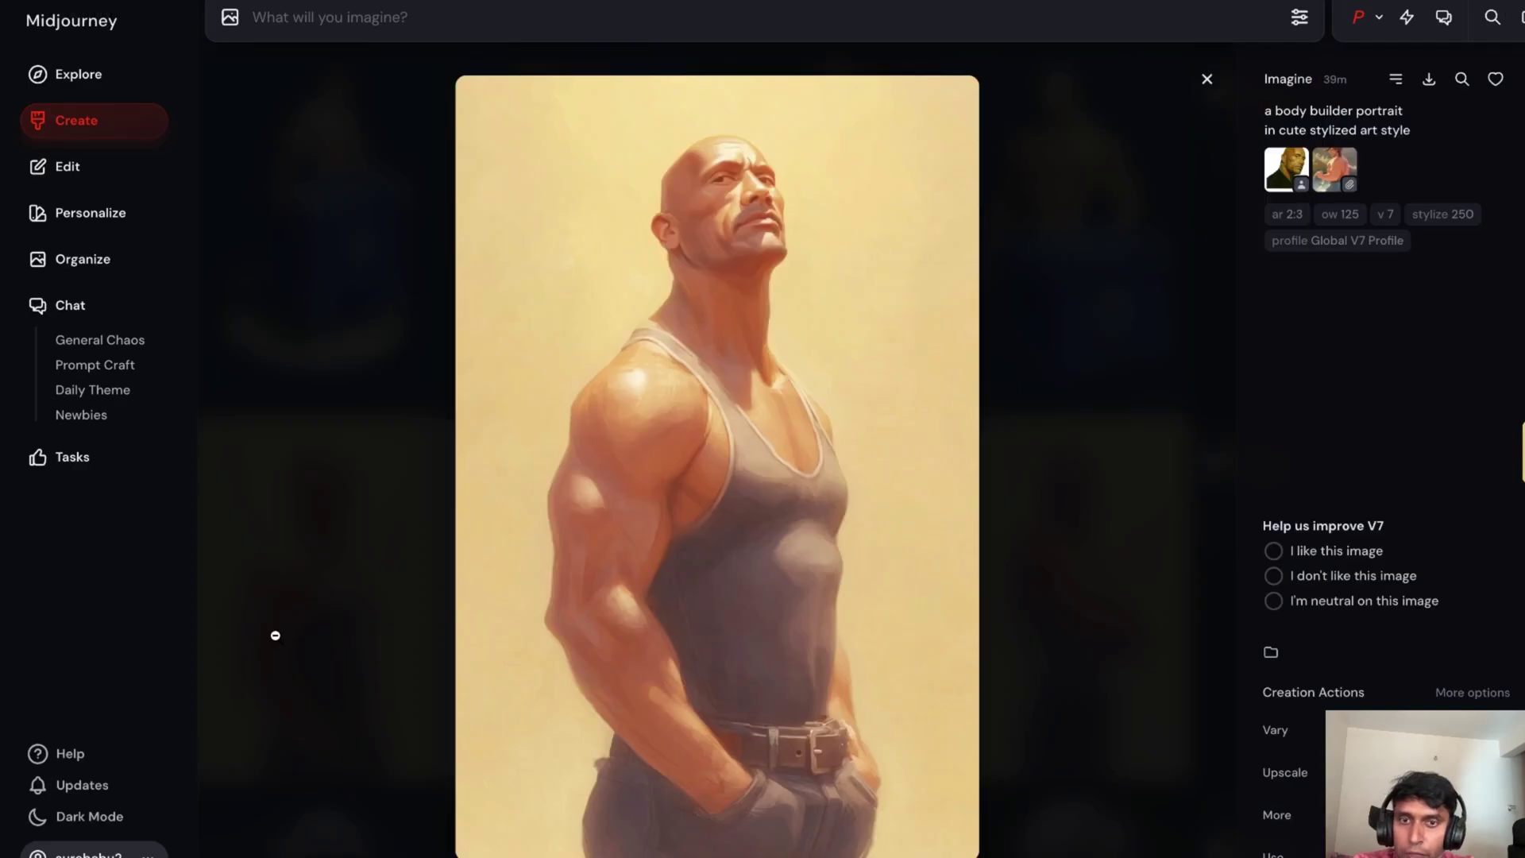
# - Compare the remaining cute stylized bodybuilder portraits at full size and return to the feed
pyautogui.press('Right')
pyautogui.press('Right')
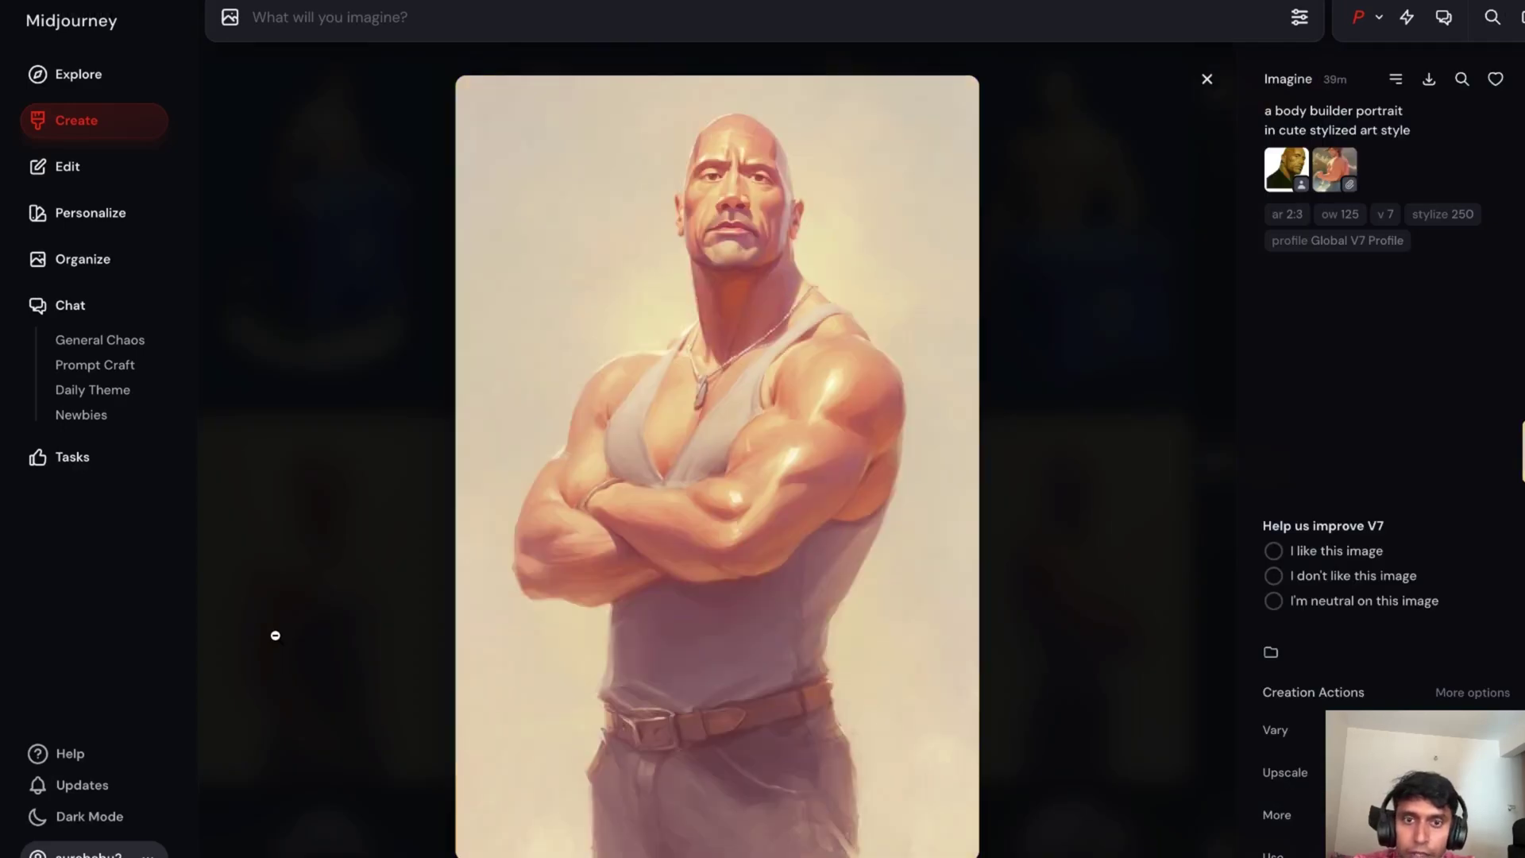
pyautogui.press('Right')
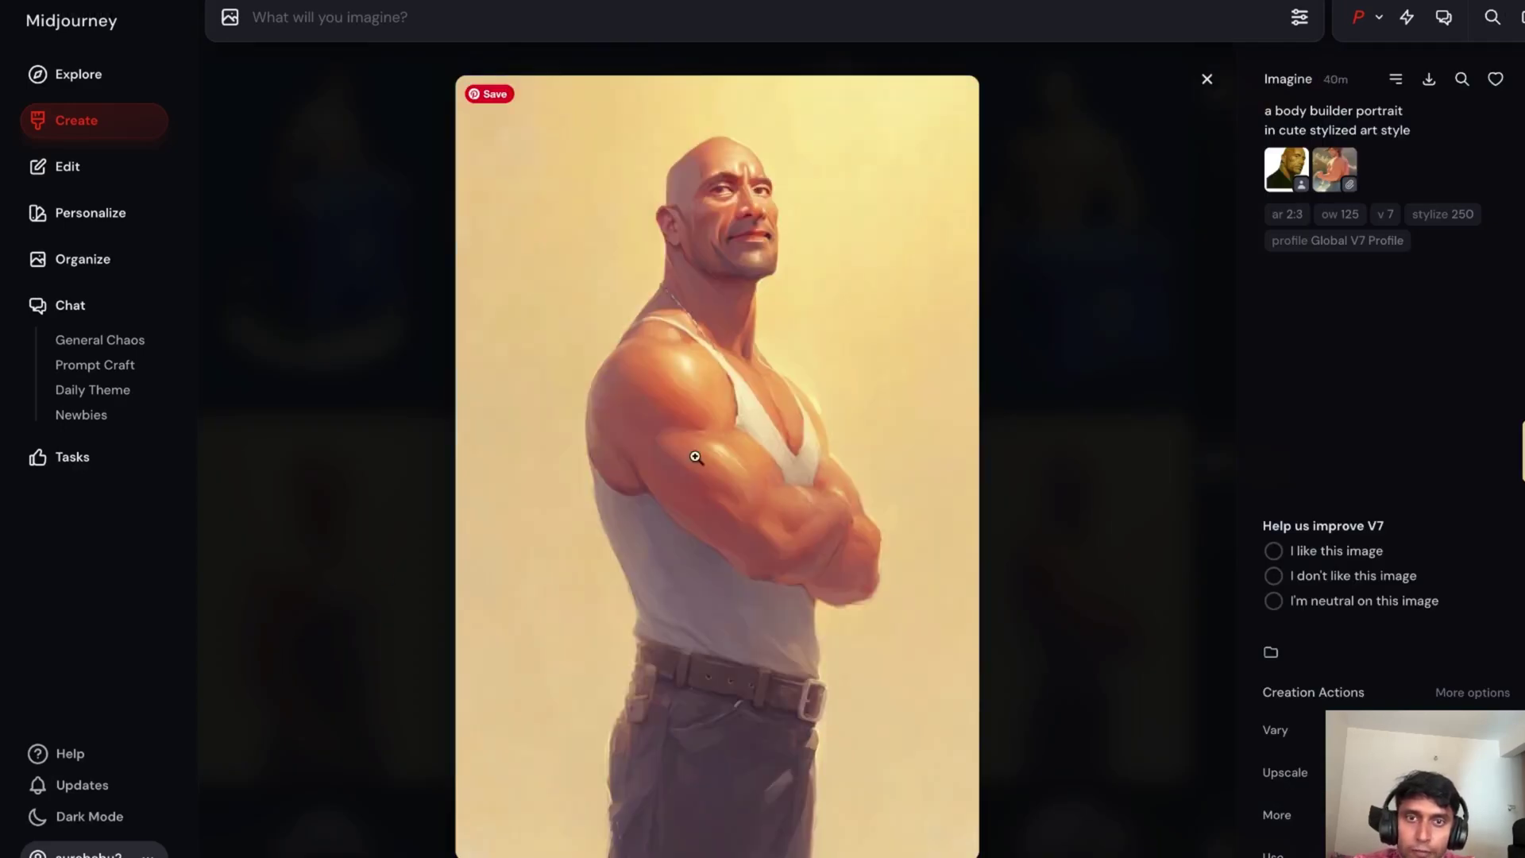
pyautogui.click(1206, 79)
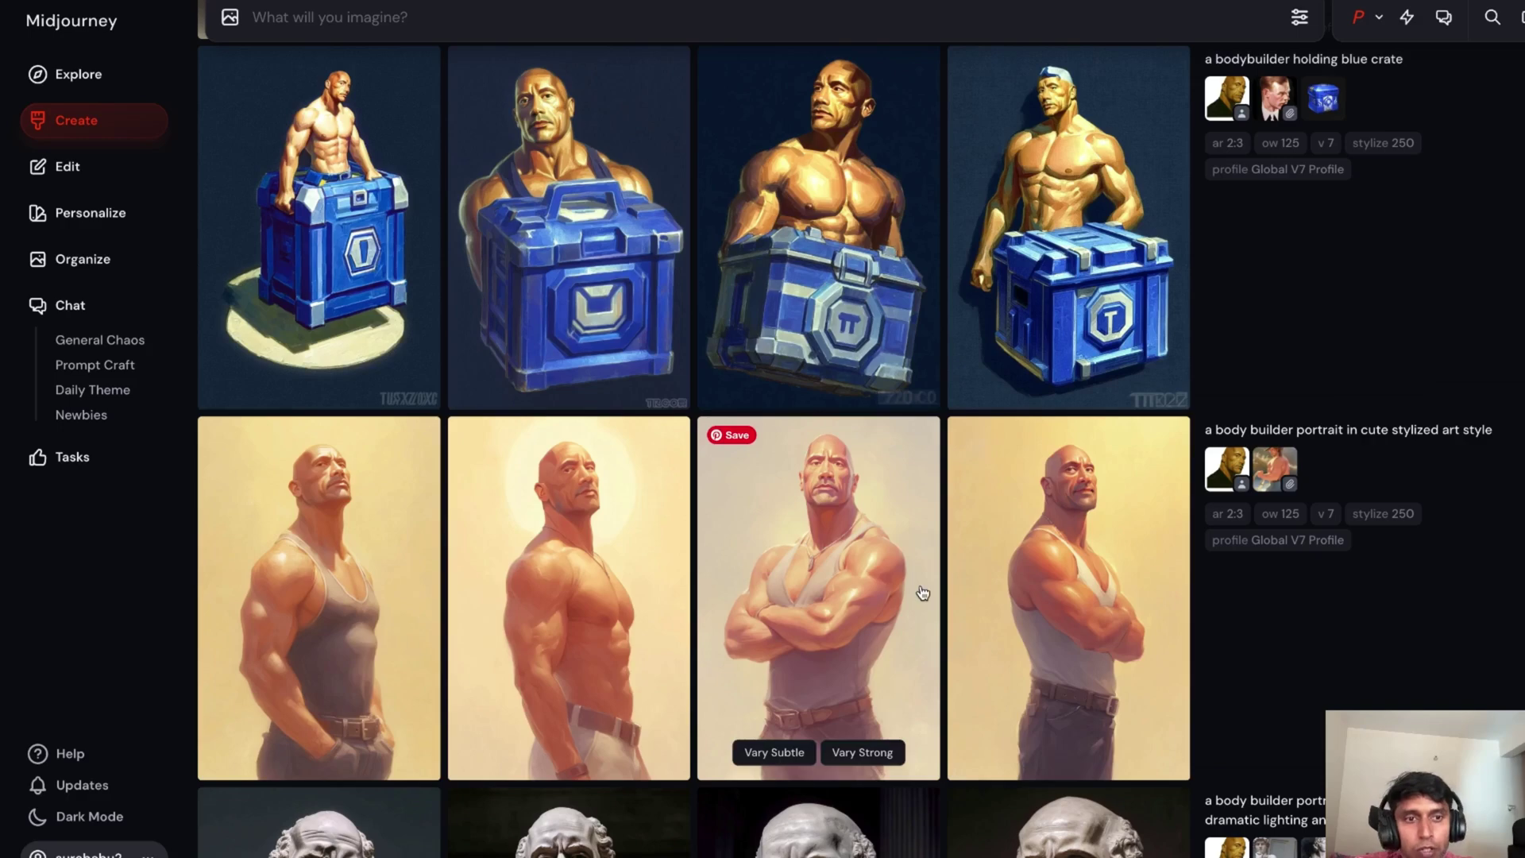
# - Review the marble stone sculpture busts and compare the charcoal pencil bodybuilder portraits at full size
pyautogui.scroll(-3, 922, 592)
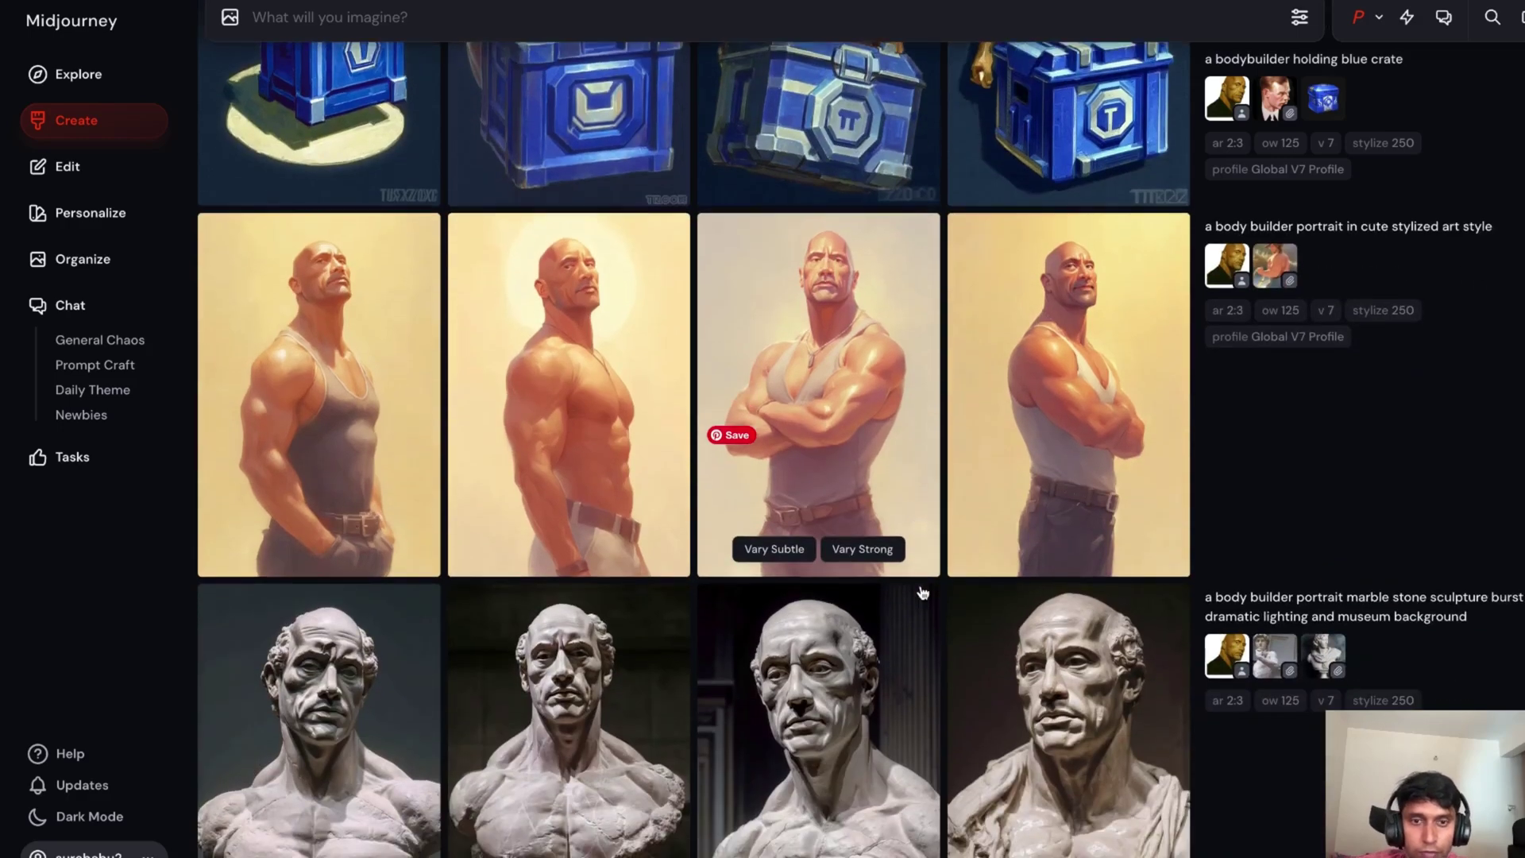
pyautogui.scroll(-1, 985, 603)
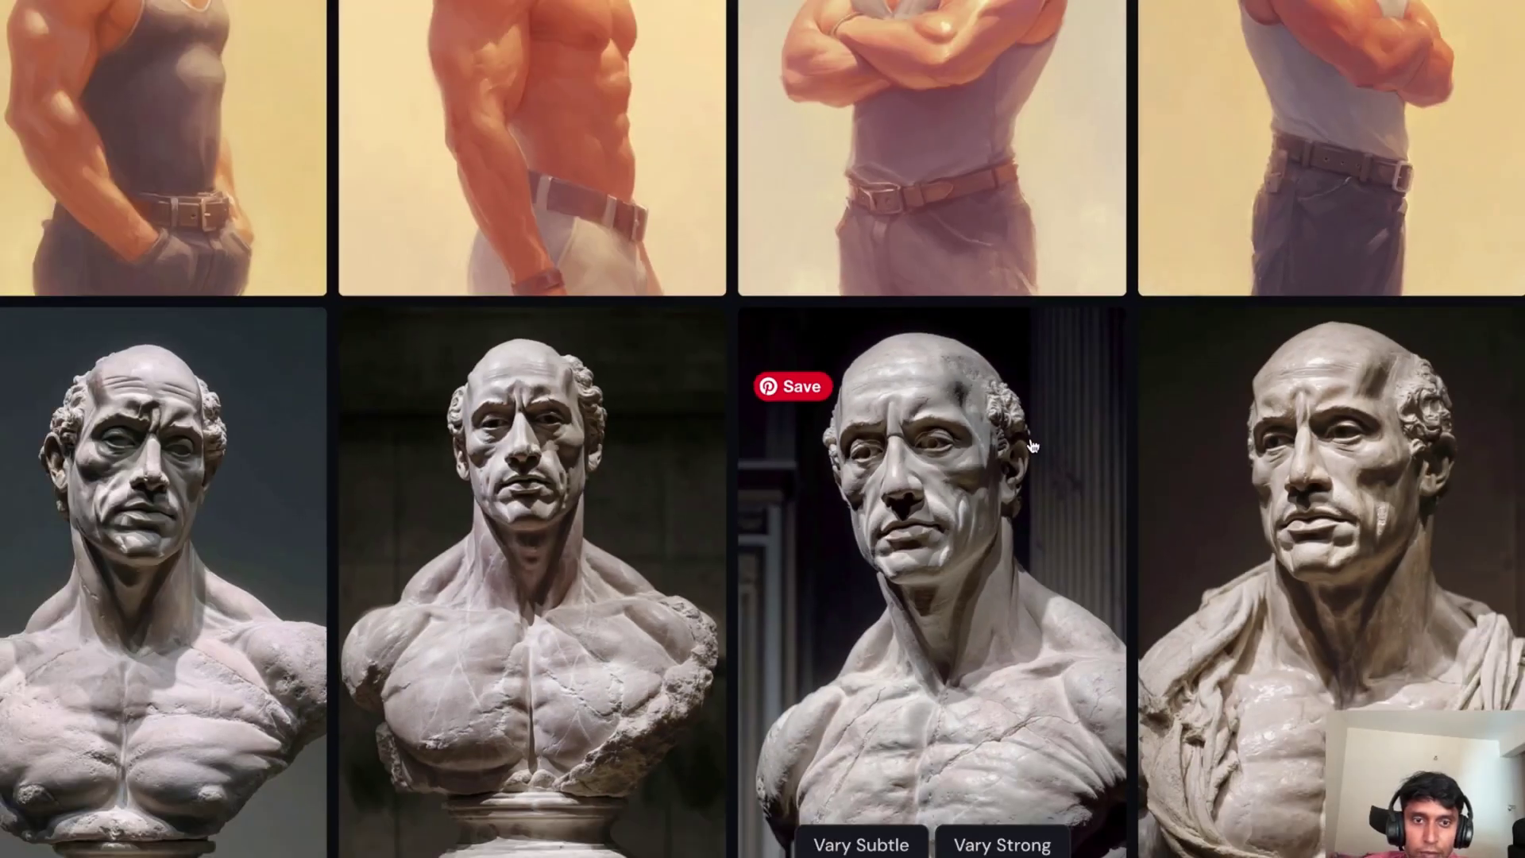
pyautogui.scroll(-5, 888, 743)
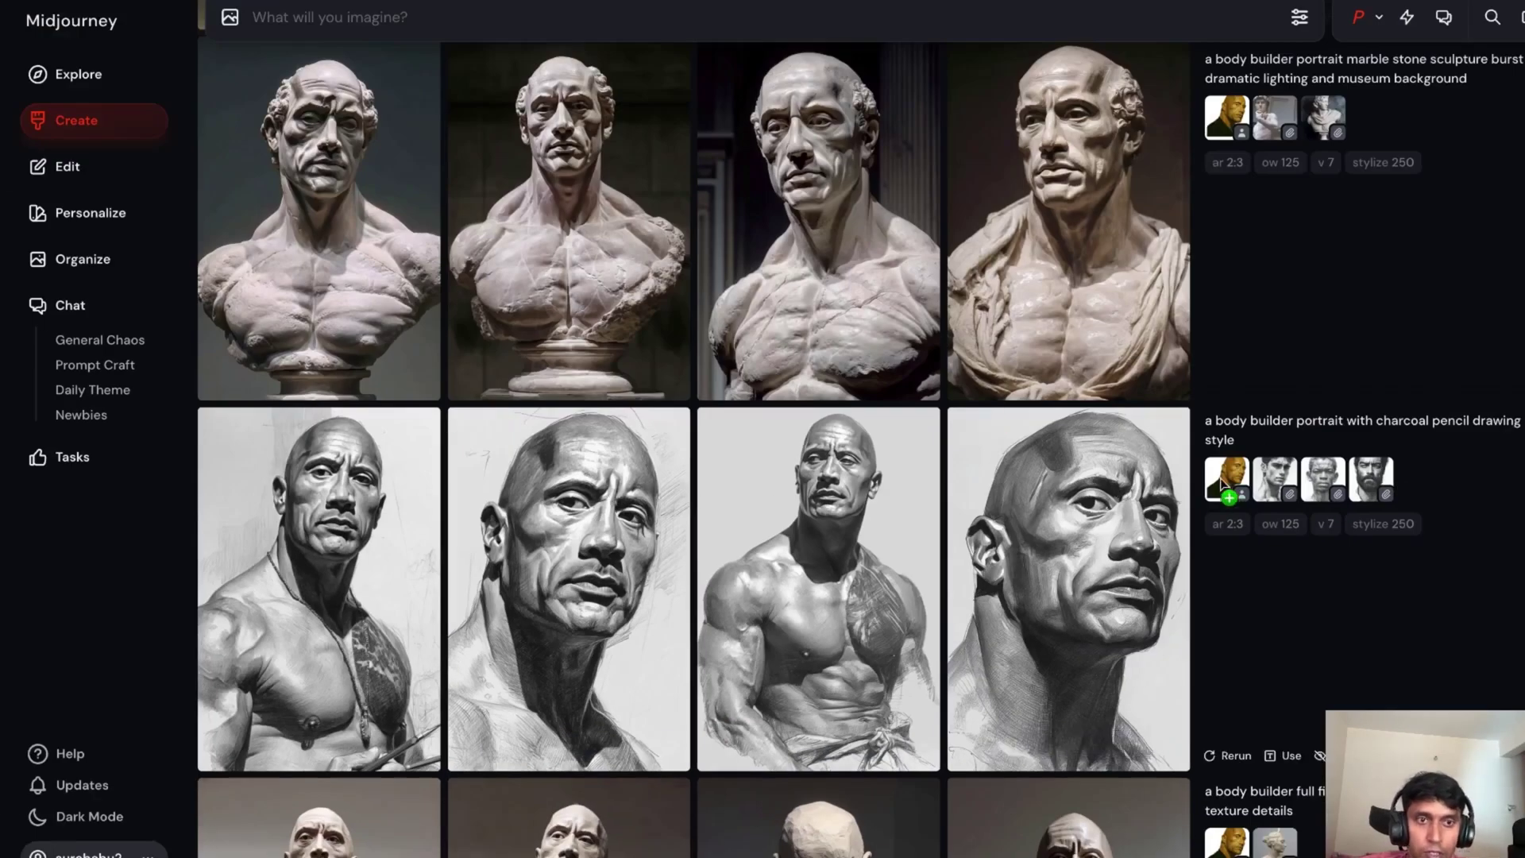
pyautogui.click(317, 563)
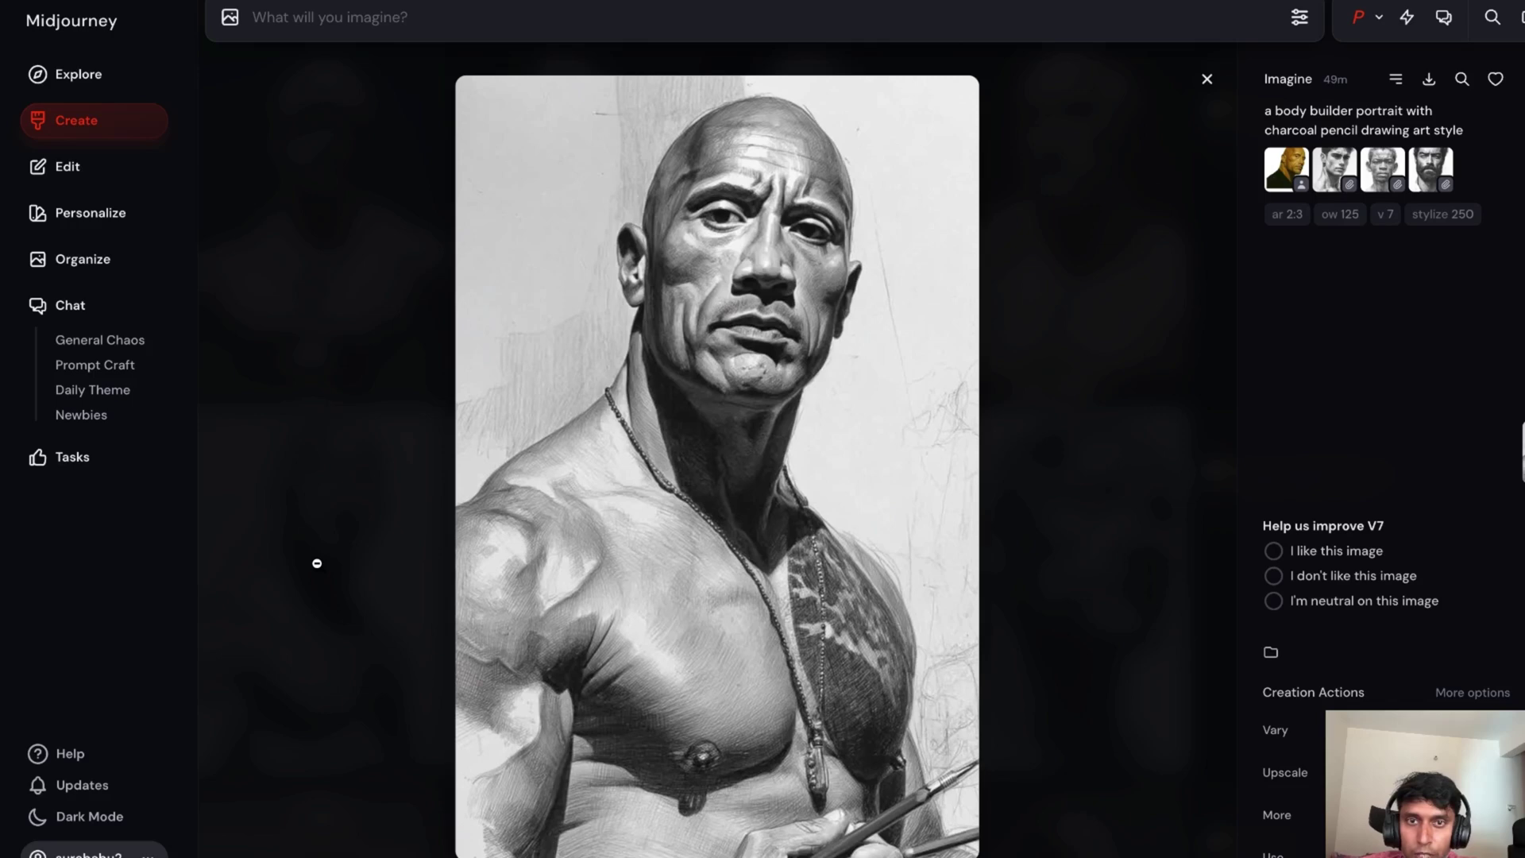
pyautogui.press('Right')
pyautogui.press('Right')
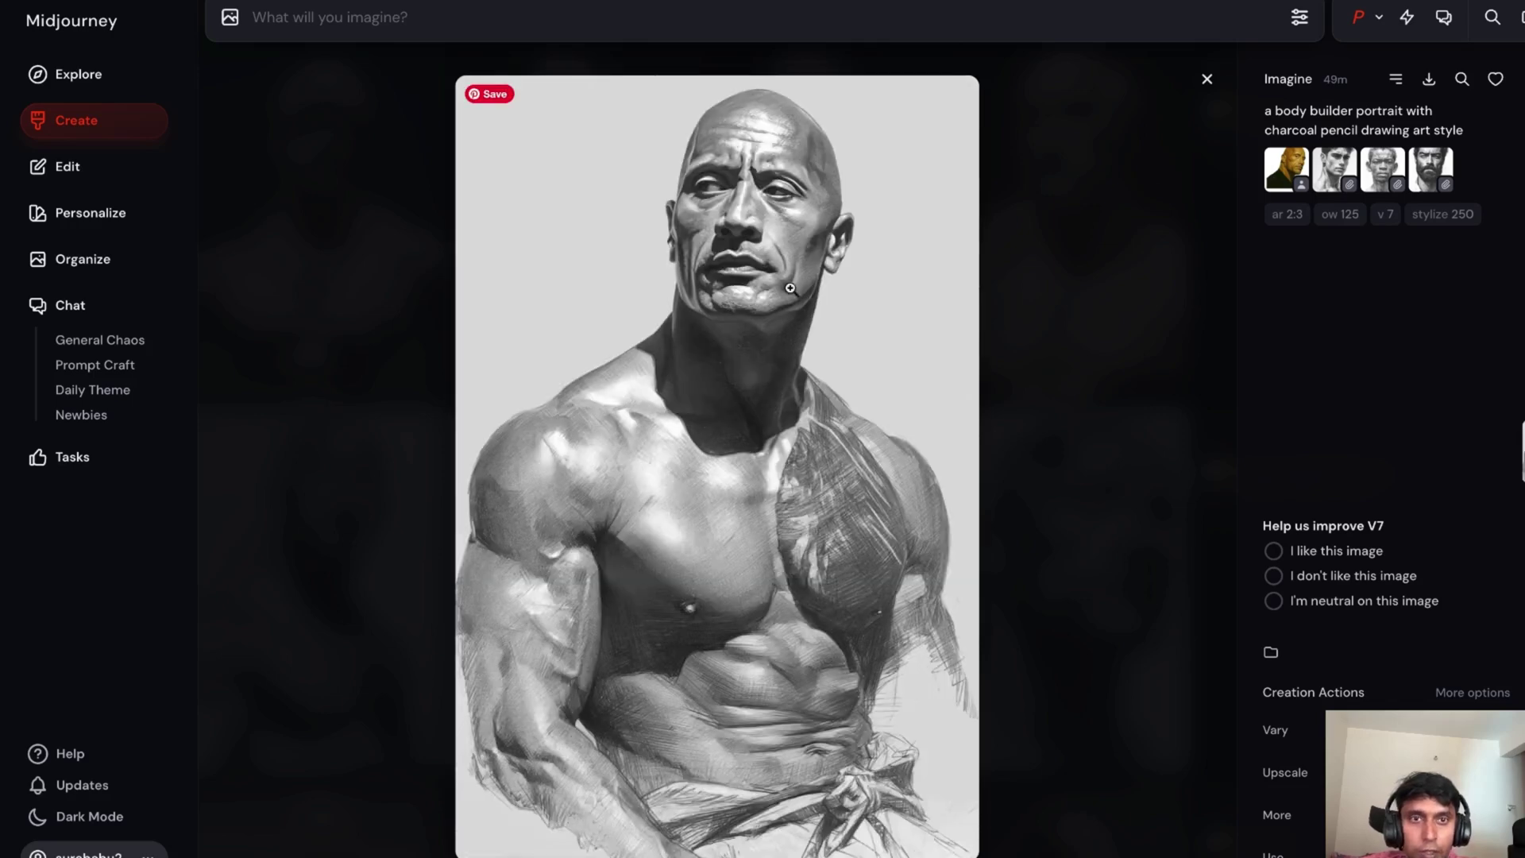
pyautogui.click(1207, 79)
# - Compare the full figure statue carvings of the bodybuilder from both generations at full size
pyautogui.scroll(-4, 756, 490)
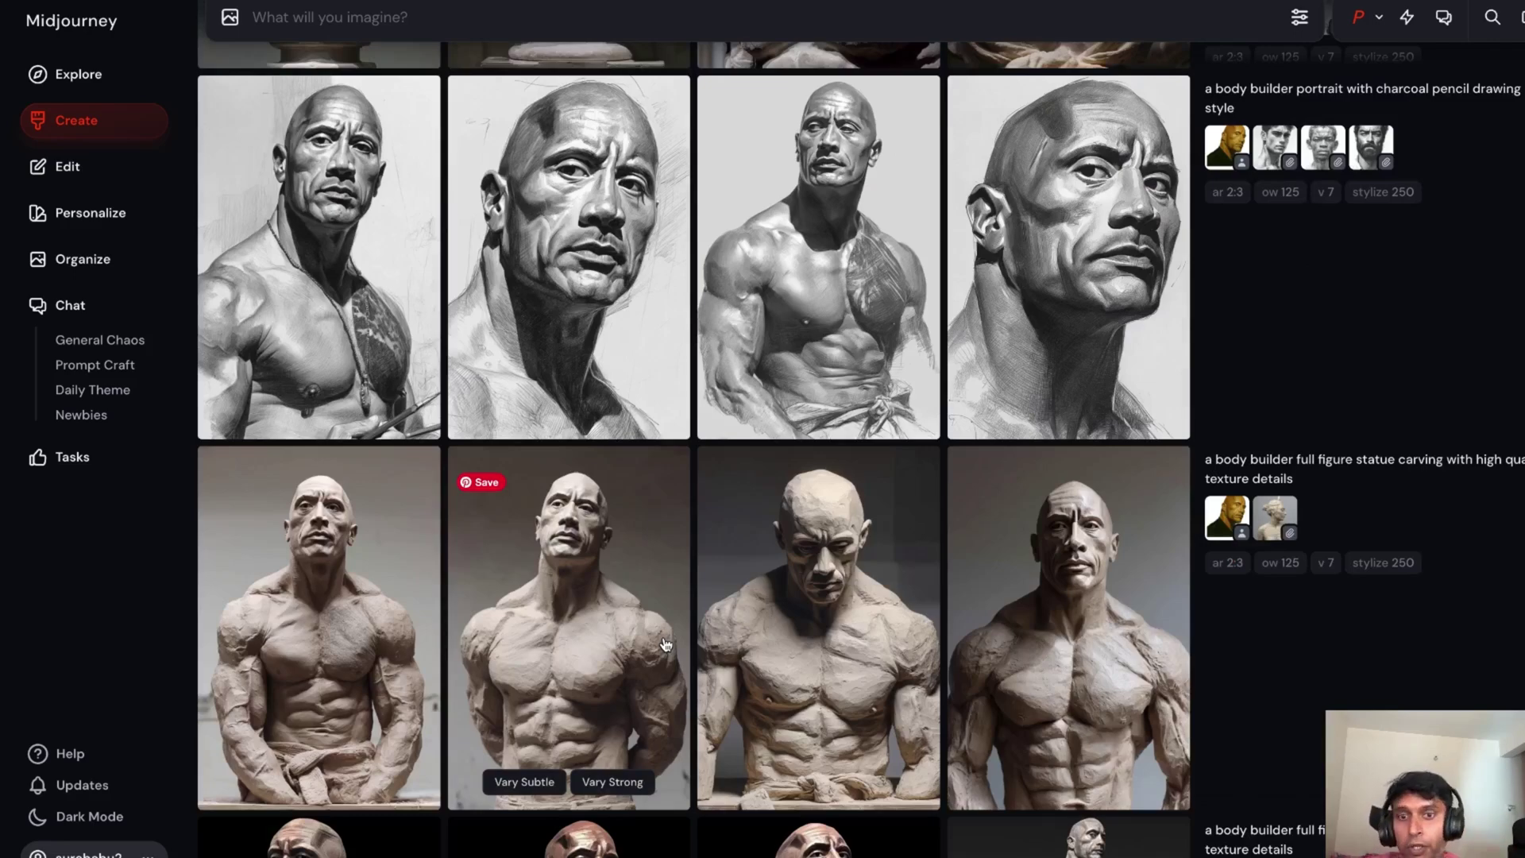
pyautogui.click(337, 592)
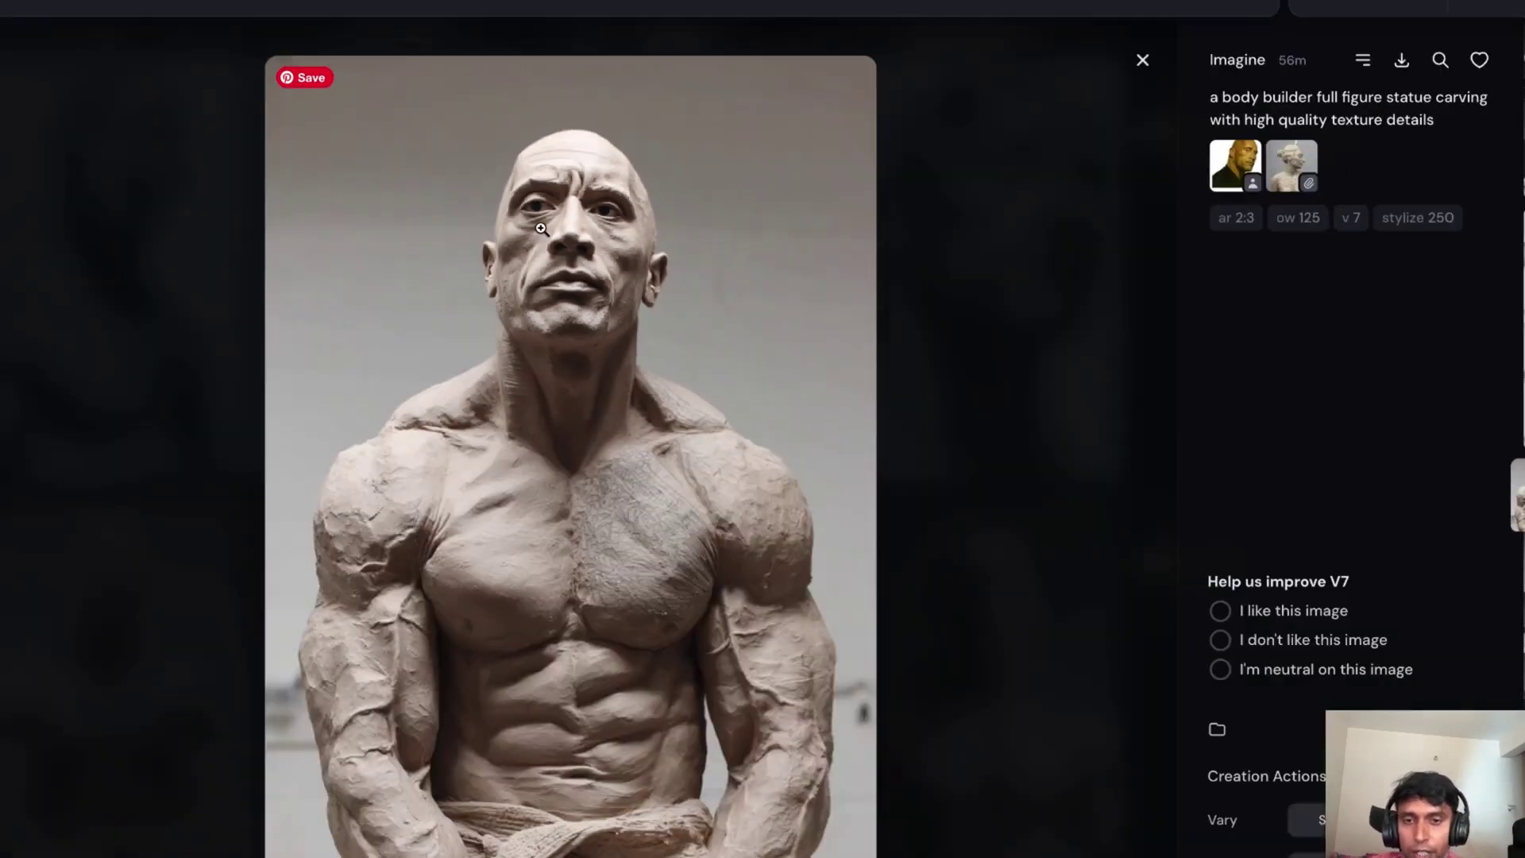
pyautogui.press('Right')
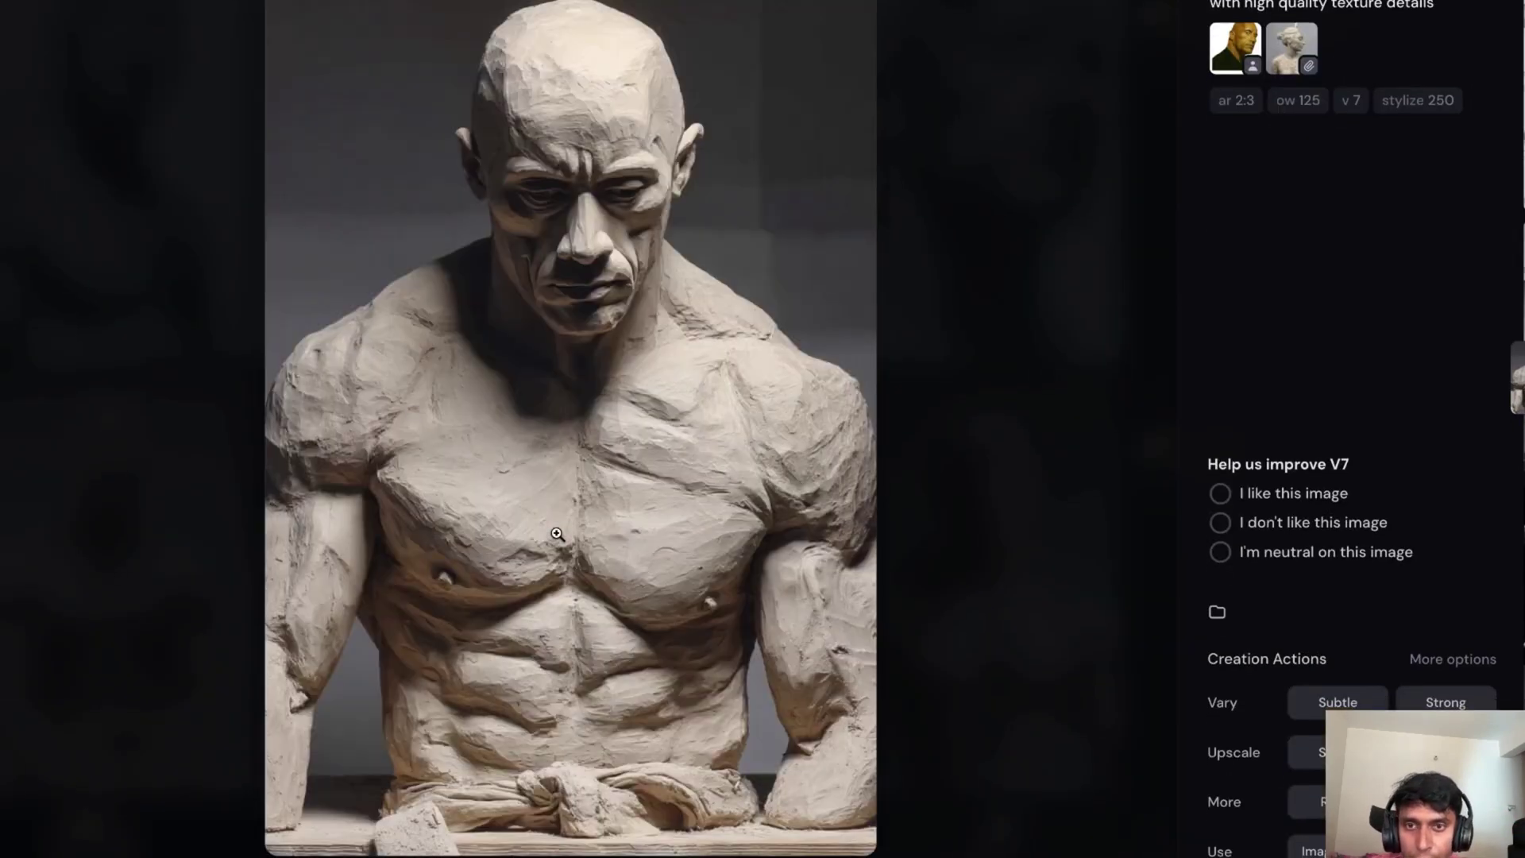
pyautogui.press('Escape')
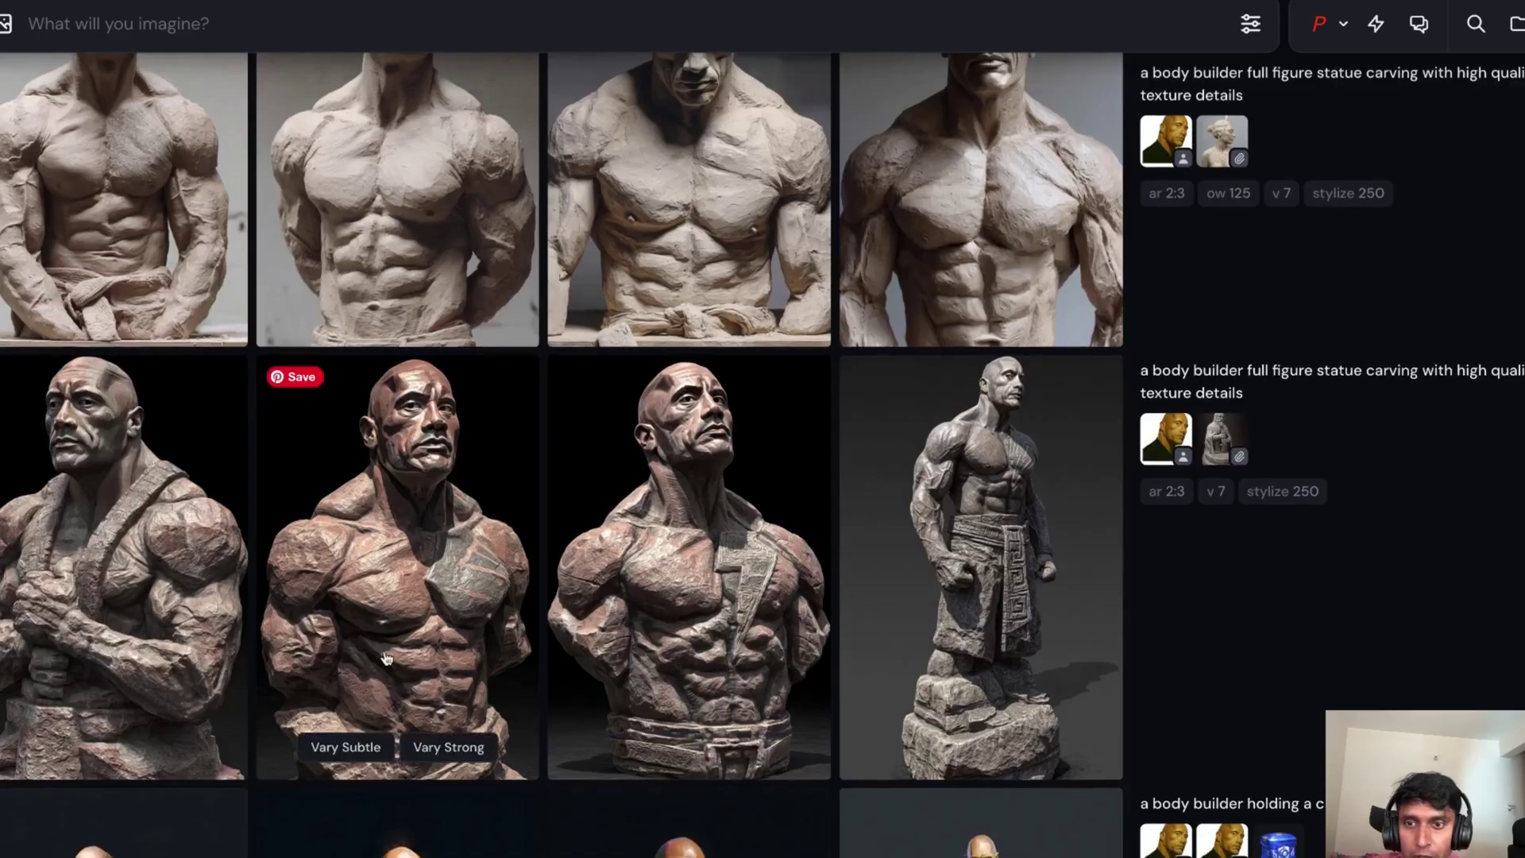
pyautogui.click(188, 562)
pyautogui.press('Right')
pyautogui.press('Escape')
# - Examine the chest box and Kerala breakfast generations together with their reference images and omni-weight settings
pyautogui.scroll(-9, 621, 642)
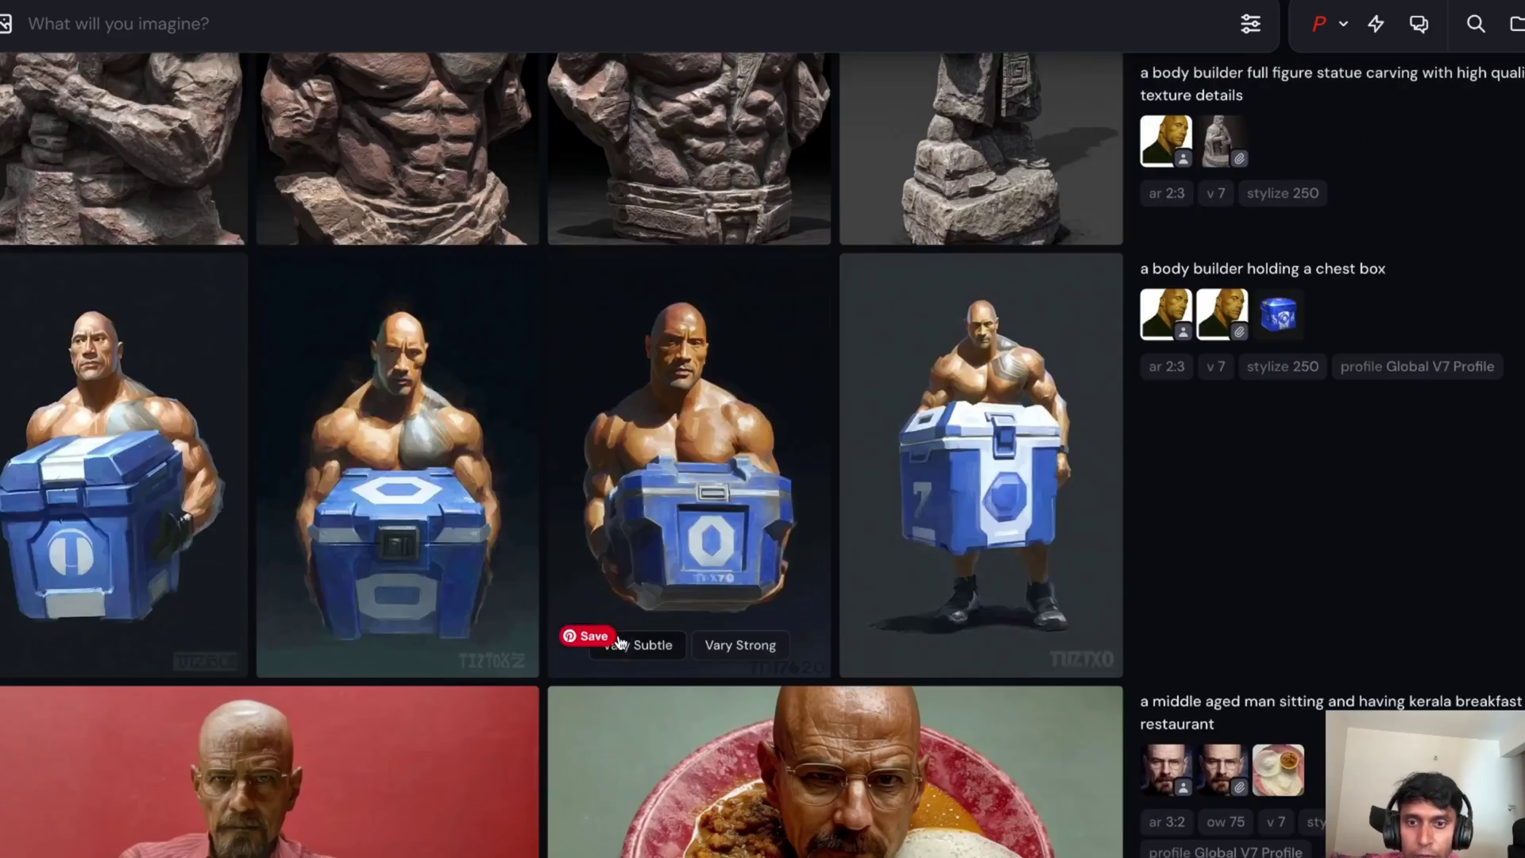
pyautogui.scroll(-2, 620, 642)
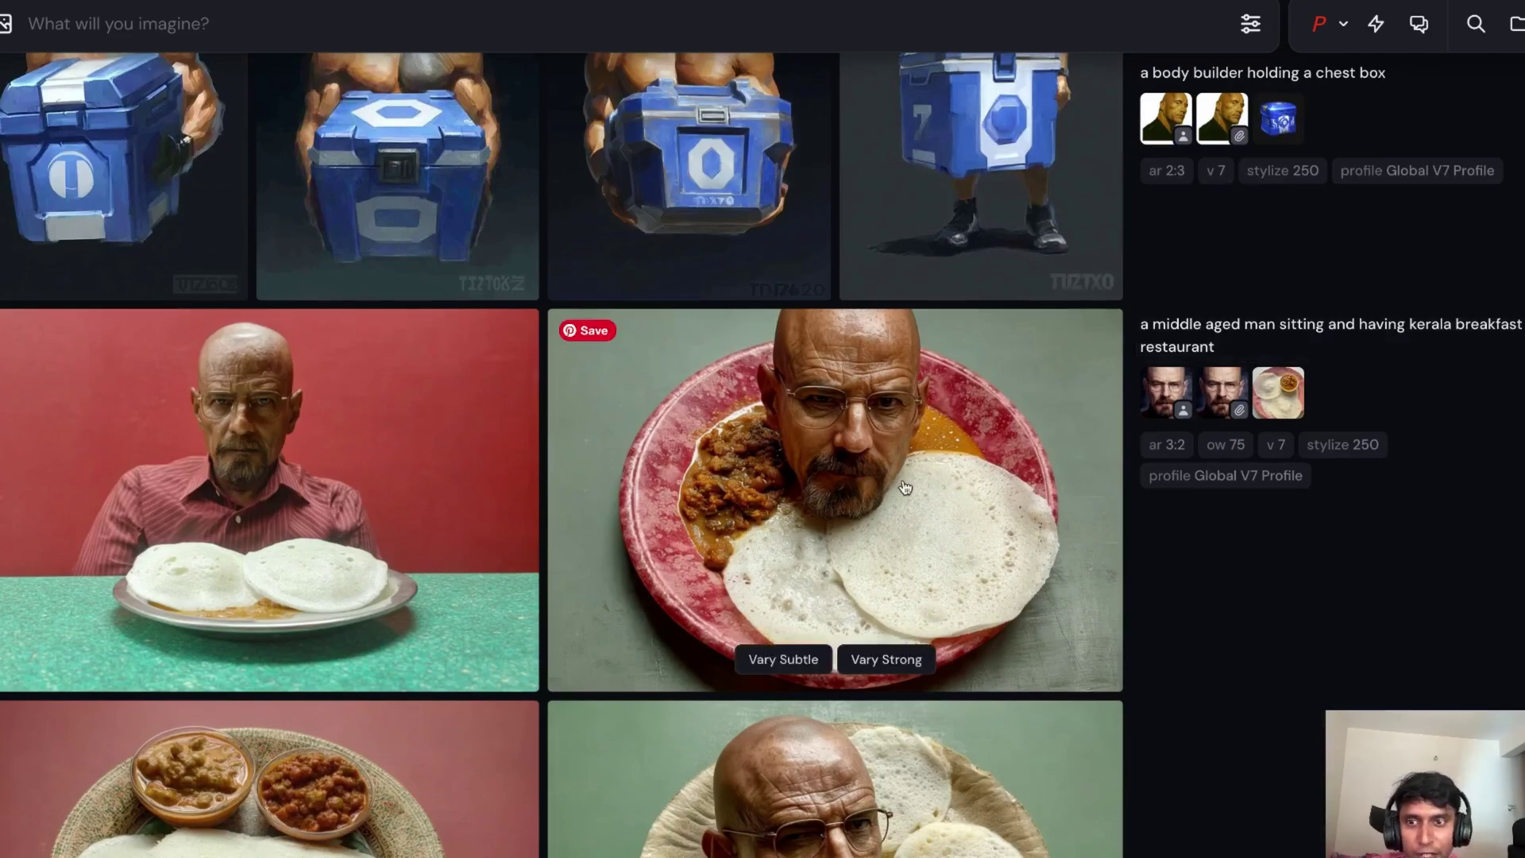
pyautogui.scroll(-12, 880, 532)
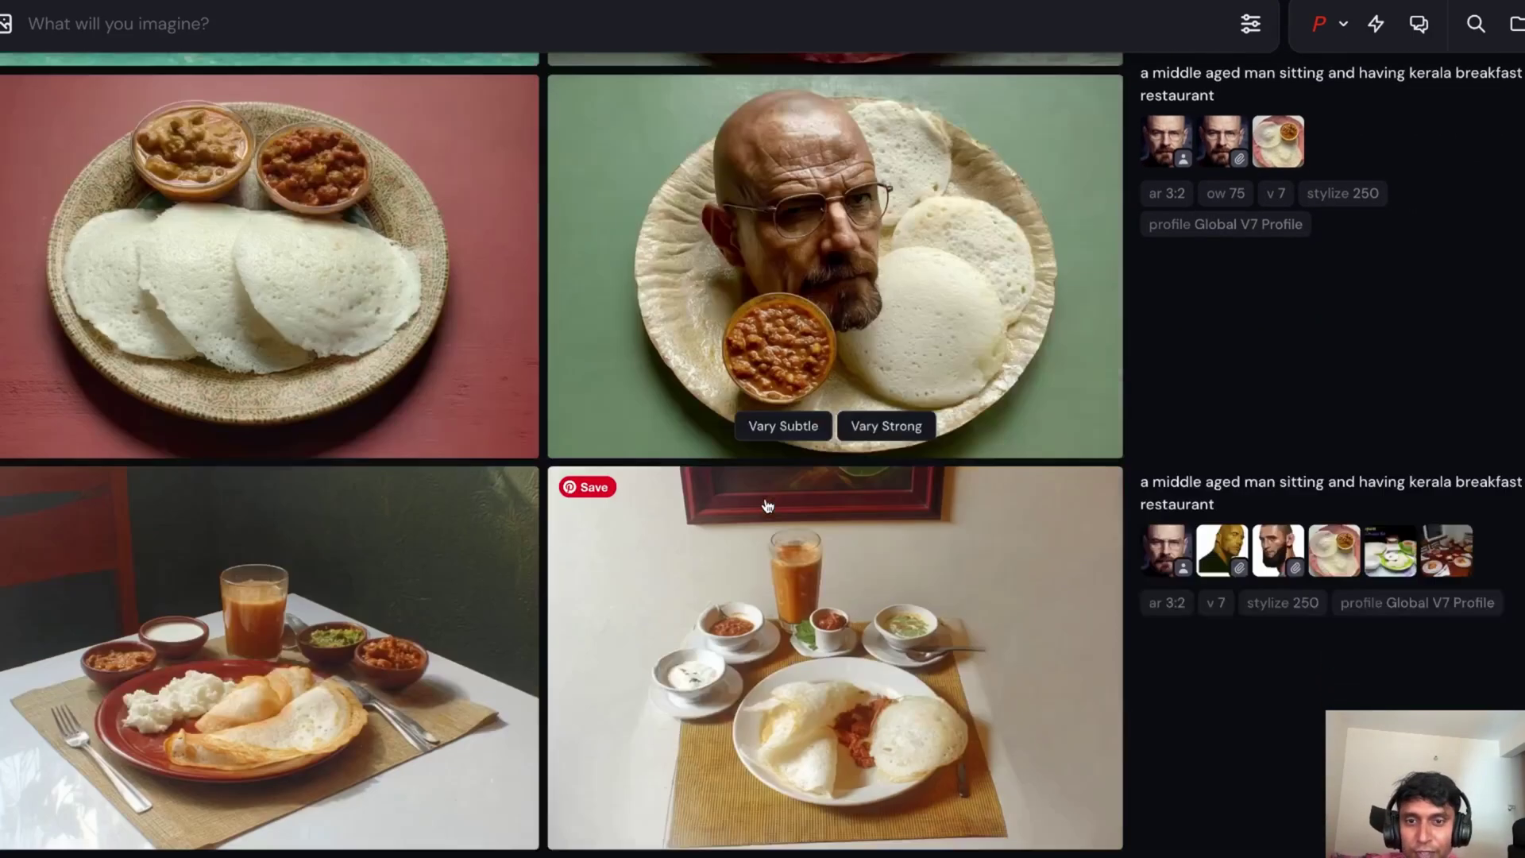
pyautogui.scroll(-4, 869, 646)
pyautogui.scroll(4, 868, 645)
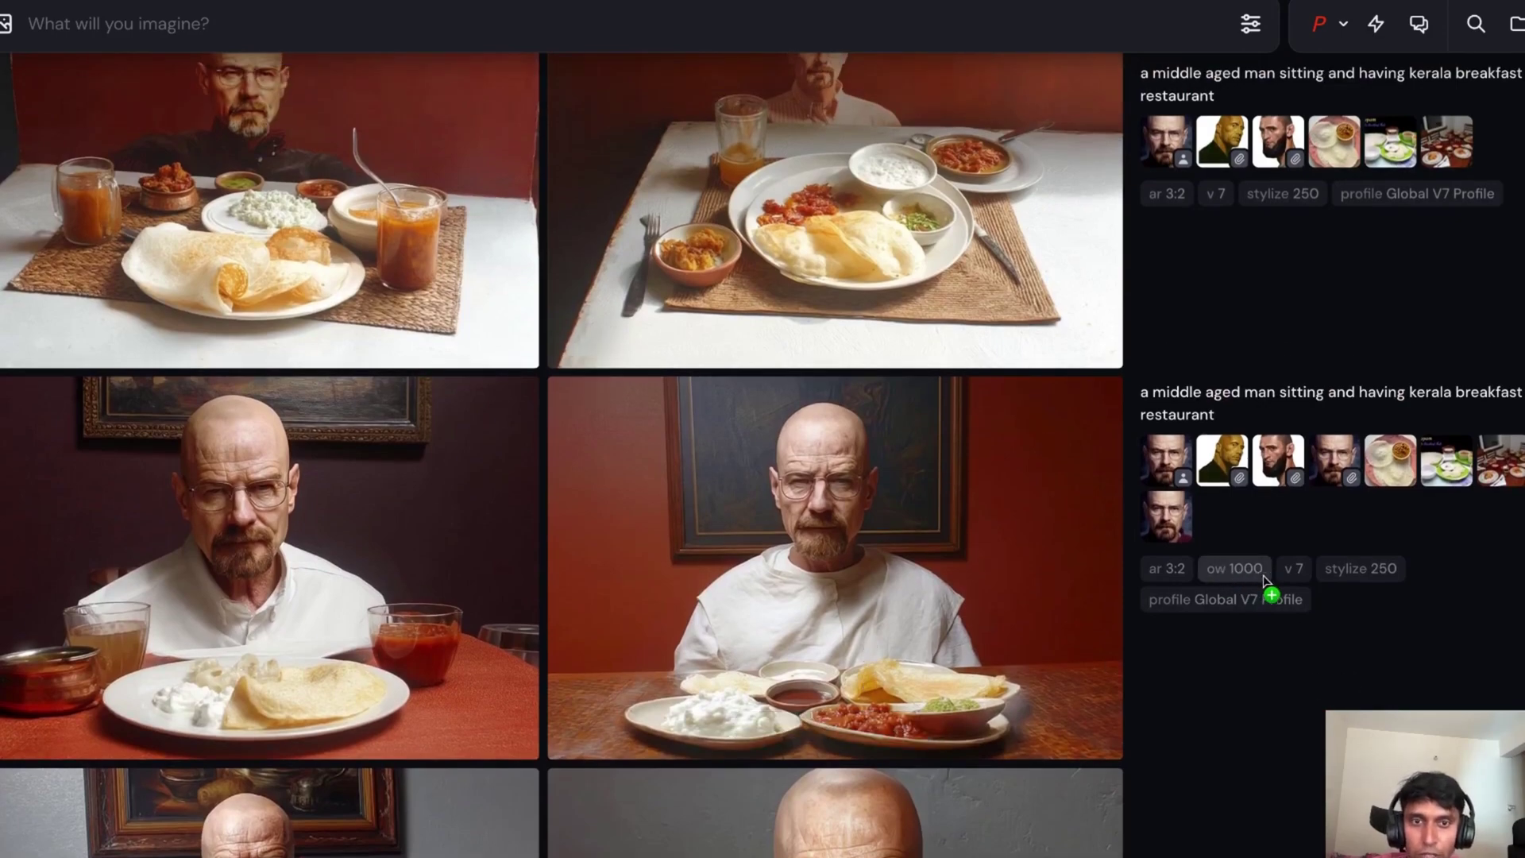
pyautogui.scroll(10, 1259, 437)
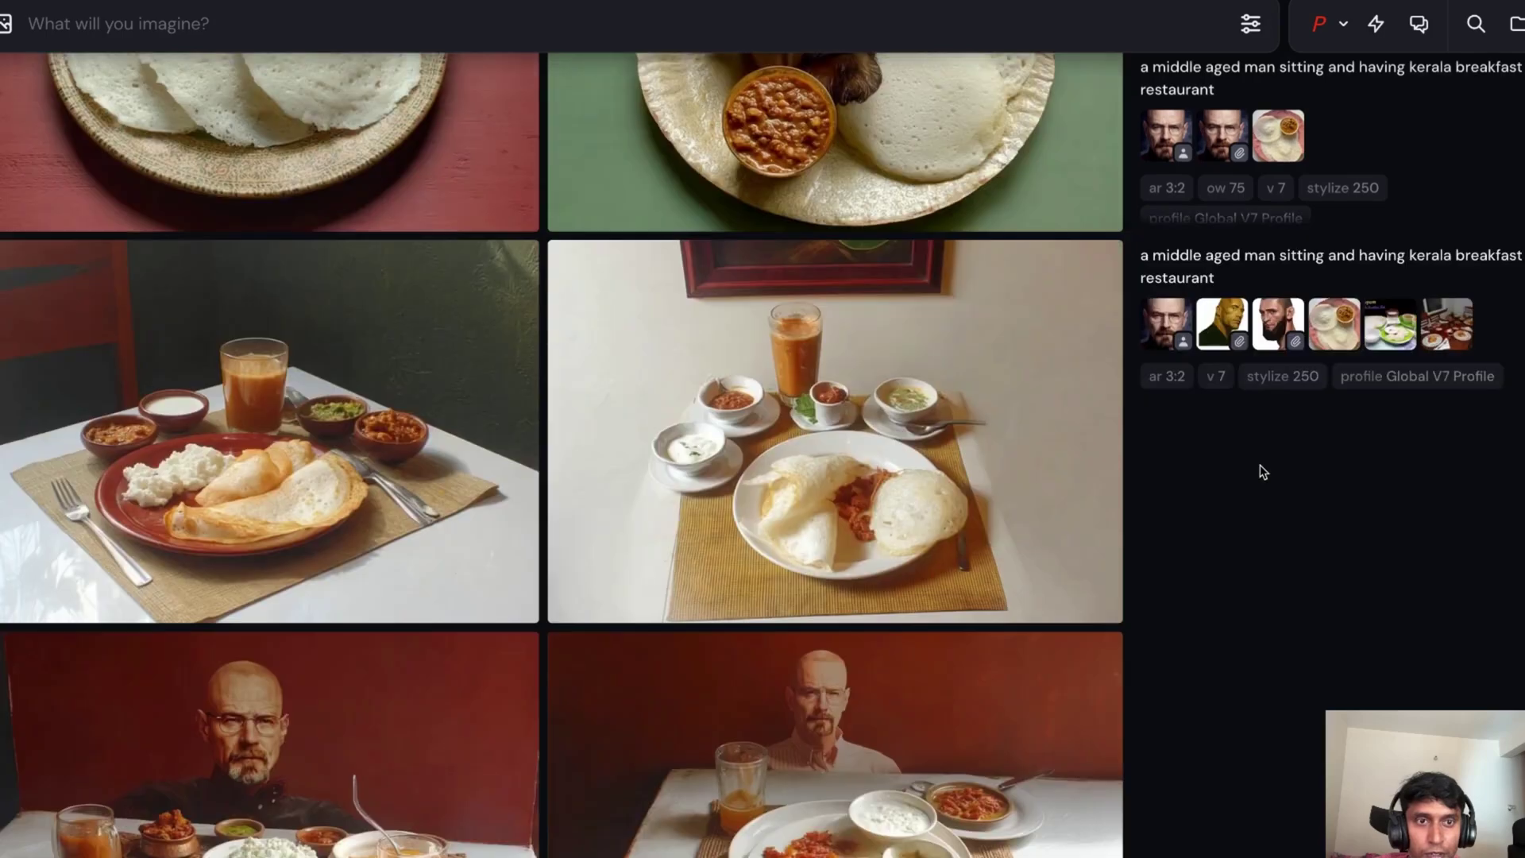
pyautogui.scroll(-5, 1104, 535)
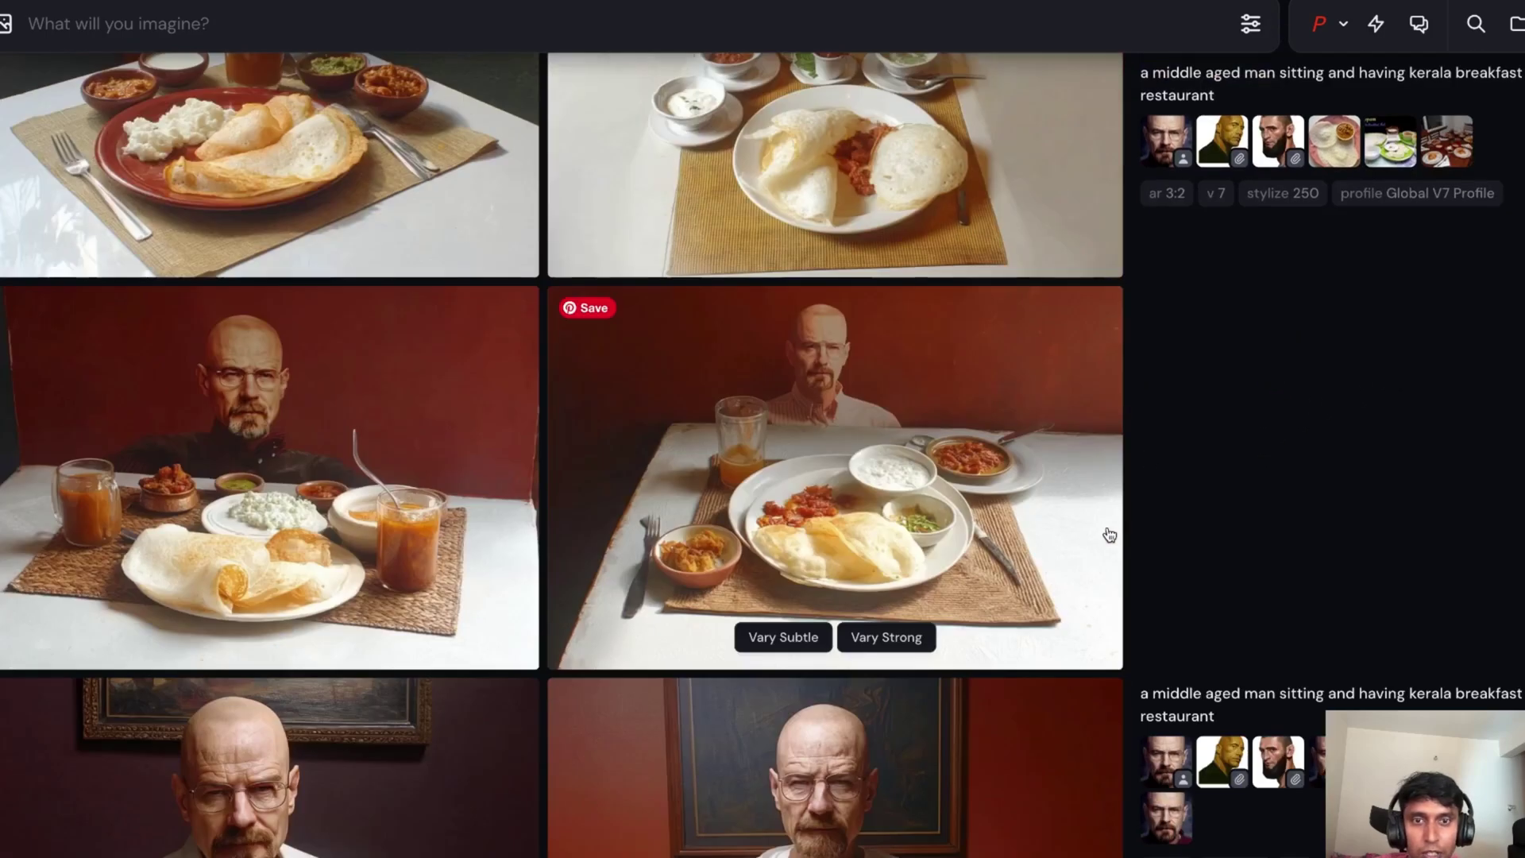
pyautogui.scroll(15, 1110, 534)
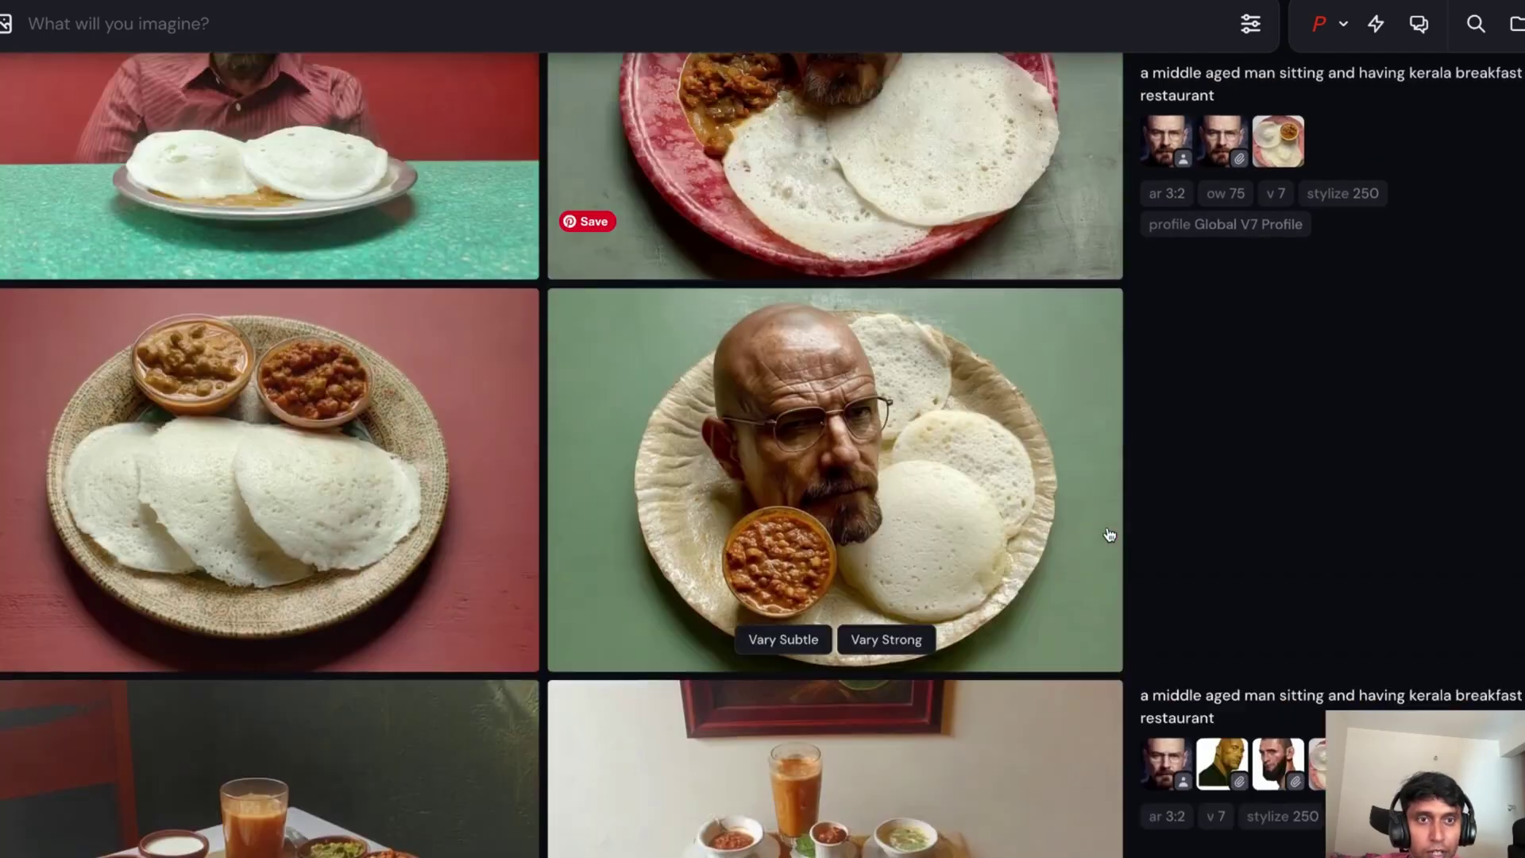
# - Return to the newest generation and inspect the fourth golden bodybuilder bust up close
pyautogui.scroll(15, 1109, 535)
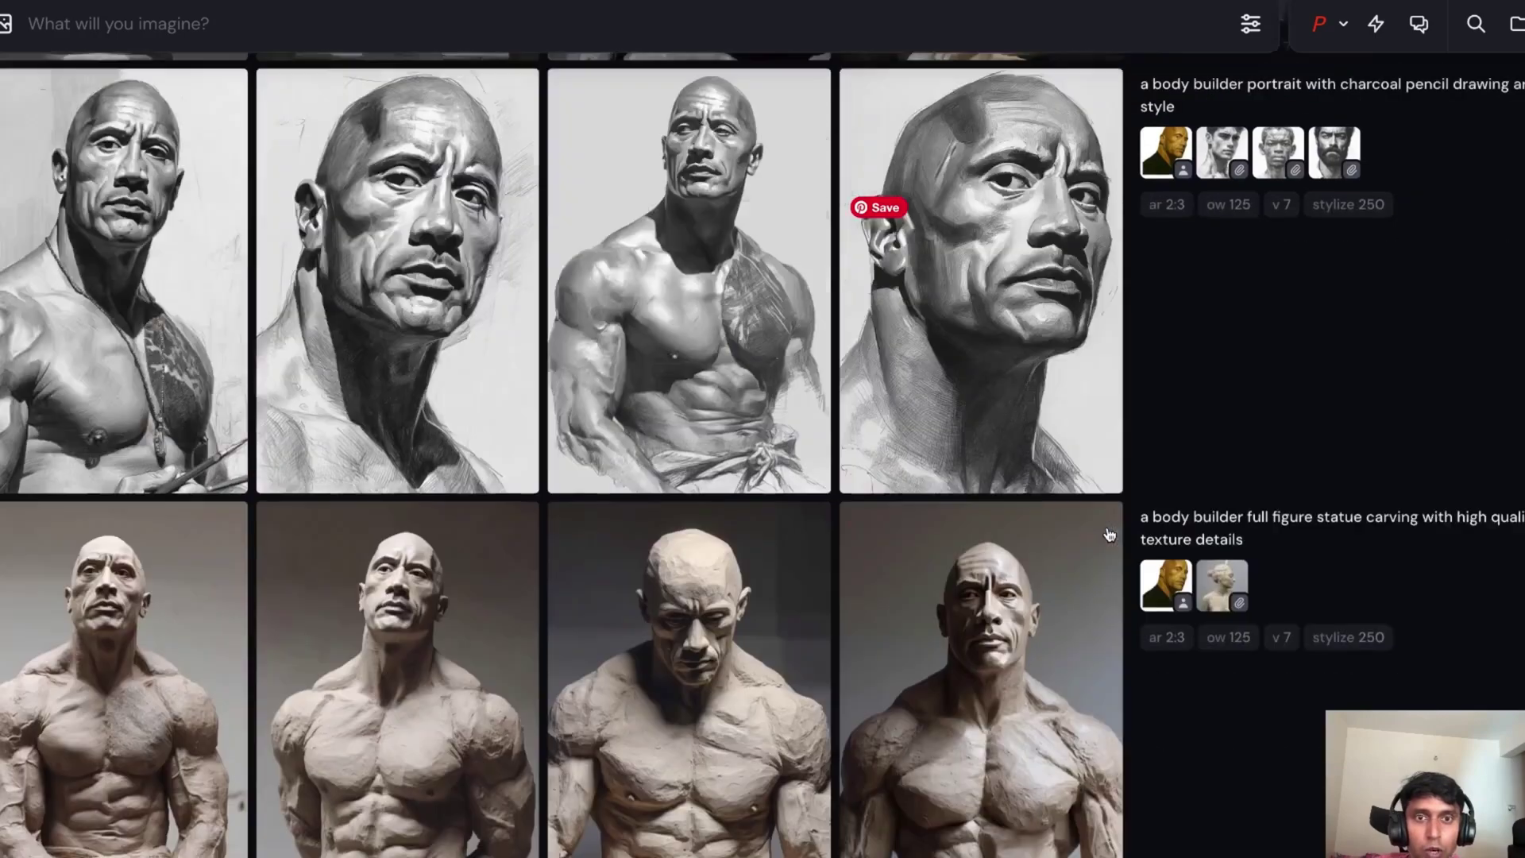
pyautogui.scroll(5, 1110, 535)
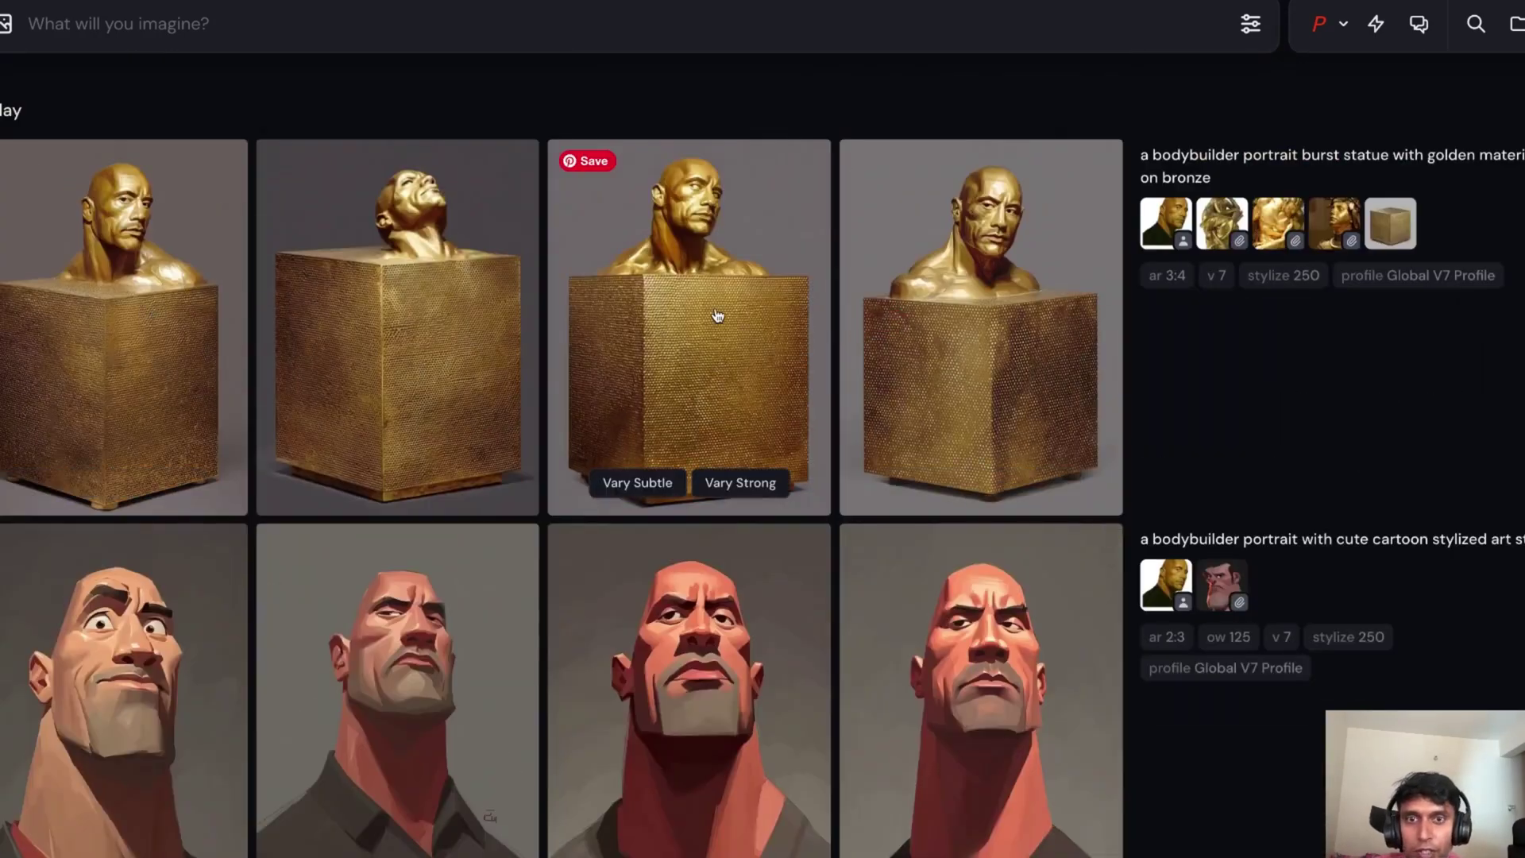
pyautogui.click(983, 347)
pyautogui.click(980, 337)
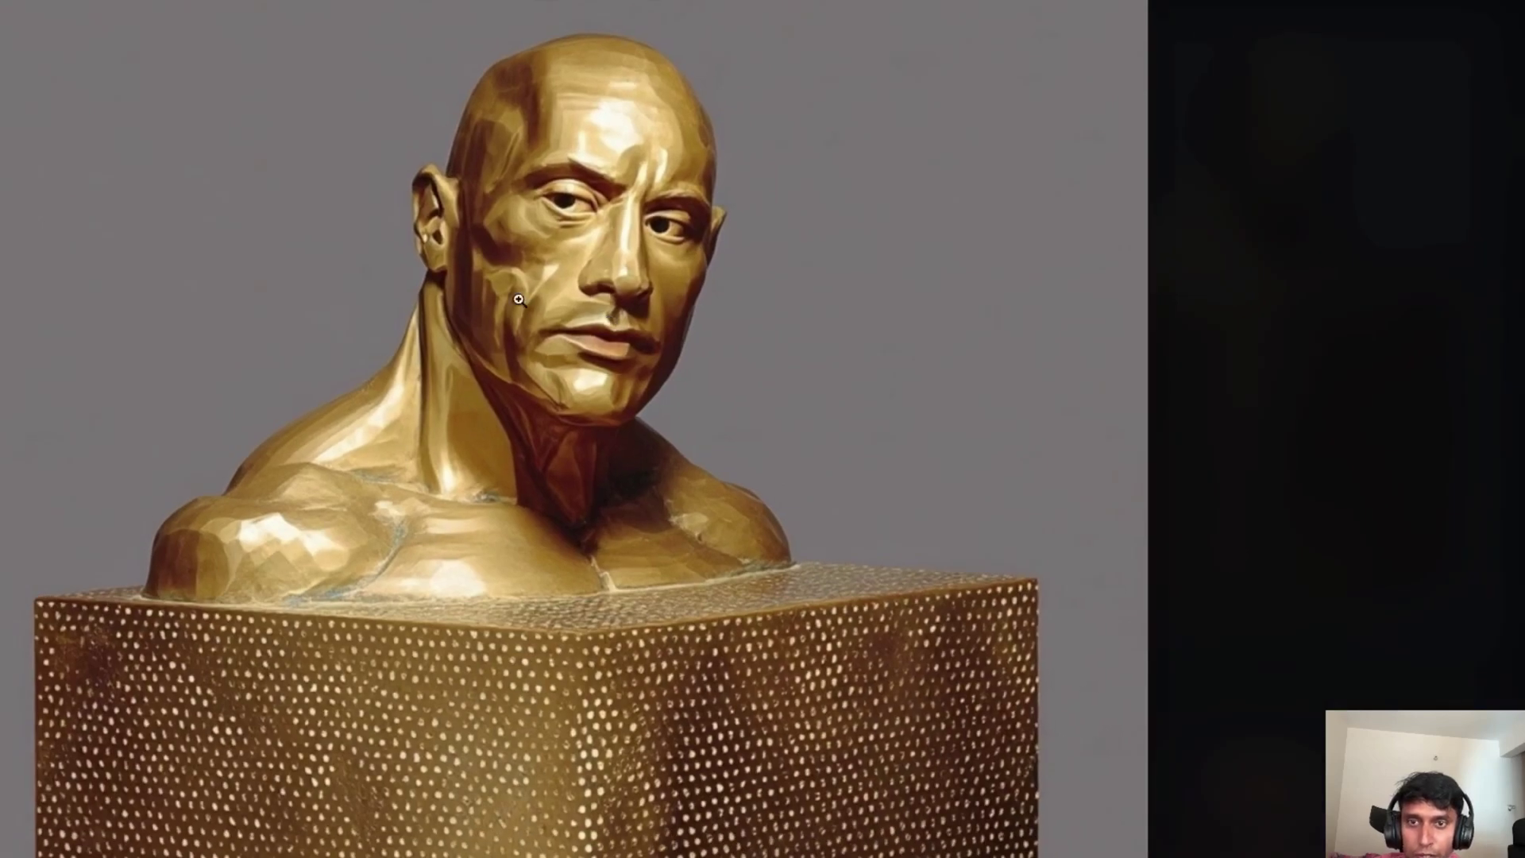
pyautogui.click(652, 372)
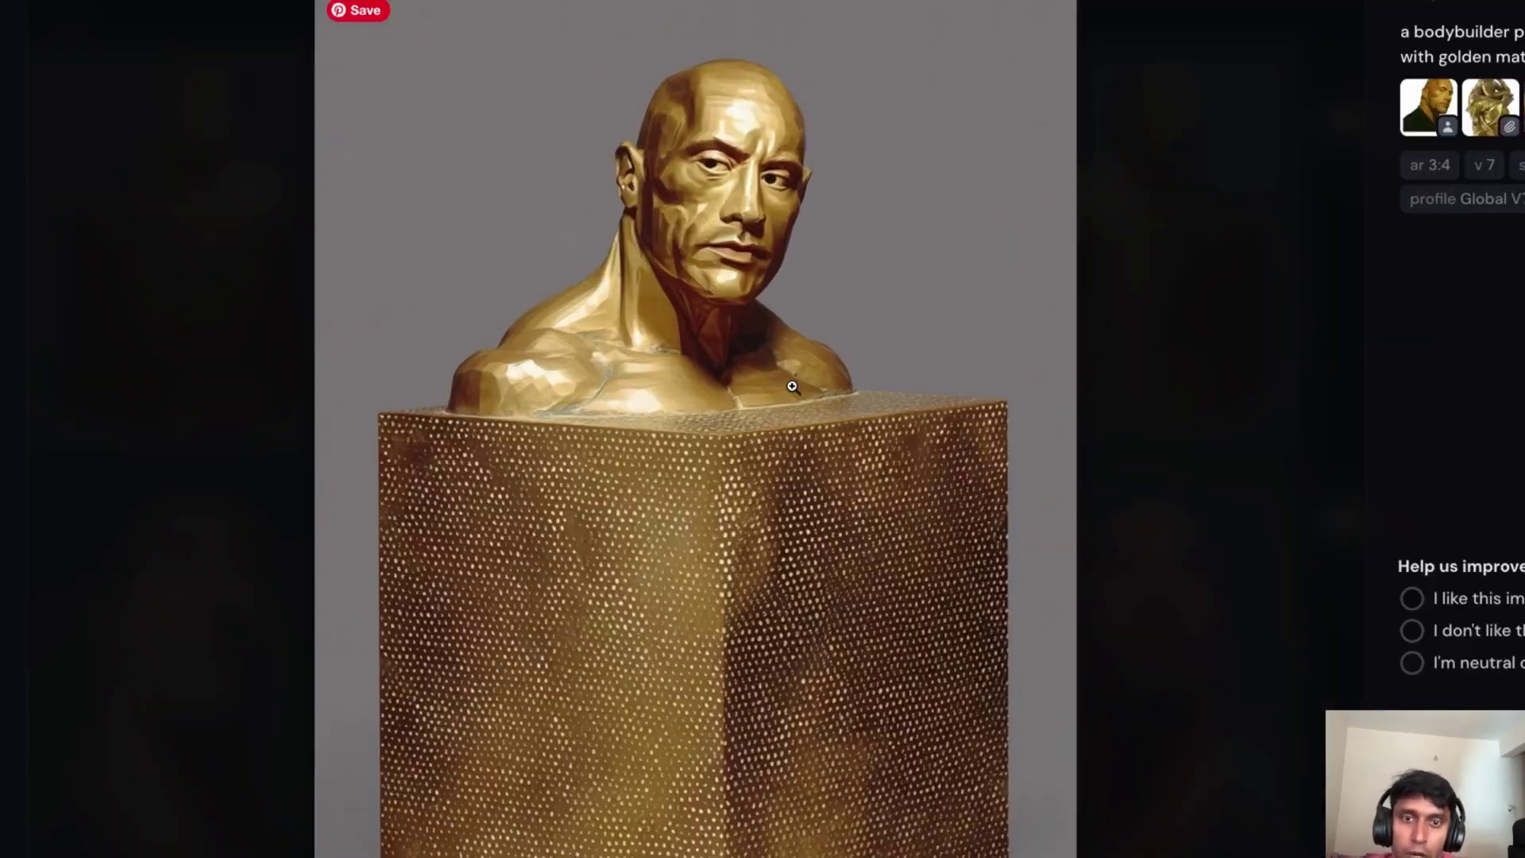
pyautogui.click(792, 387)
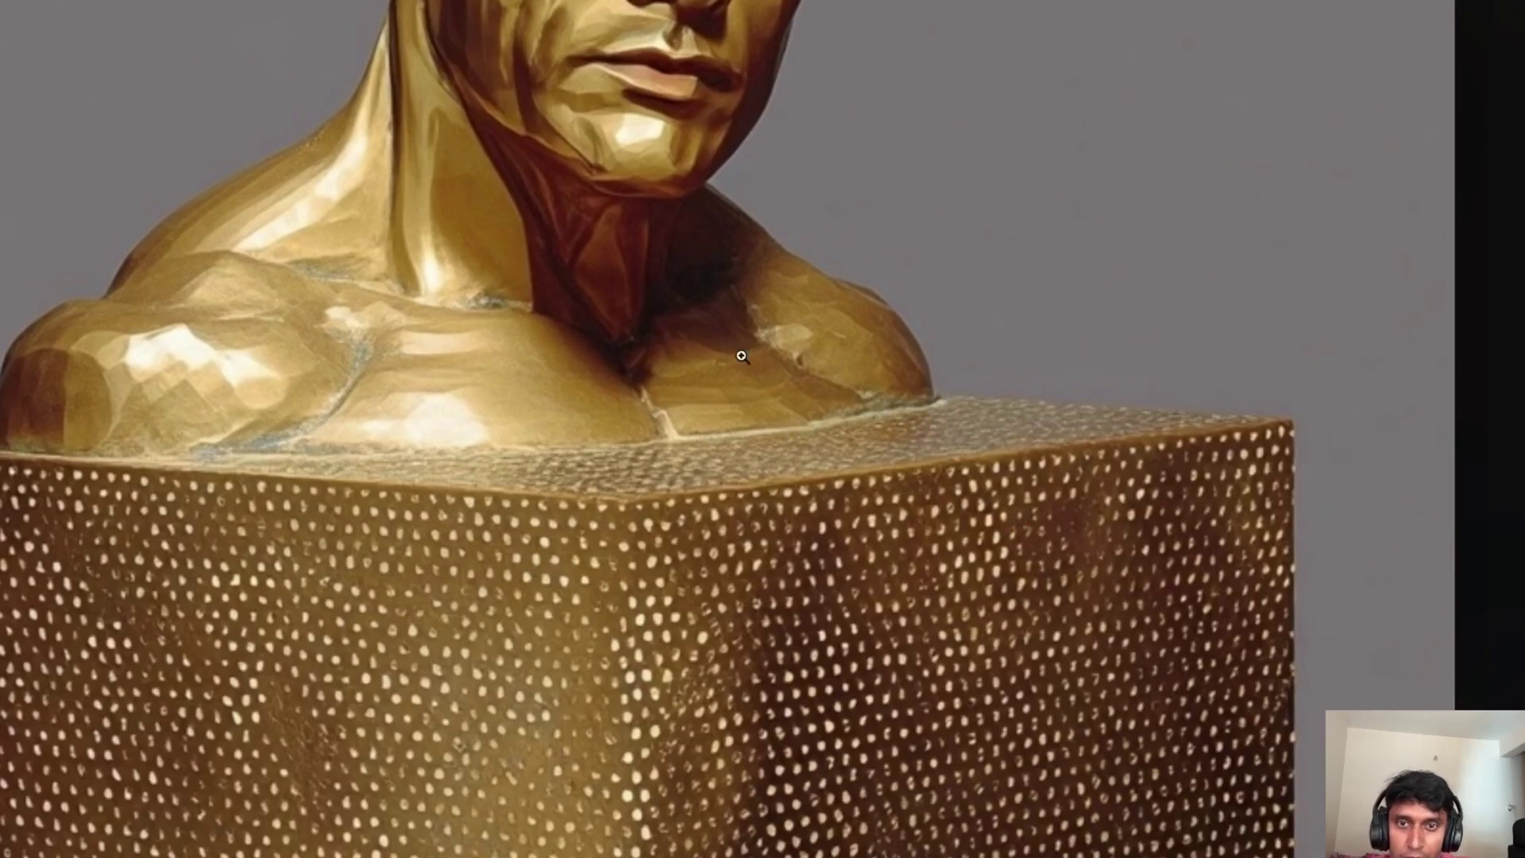
pyautogui.click(744, 315)
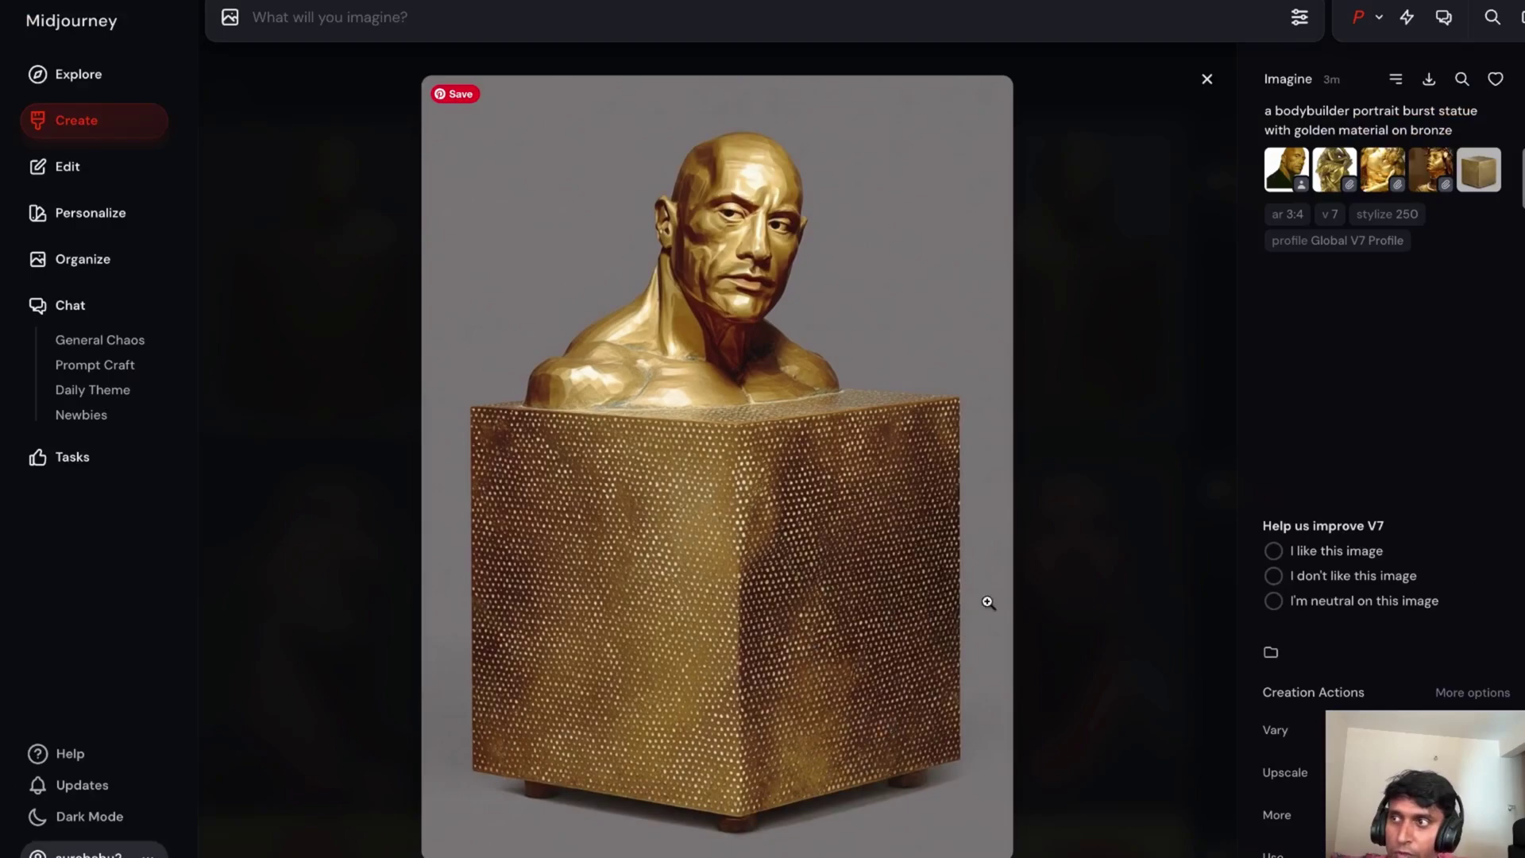
# - View the golden perforated box used as the bust's image prompt at full size and close the result
pyautogui.click(1491, 181)
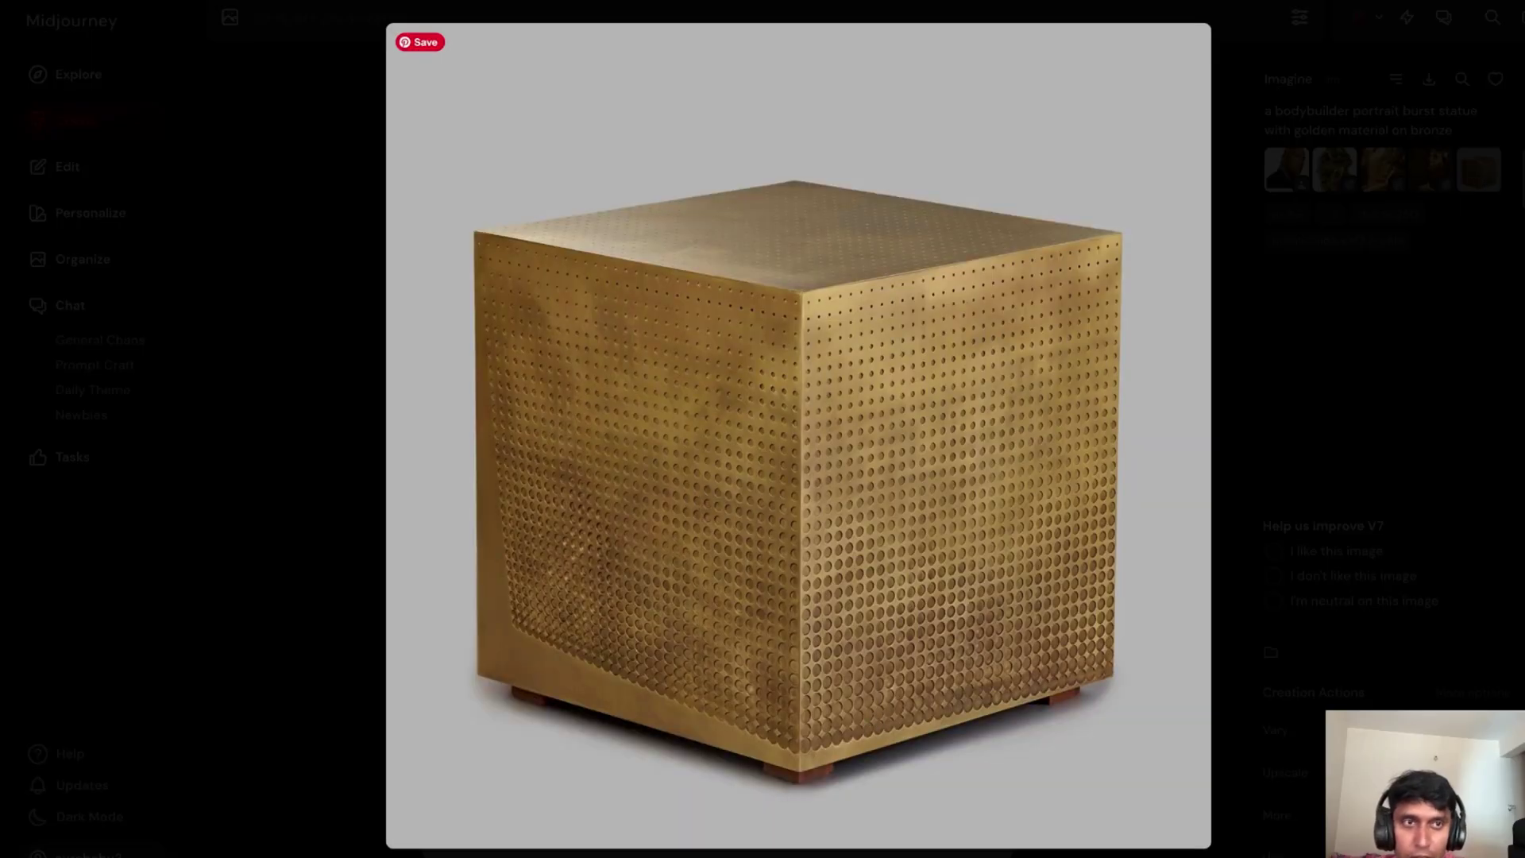
pyautogui.click(918, 749)
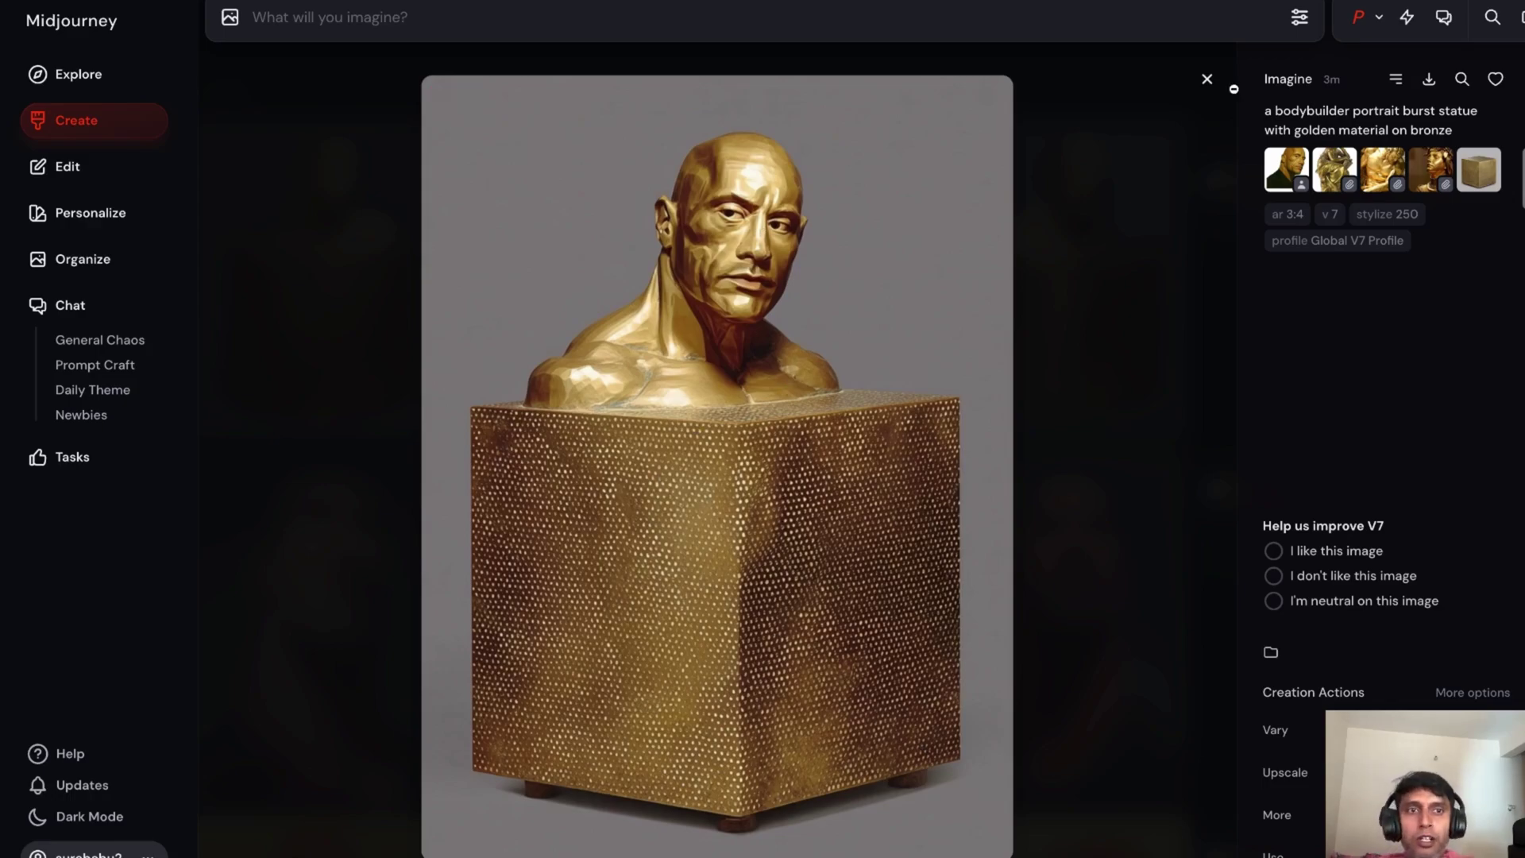
pyautogui.click(1207, 79)
# - Open the updates and read the introduction of the Omni-Reference announcement
pyautogui.scroll(-20, 869, 525)
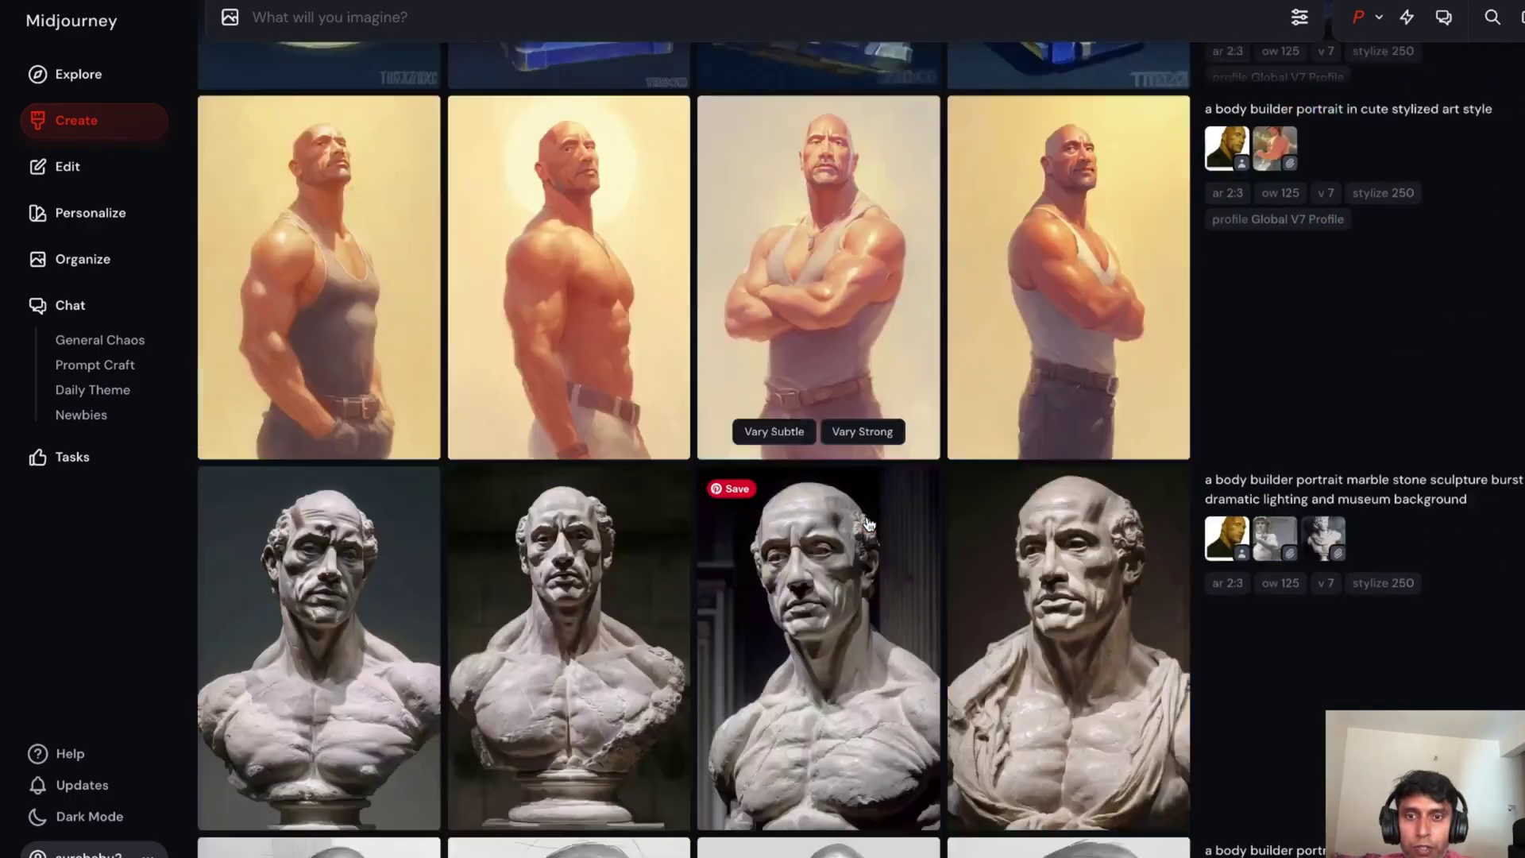
pyautogui.scroll(8, 869, 525)
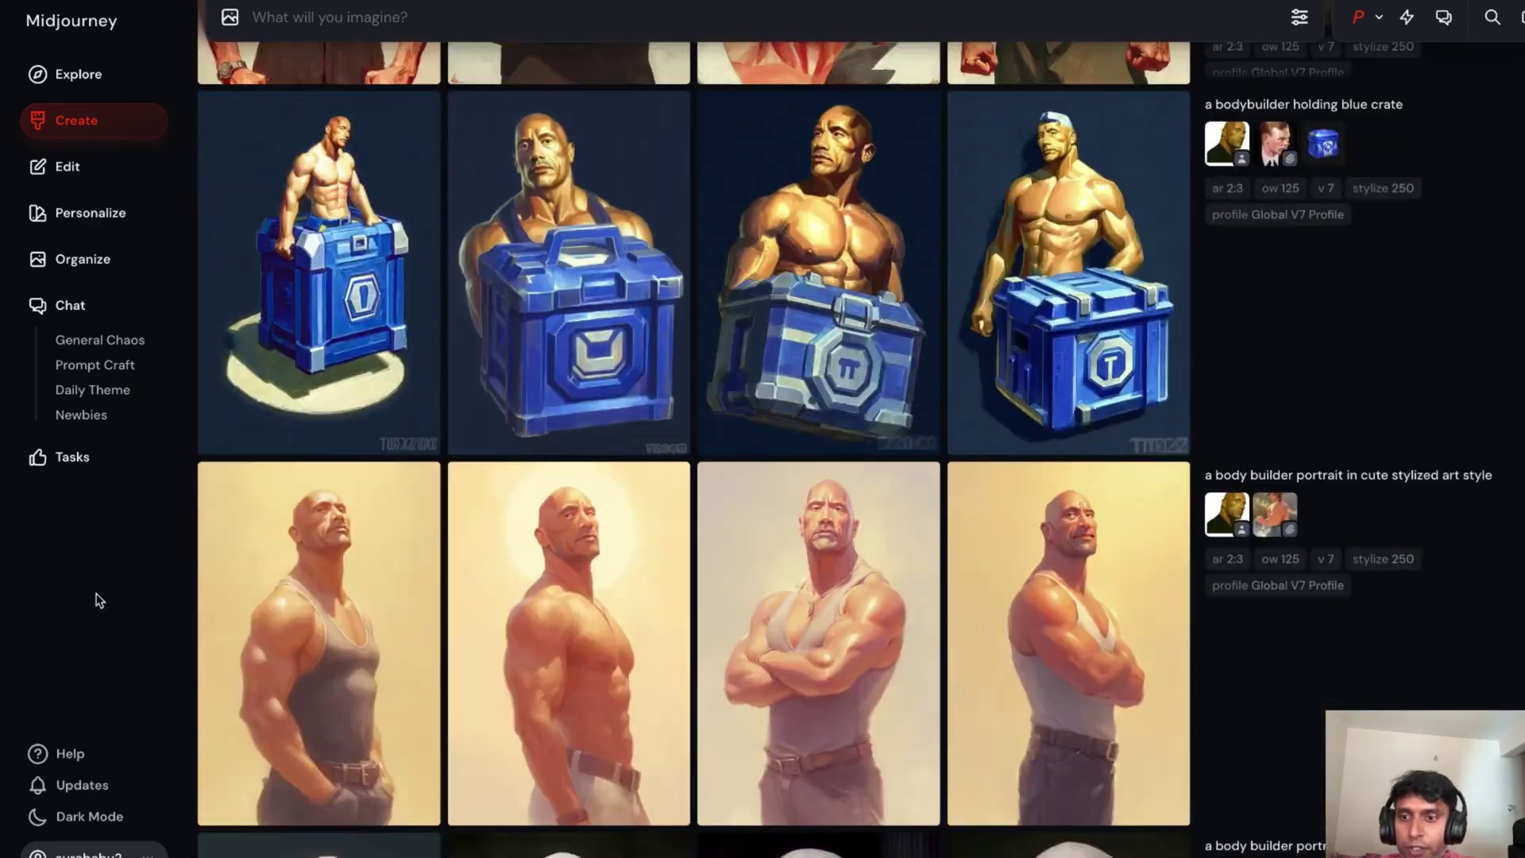
pyautogui.click(99, 789)
pyautogui.scroll(-12, 894, 592)
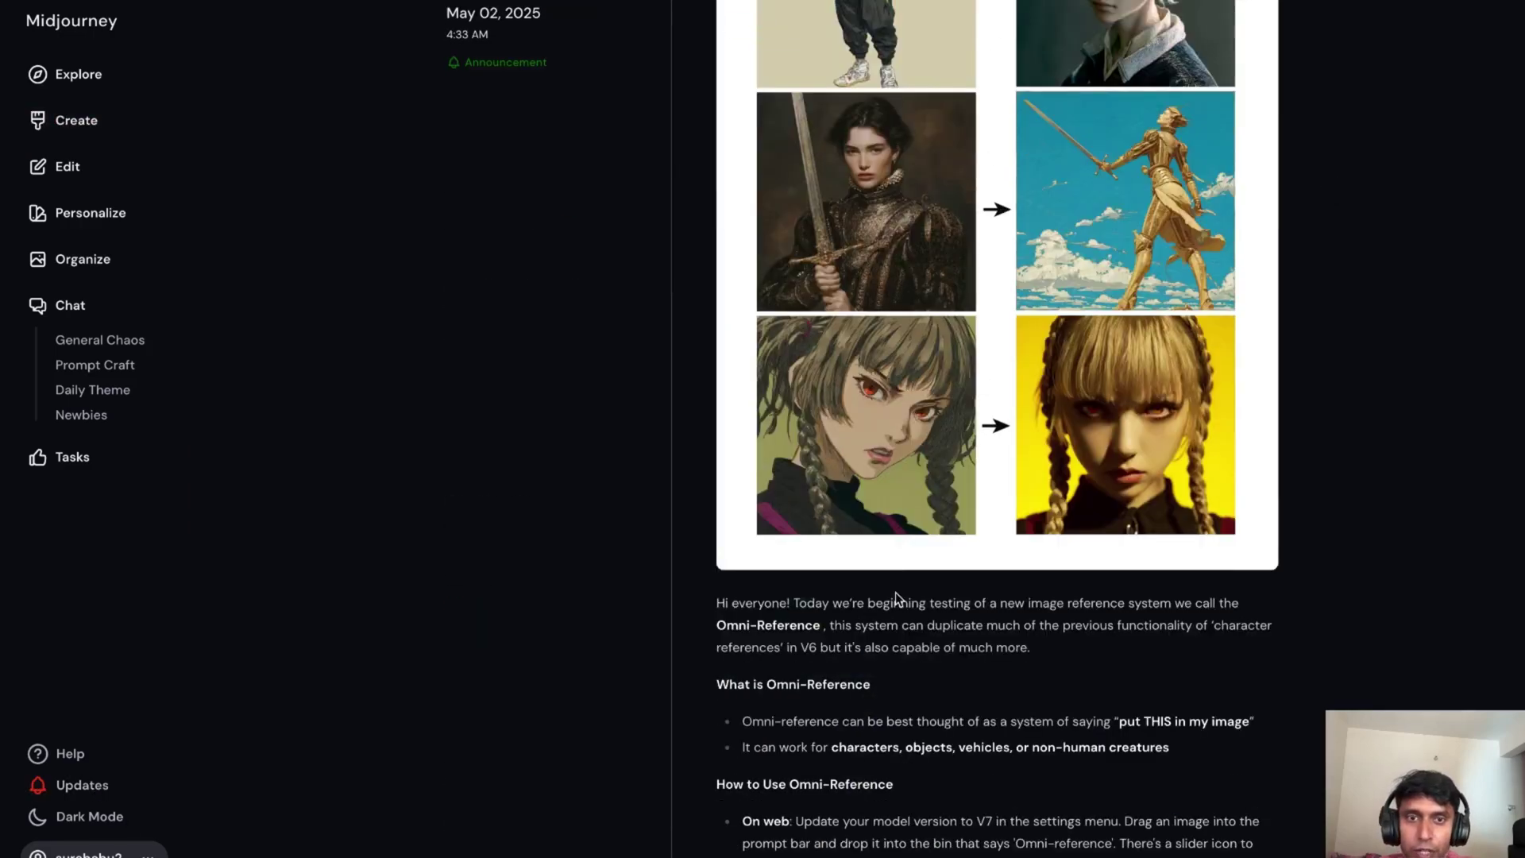
pyautogui.scroll(5, 894, 592)
pyautogui.scroll(-9, 932, 585)
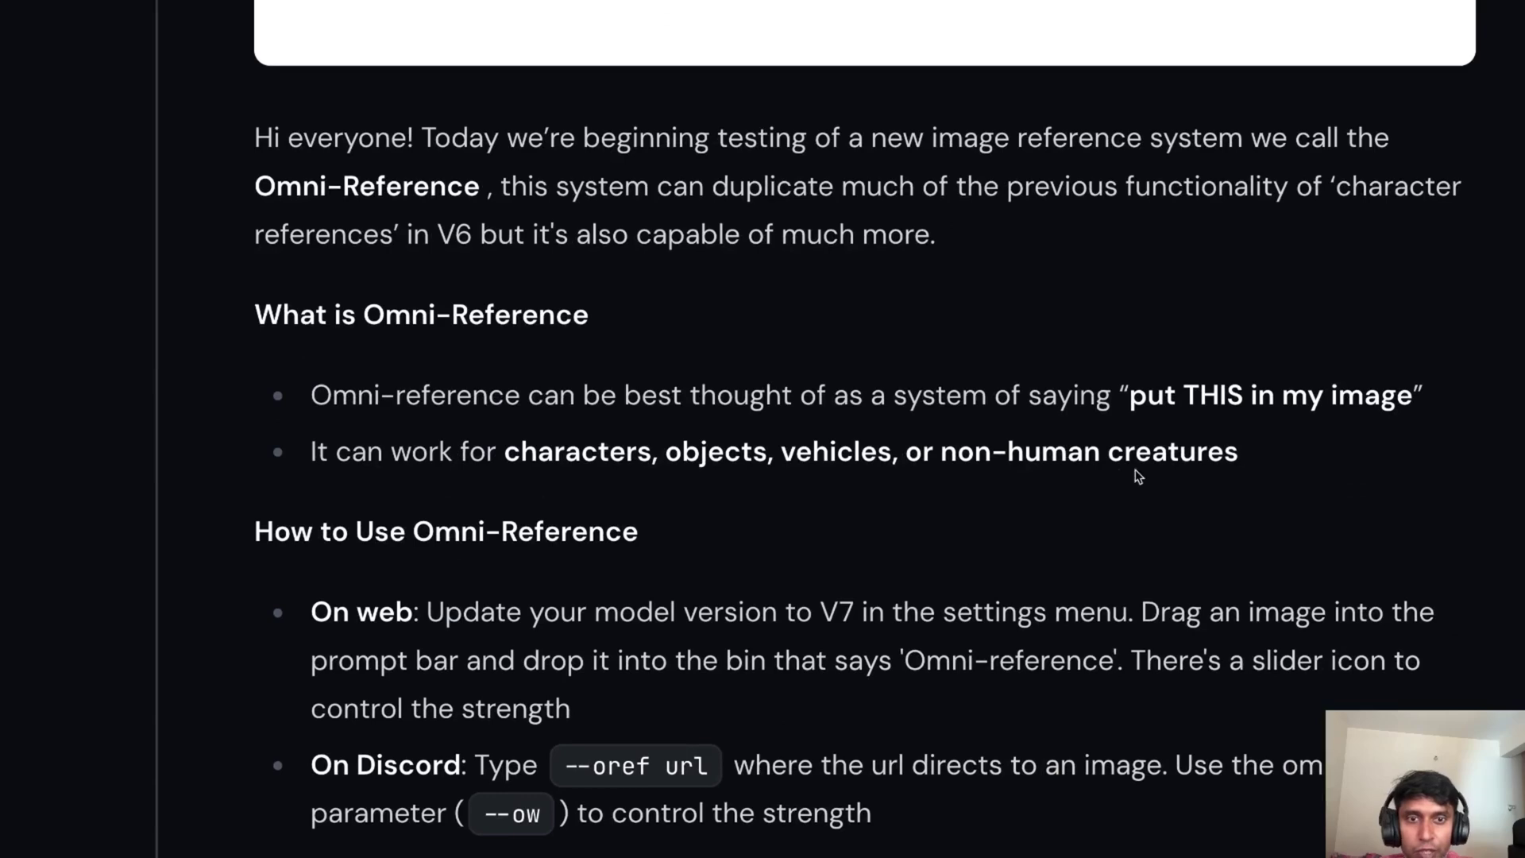
# - Read the announcement's usage and weighing sections, highlighting the "--ow" and "--oref url" parameters and the default omni-weight
pyautogui.scroll(-5, 1167, 521)
pyautogui.scroll(-1, 1167, 522)
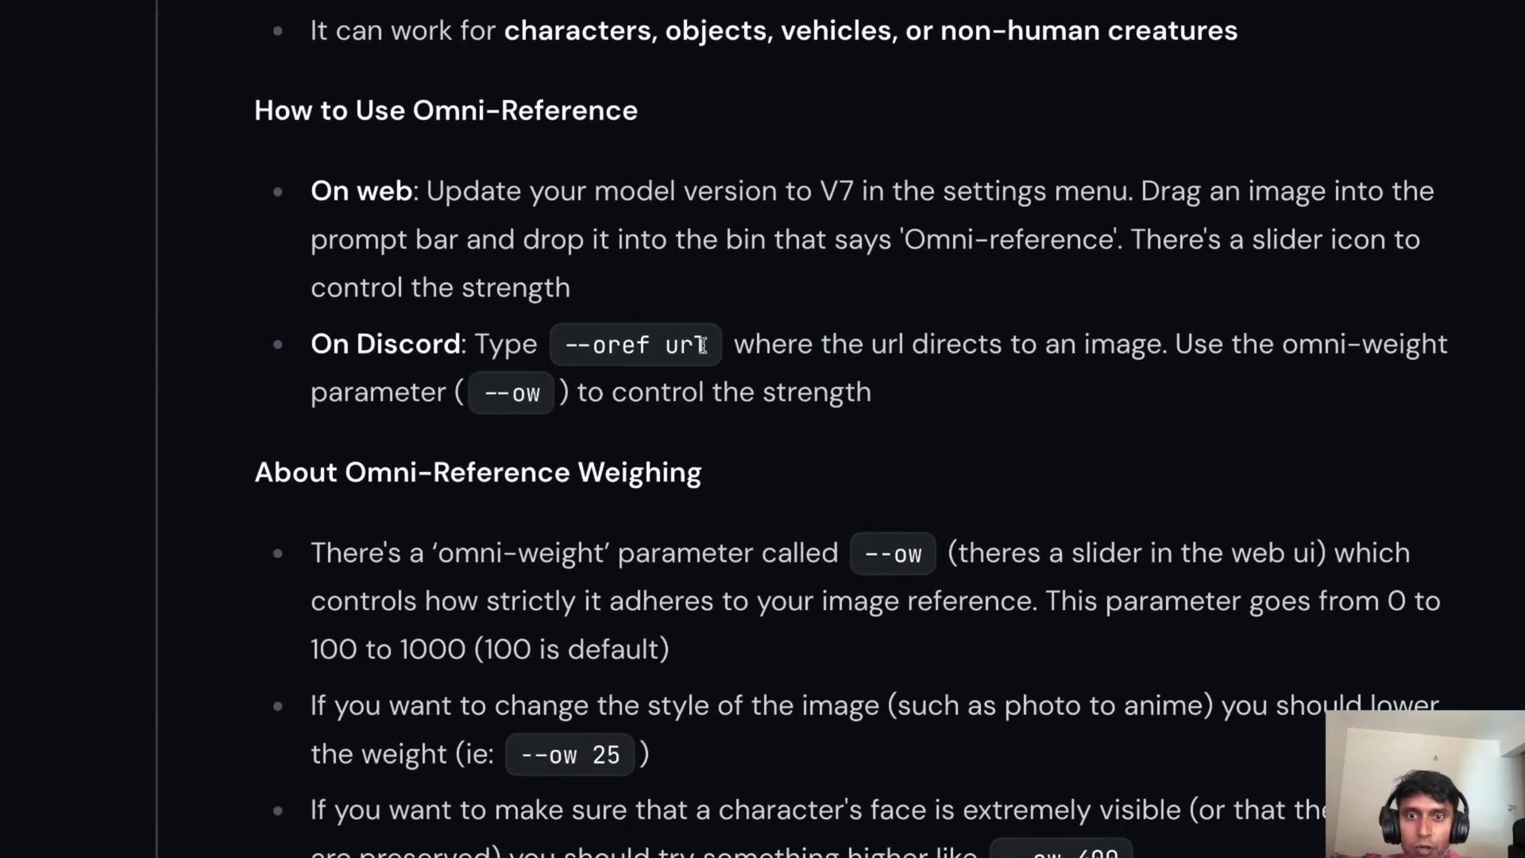
pyautogui.doubleClick(570, 344)
pyautogui.moveTo(725, 353); pyautogui.dragTo(470, 399)
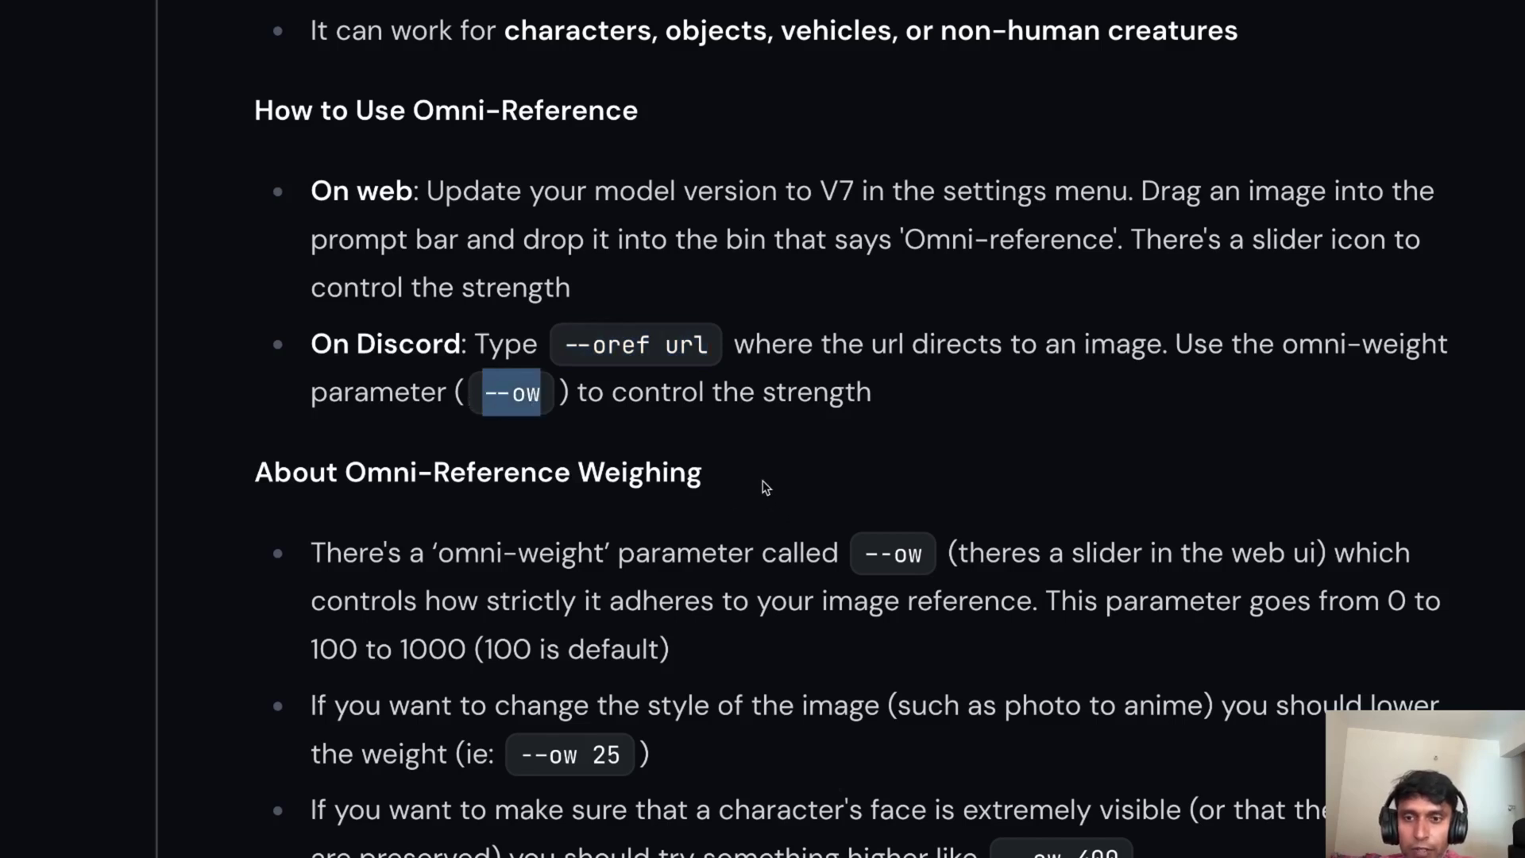
pyautogui.moveTo(712, 347); pyautogui.dragTo(567, 343)
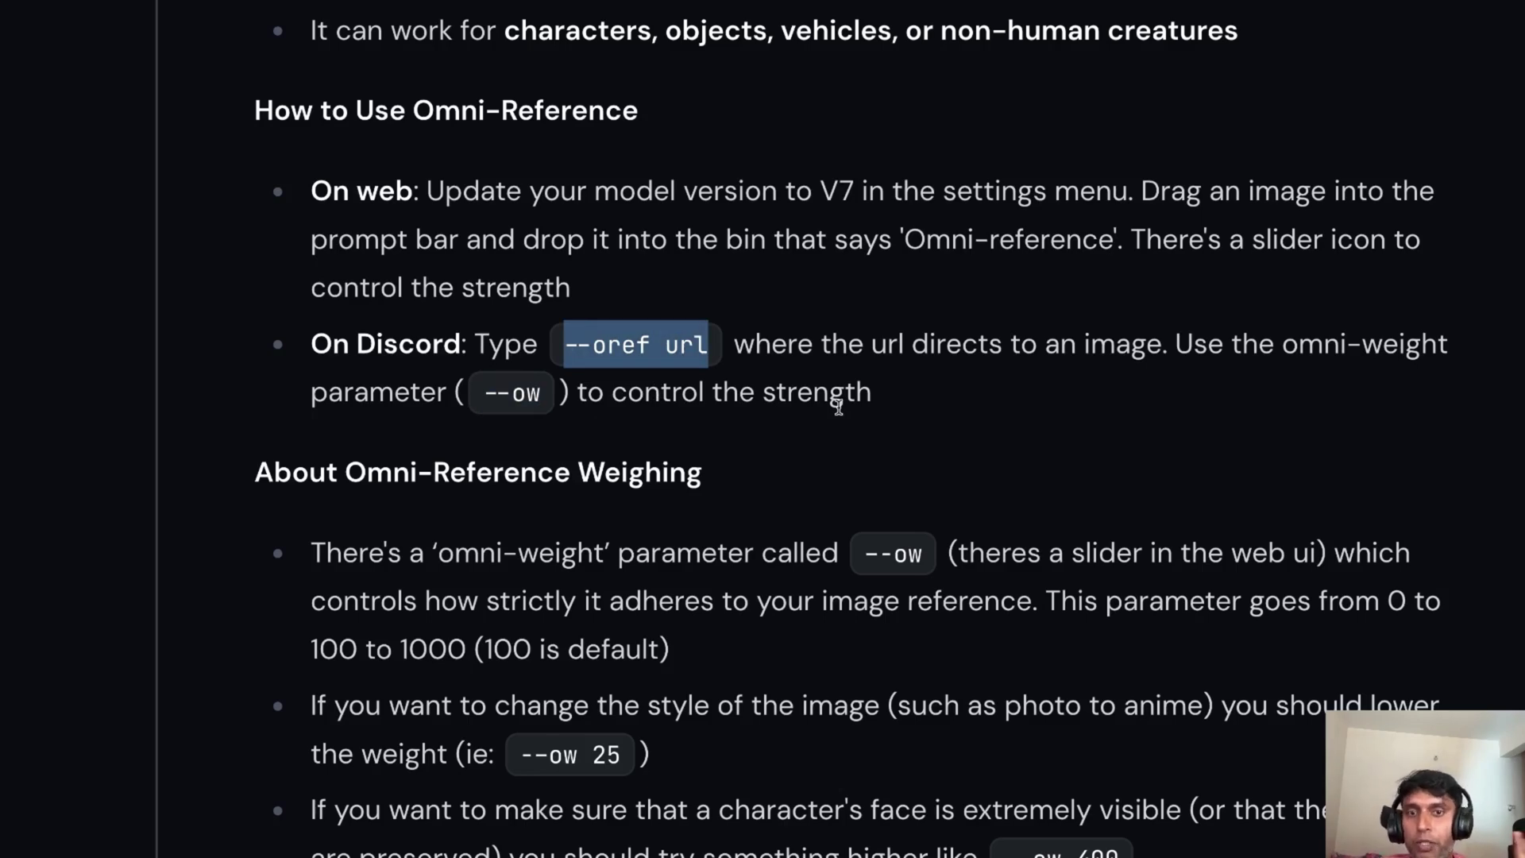
pyautogui.scroll(-2, 839, 408)
pyautogui.moveTo(660, 534); pyautogui.dragTo(493, 532)
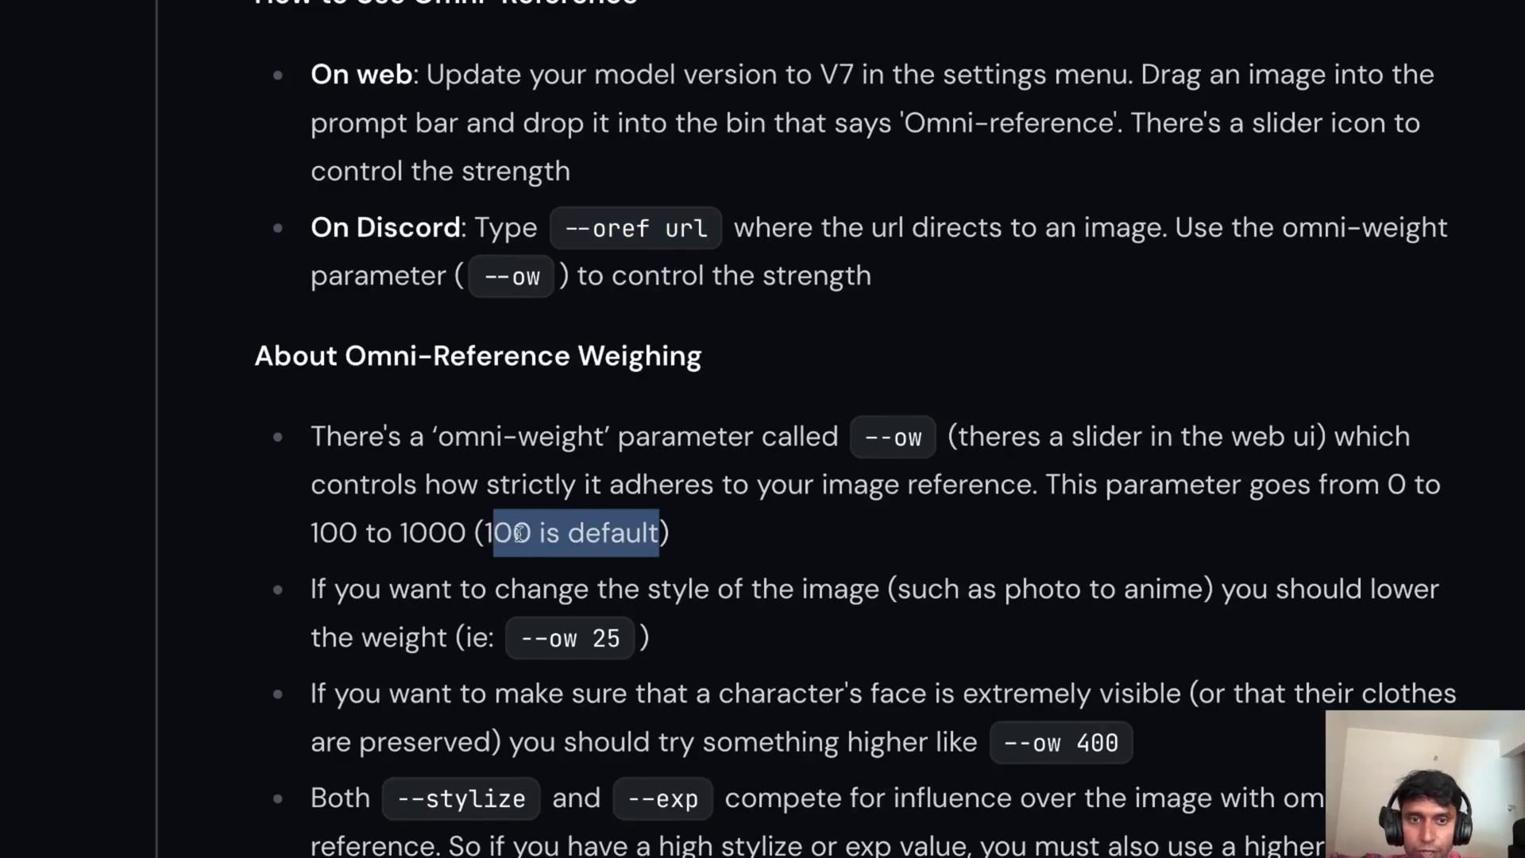
# - Read the remaining omni-weight recommendations and the additional Omni-Reference tips on prompting, style transfer and using two characters
pyautogui.scroll(-1, 771, 578)
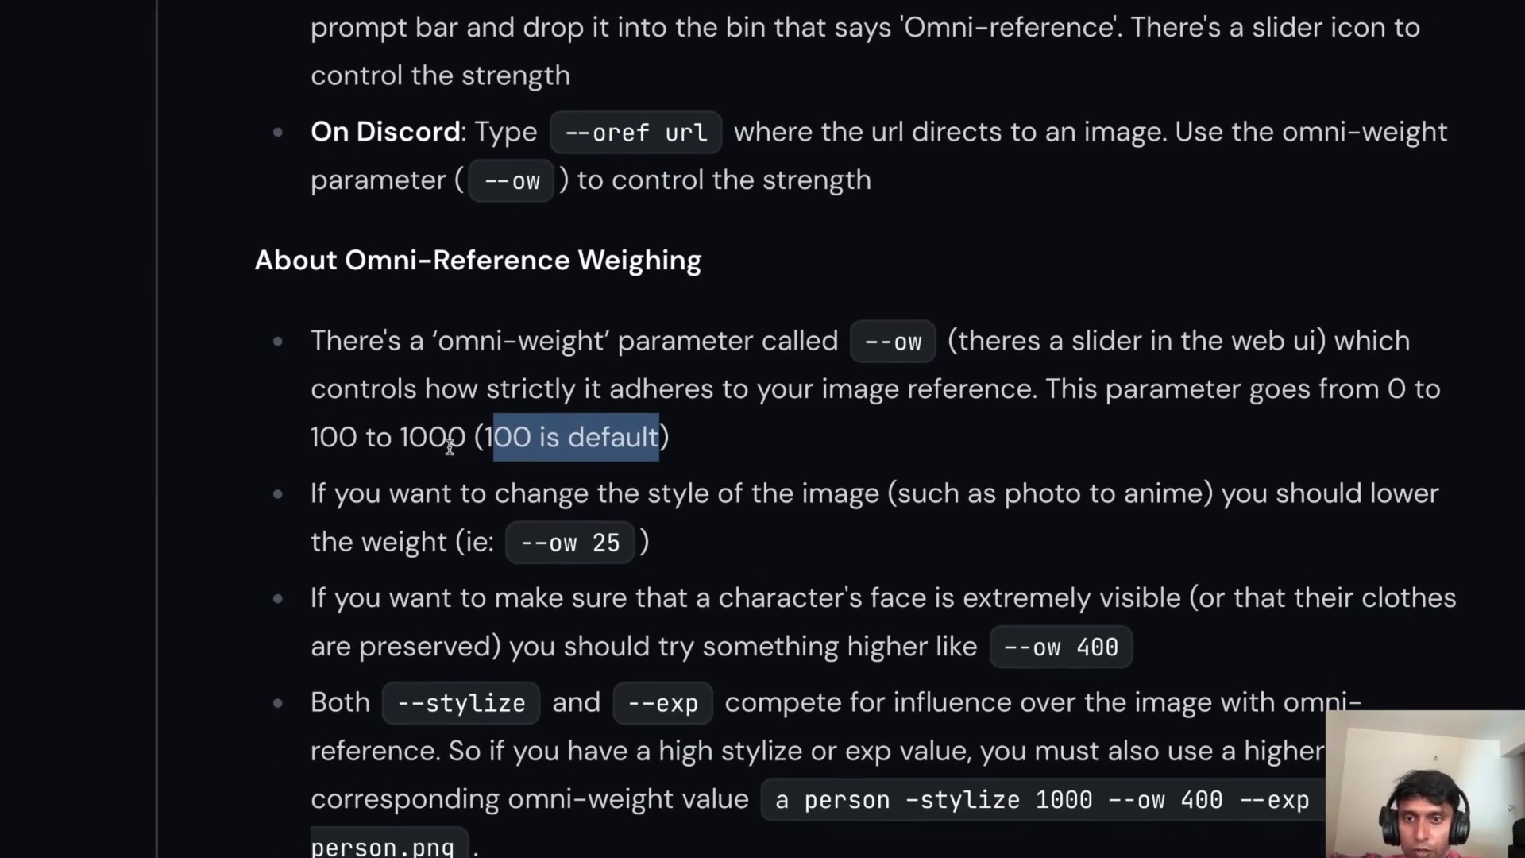
pyautogui.scroll(-3, 716, 649)
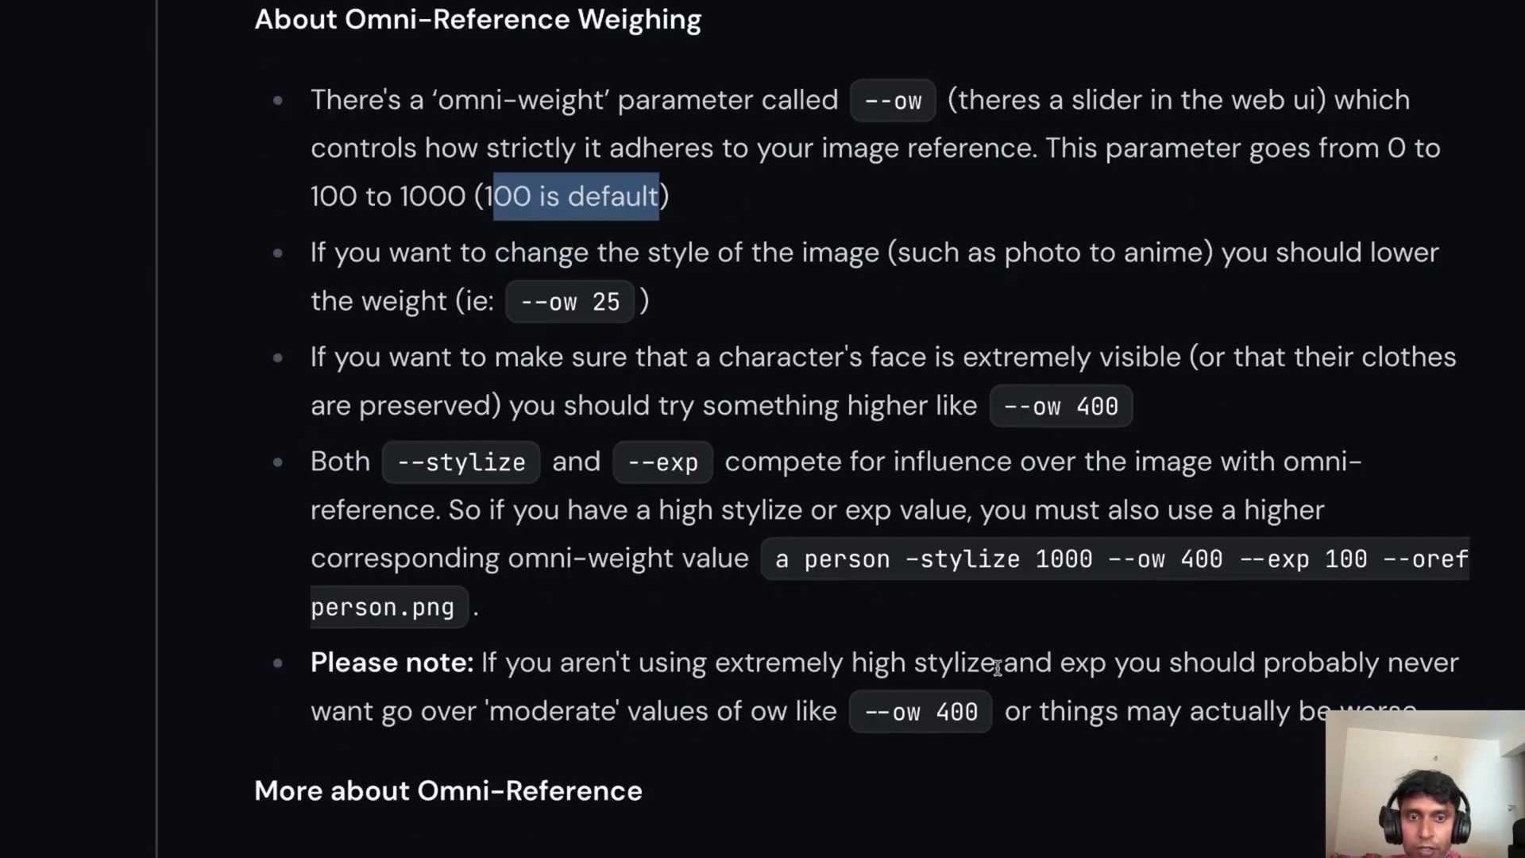
pyautogui.scroll(-2, 1001, 672)
pyautogui.scroll(-3, 600, 582)
pyautogui.scroll(-6, 600, 582)
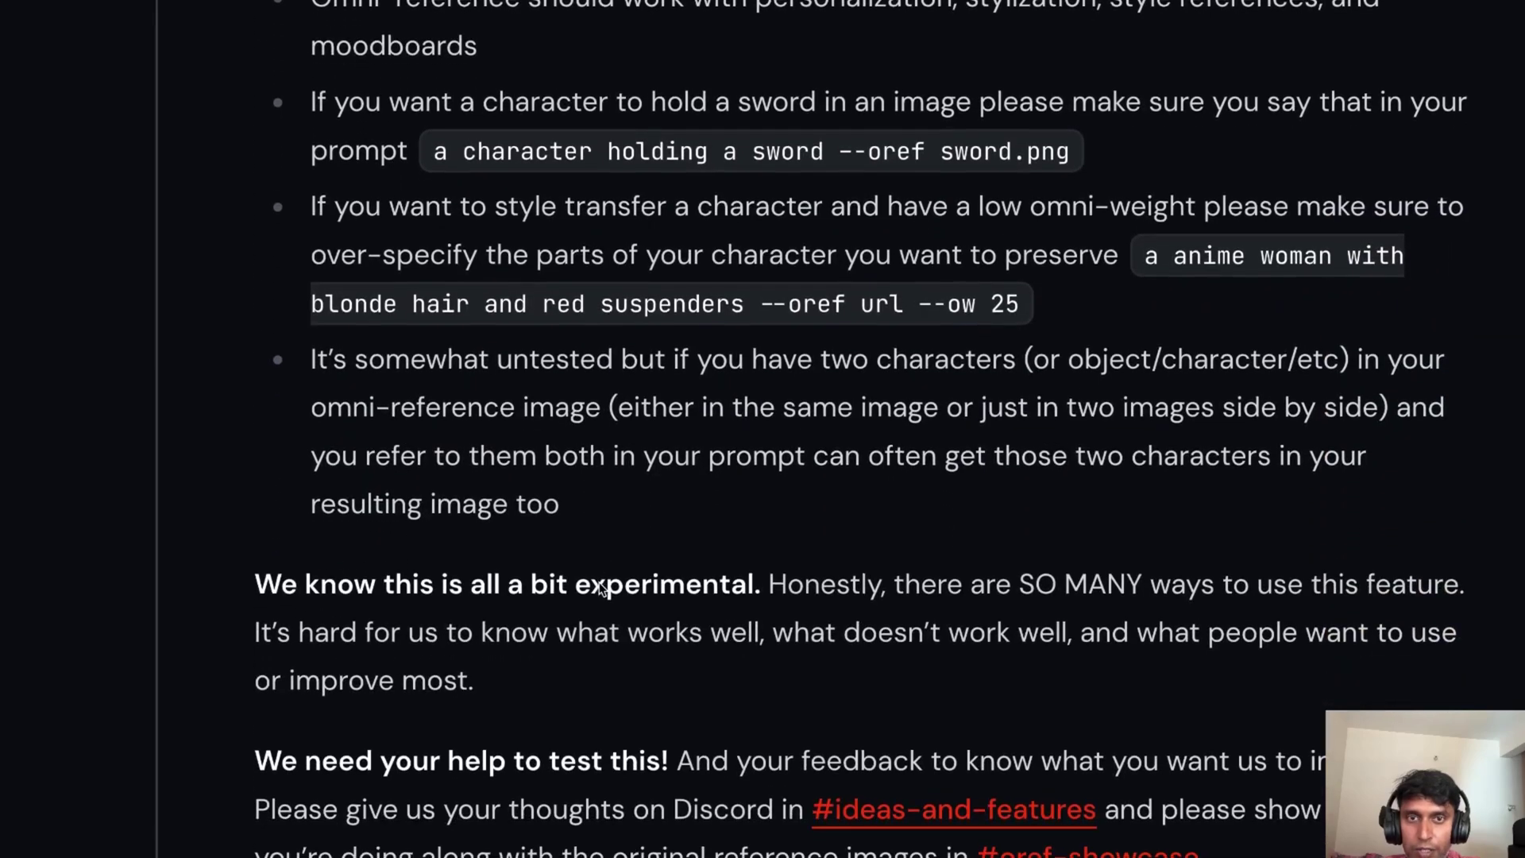
# - Examine the announcement's before-and-after example images of characters and objects, and return to the newest update on V7 fast mode
pyautogui.scroll(-15, 818, 586)
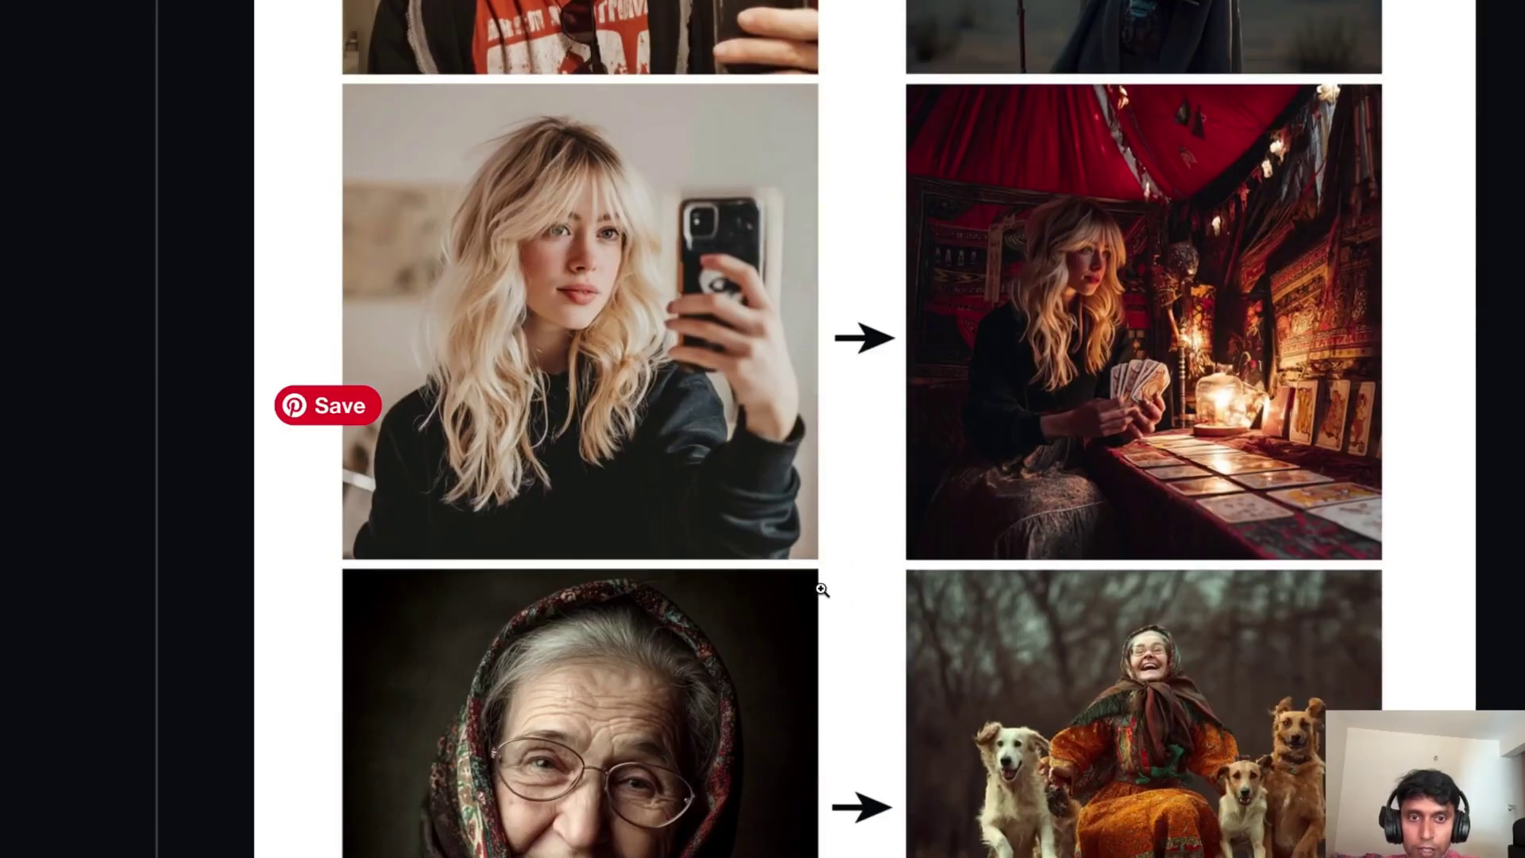
pyautogui.scroll(-10, 810, 676)
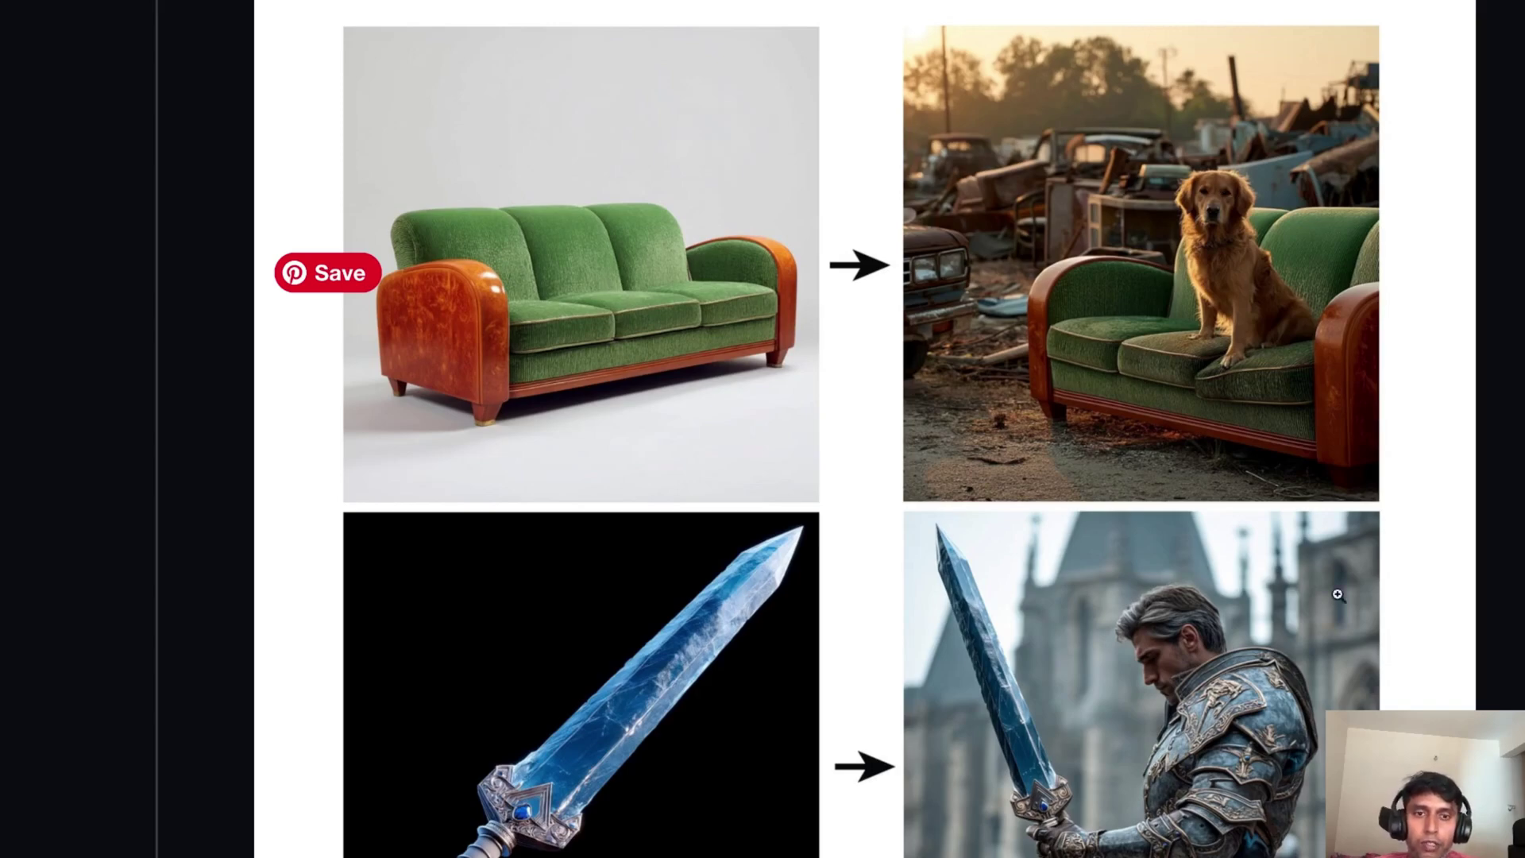
pyautogui.scroll(-10, 878, 439)
pyautogui.scroll(7, 878, 440)
pyautogui.scroll(-6, 880, 439)
pyautogui.scroll(2, 878, 437)
pyautogui.scroll(-1, 1045, 363)
pyautogui.scroll(-12, 1046, 366)
pyautogui.scroll(15, 1047, 368)
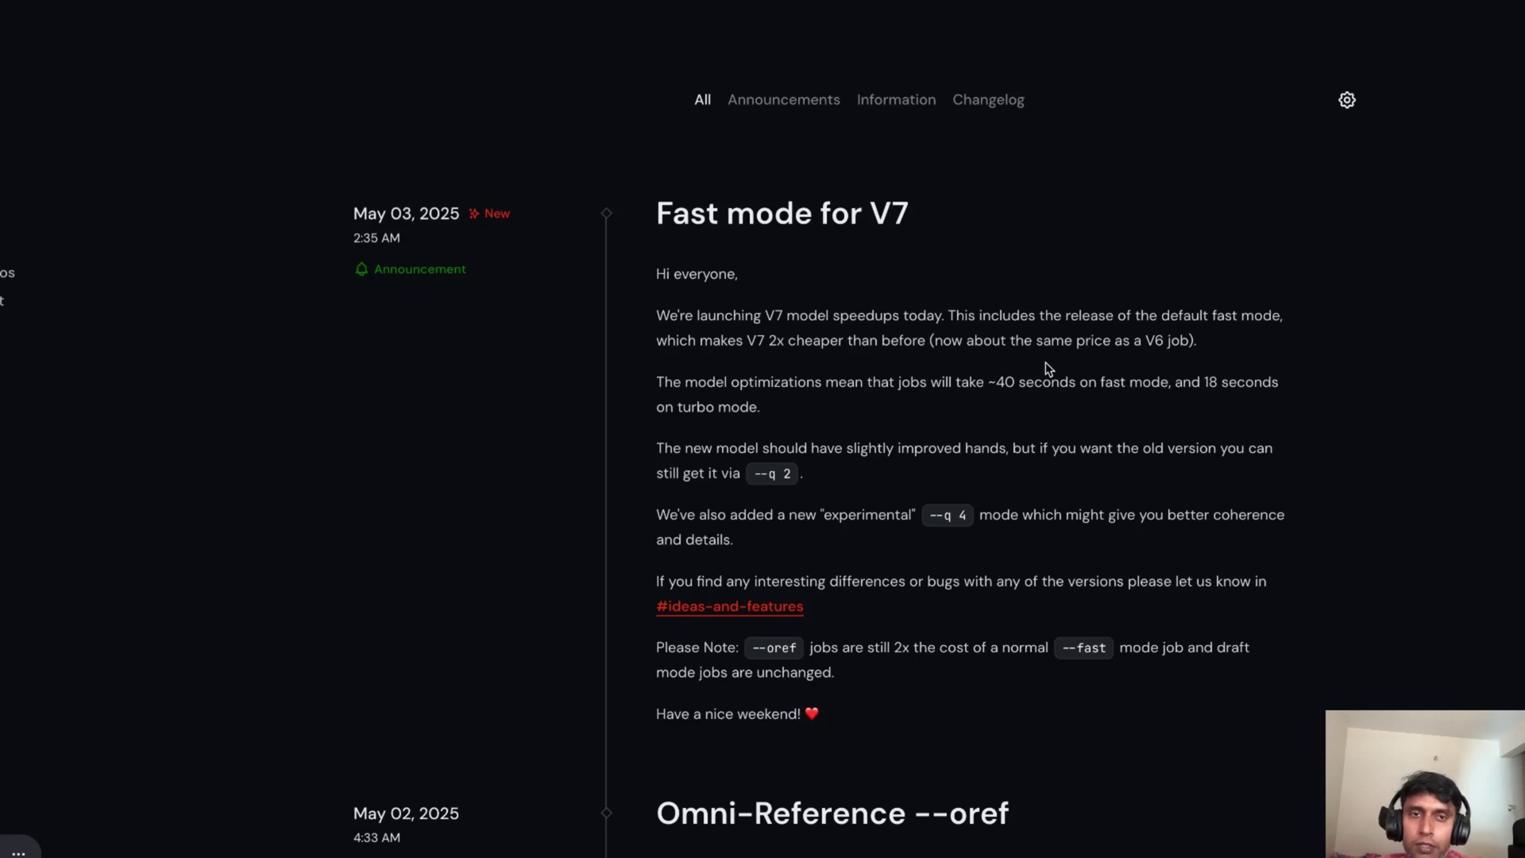